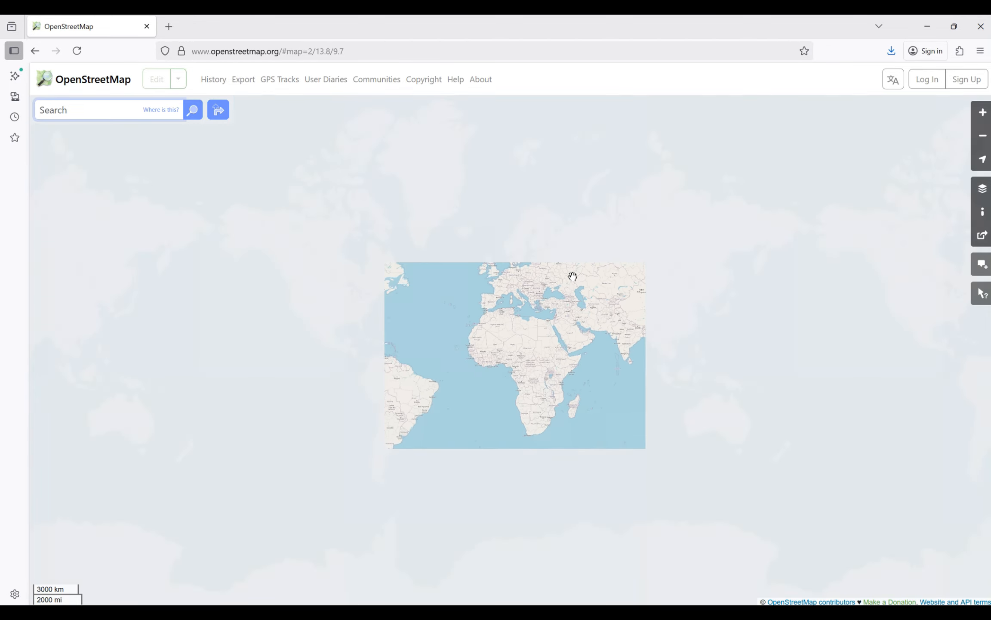
# Step: Examine the OpenStreetMap world map over Eastern Europe and western Russia
pyautogui.scroll(2, 560, 275)
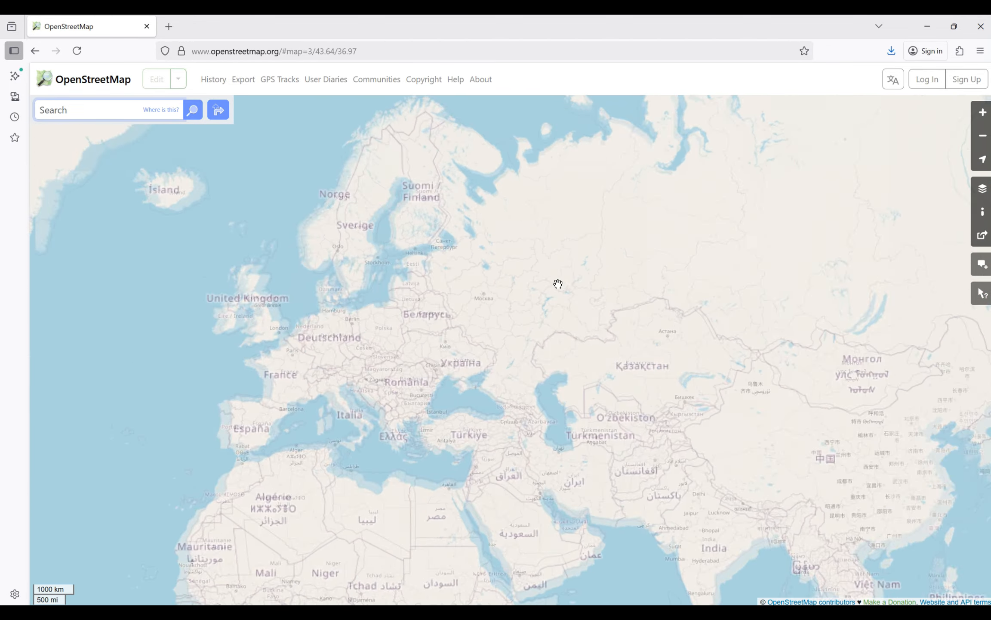
pyautogui.scroll(1, 375, 382)
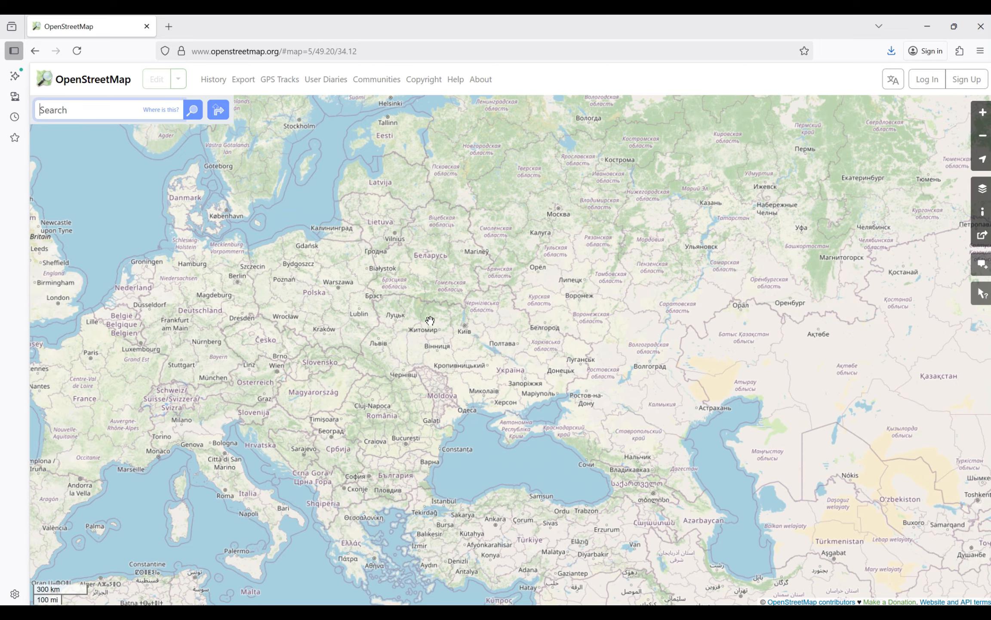
pyautogui.scroll(1, 442, 360)
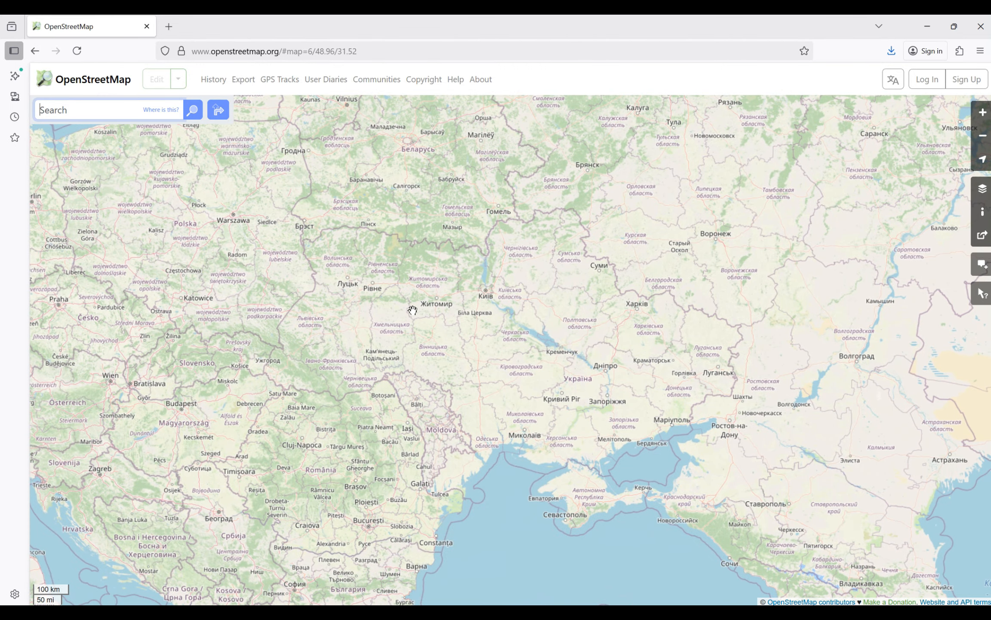
pyautogui.scroll(1, 413, 309)
pyautogui.scroll(-2, 412, 308)
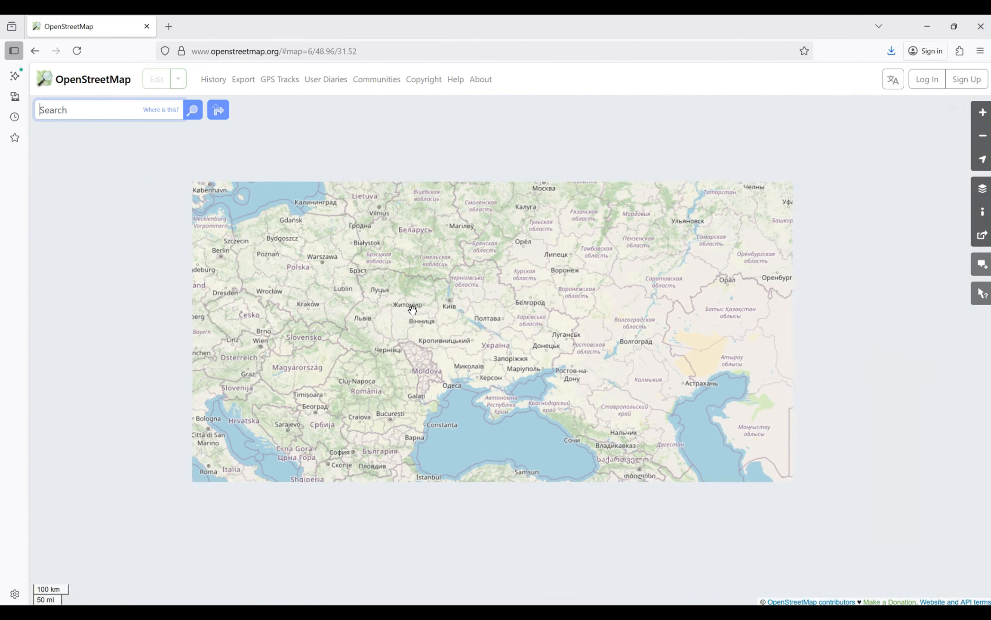
pyautogui.moveTo(502, 291); pyautogui.dragTo(389, 367)
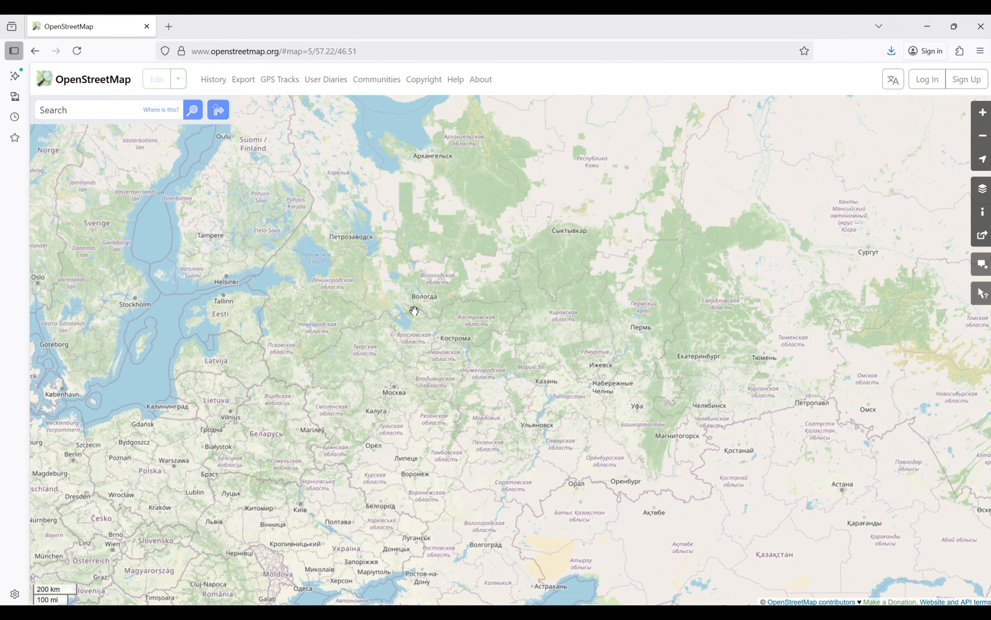
# Step: Search the web for geofabrik in a new browser tab and open the English version of the Geofabrik website
pyautogui.click(169, 23)
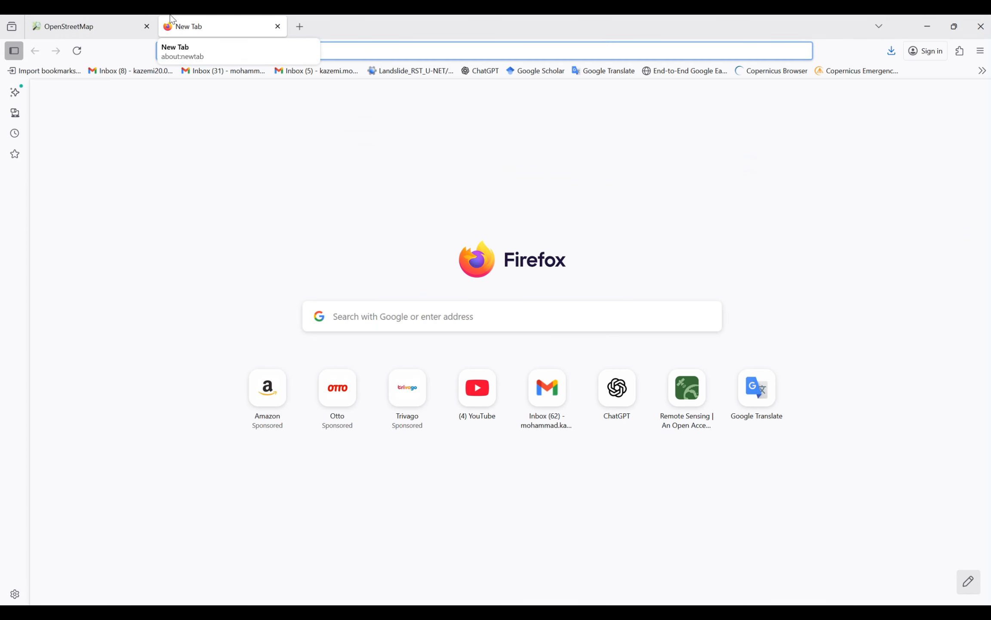
pyautogui.write('geo')
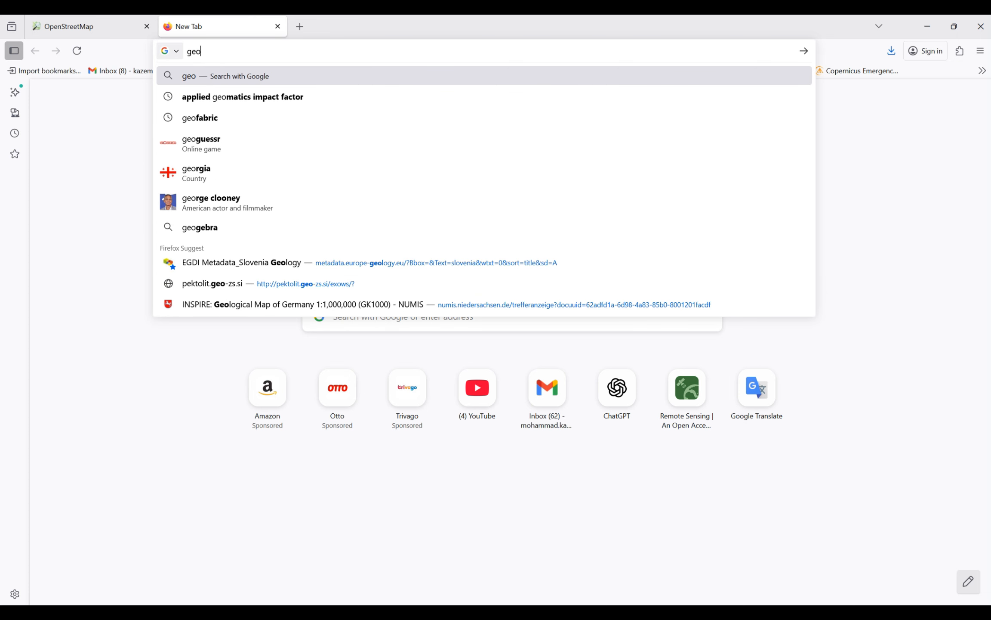
pyautogui.write('fabrik')
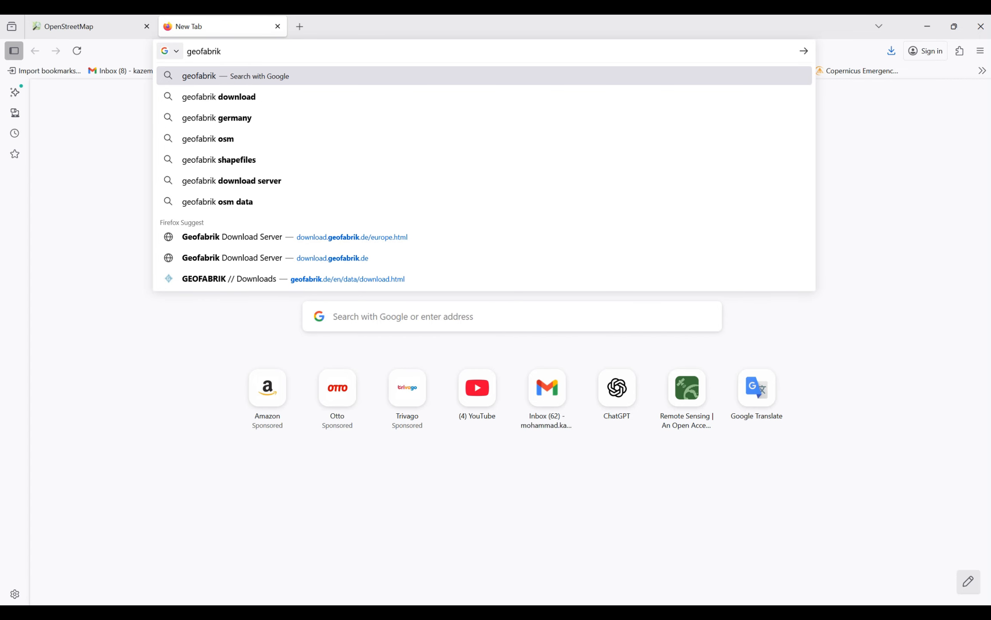
pyautogui.press('Return')
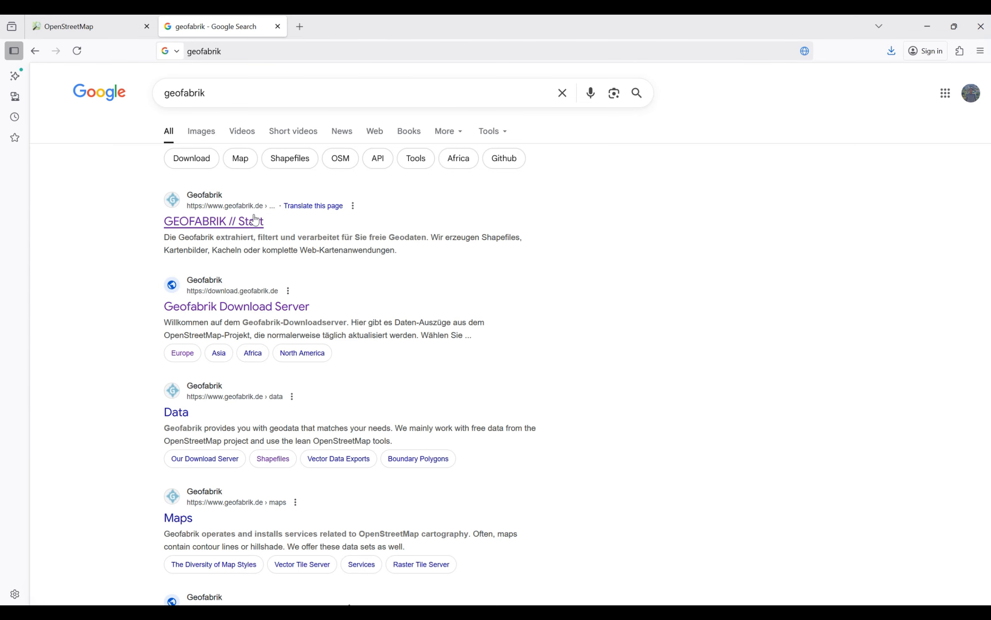
pyautogui.click(195, 224)
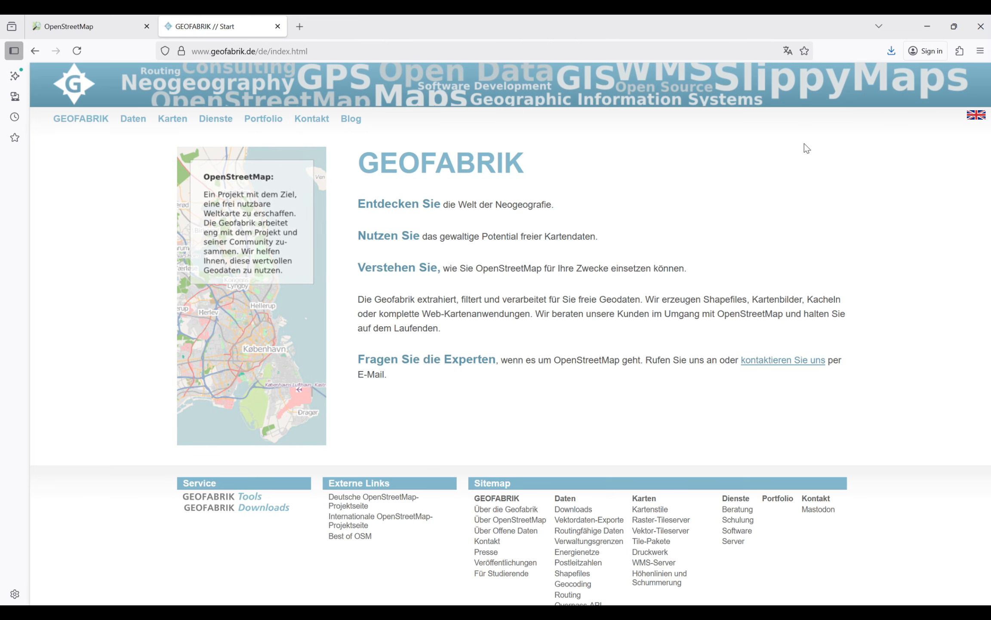
pyautogui.click(977, 115)
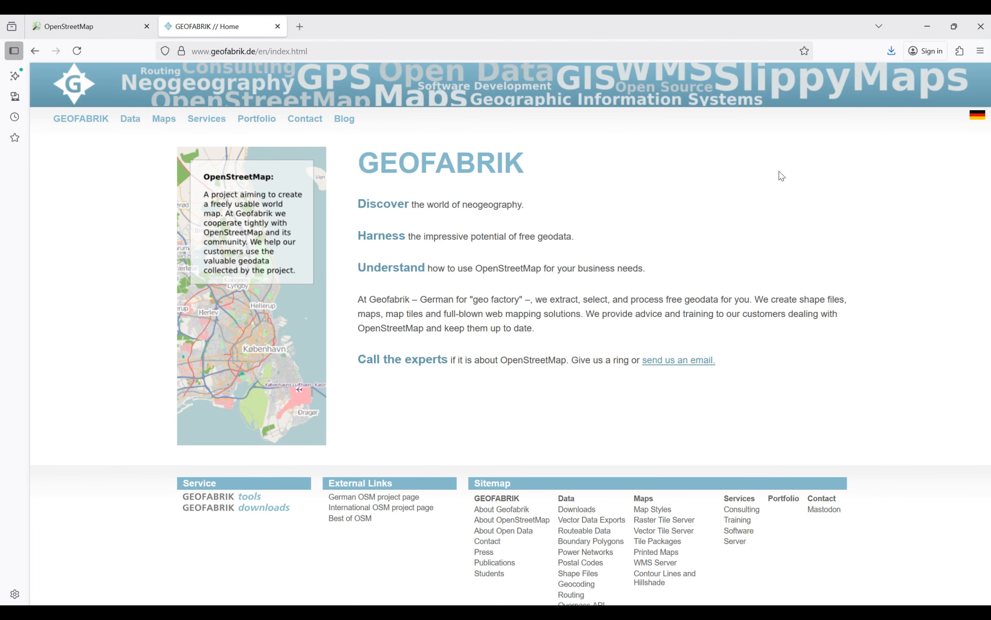
# Step: Go through Geofabrik's data downloads to the download server and open the Europe region page
pyautogui.click(129, 121)
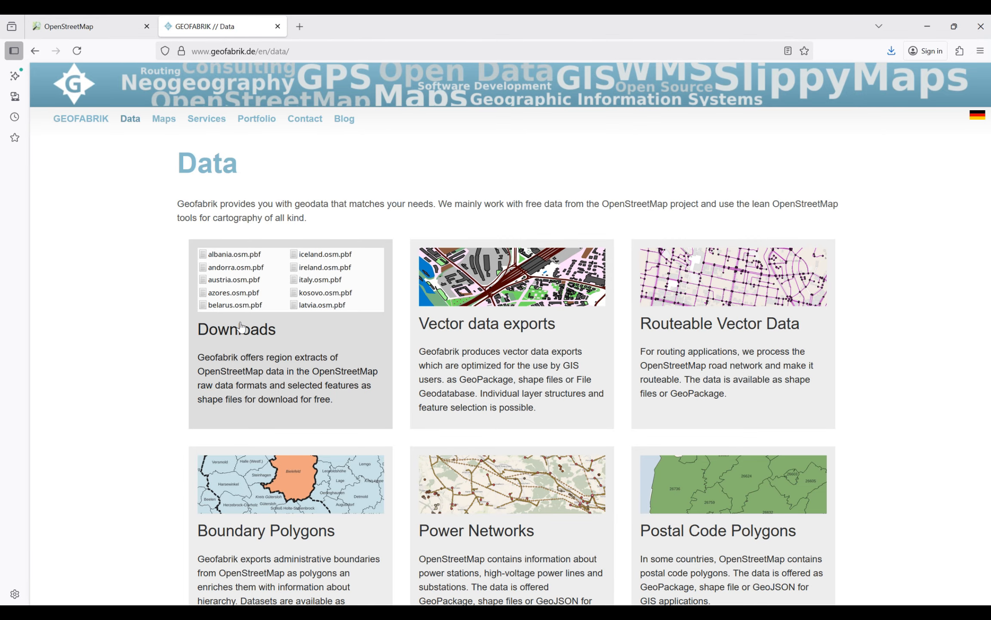
pyautogui.click(244, 335)
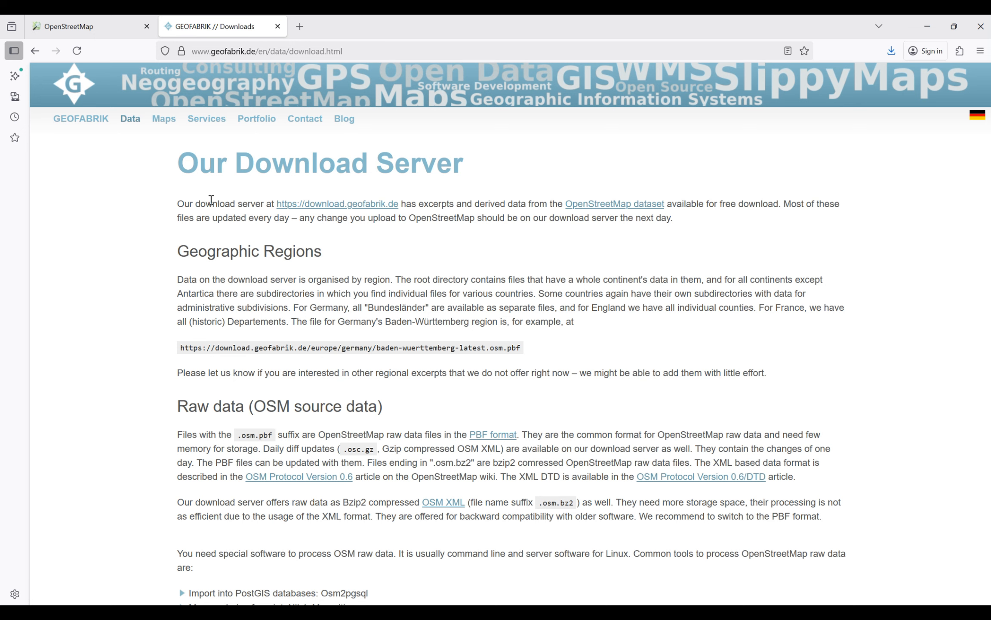
pyautogui.click(324, 205)
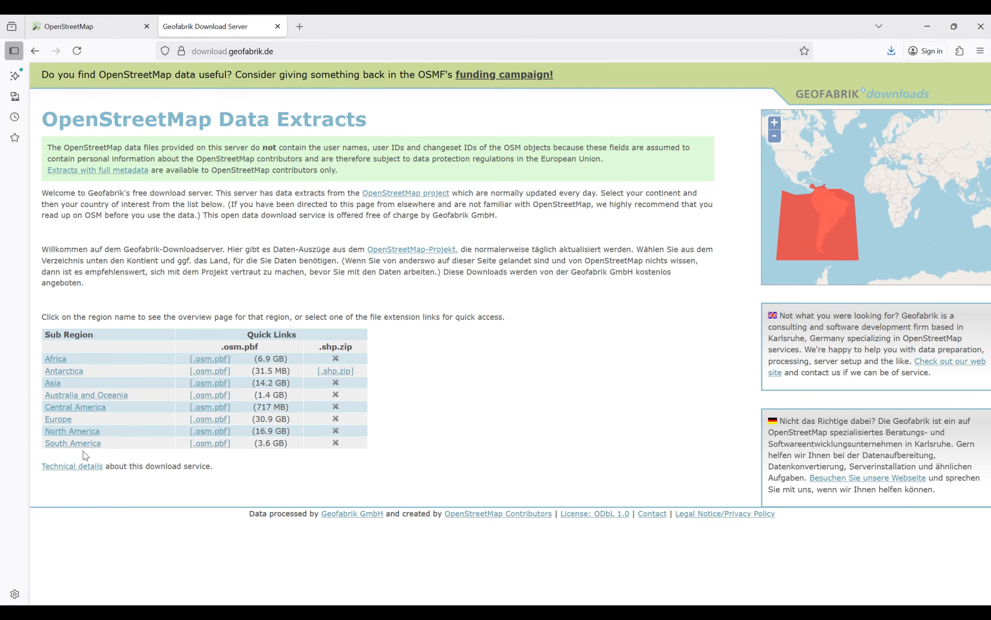
pyautogui.click(57, 423)
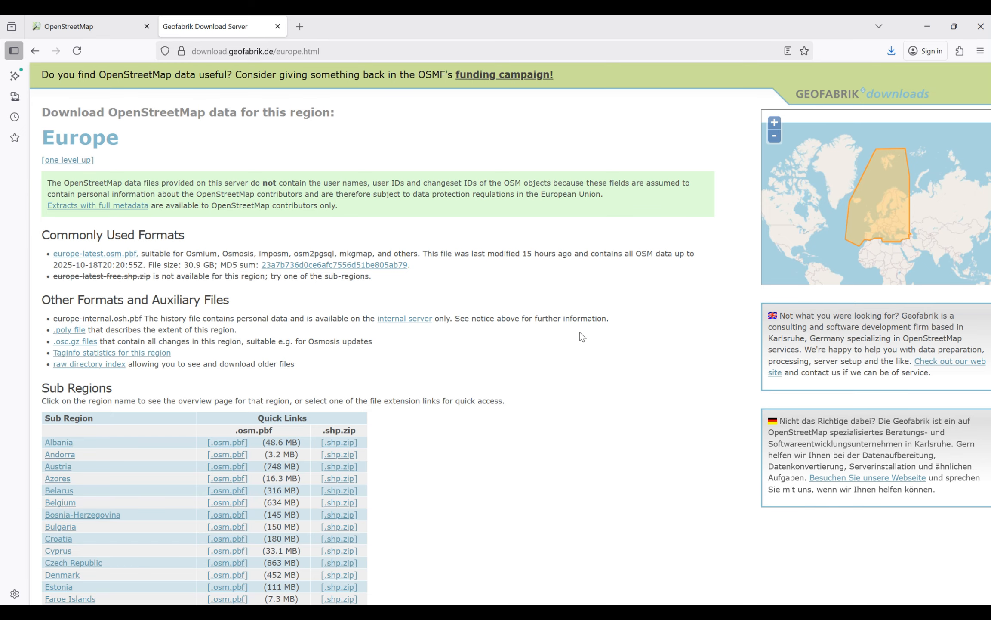
# Step: Review the European sub-regions and special sub-regions and check which ones offer .osm.pbf and .shp.zip downloads
pyautogui.scroll(-4, 578, 334)
pyautogui.scroll(-3, 579, 336)
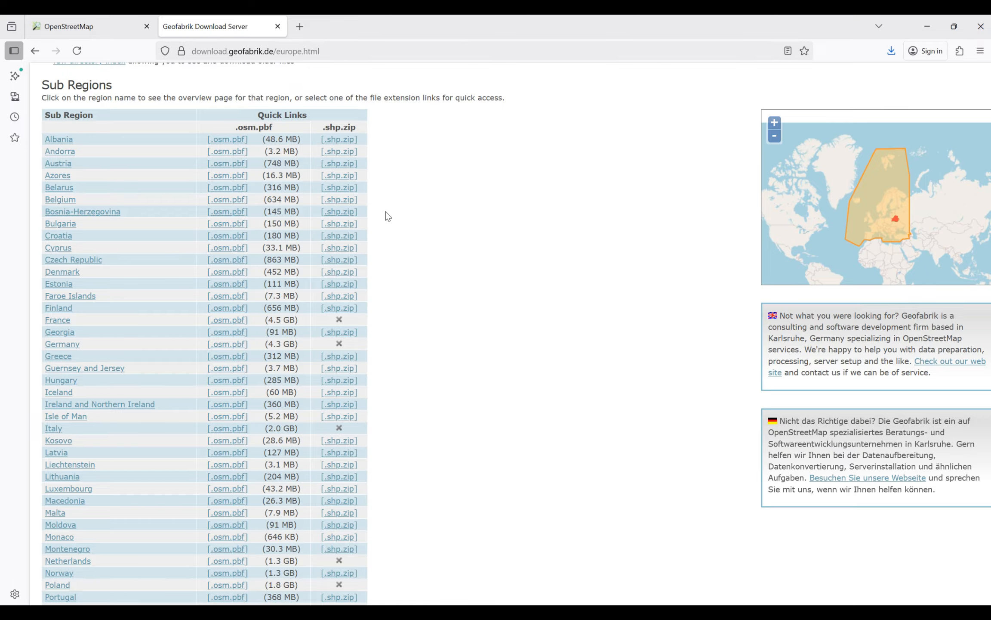
pyautogui.scroll(2, 386, 212)
pyautogui.scroll(1, 386, 212)
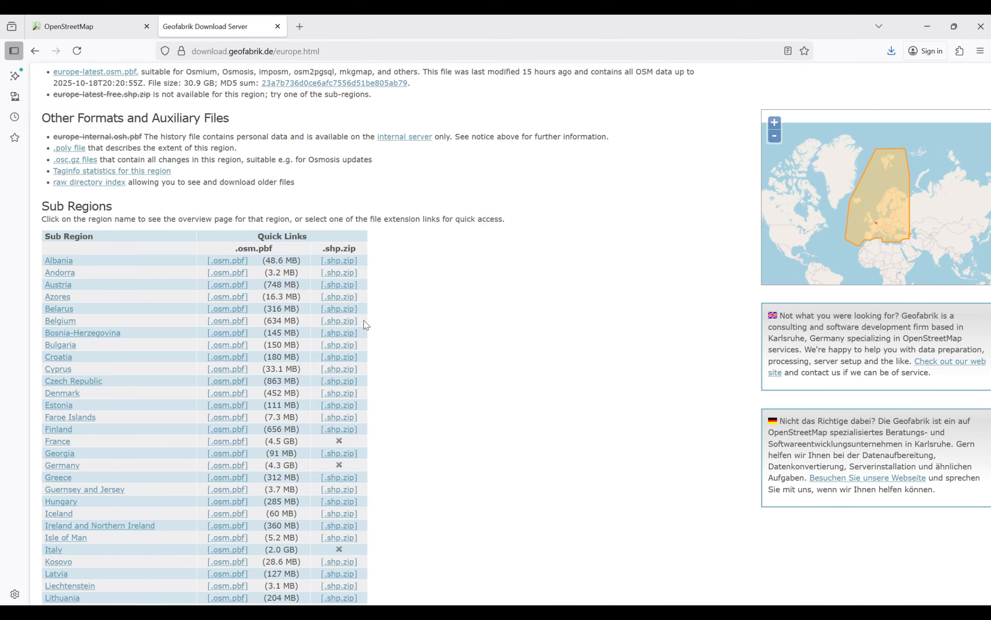
pyautogui.scroll(-9, 386, 338)
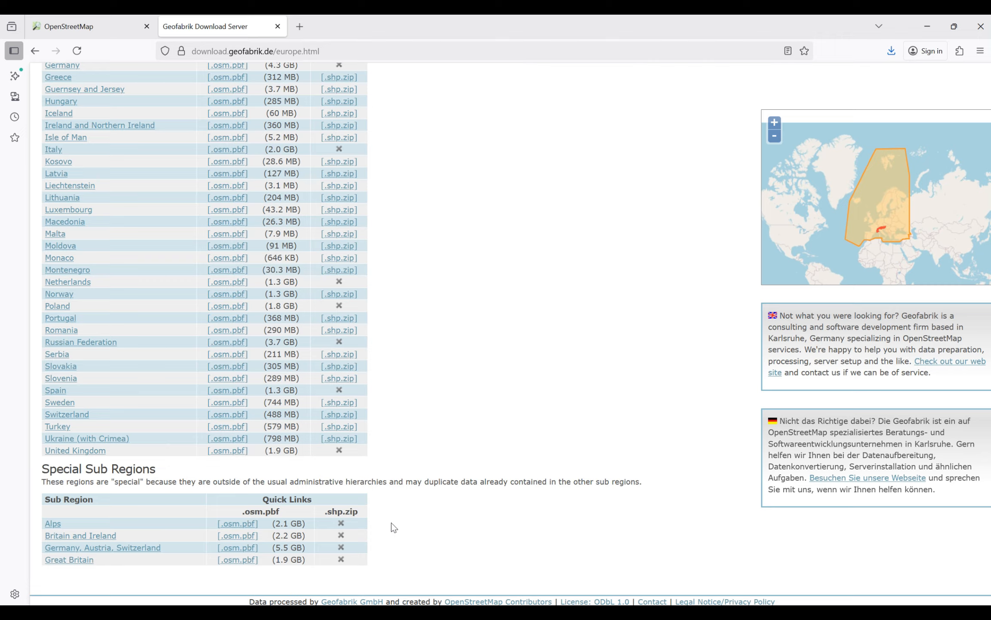
pyautogui.scroll(10, 391, 522)
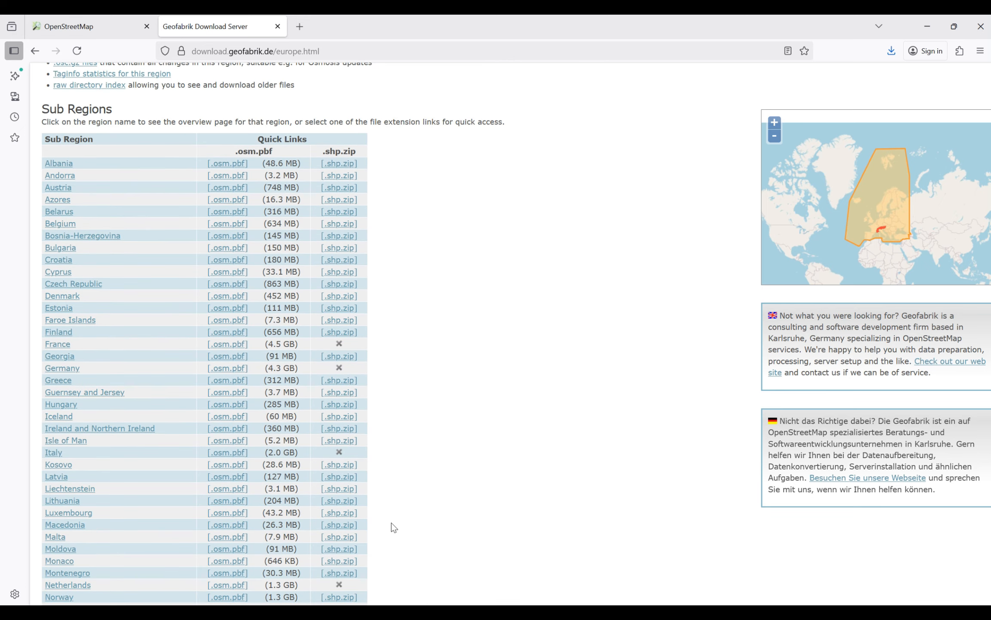
pyautogui.scroll(-7, 339, 332)
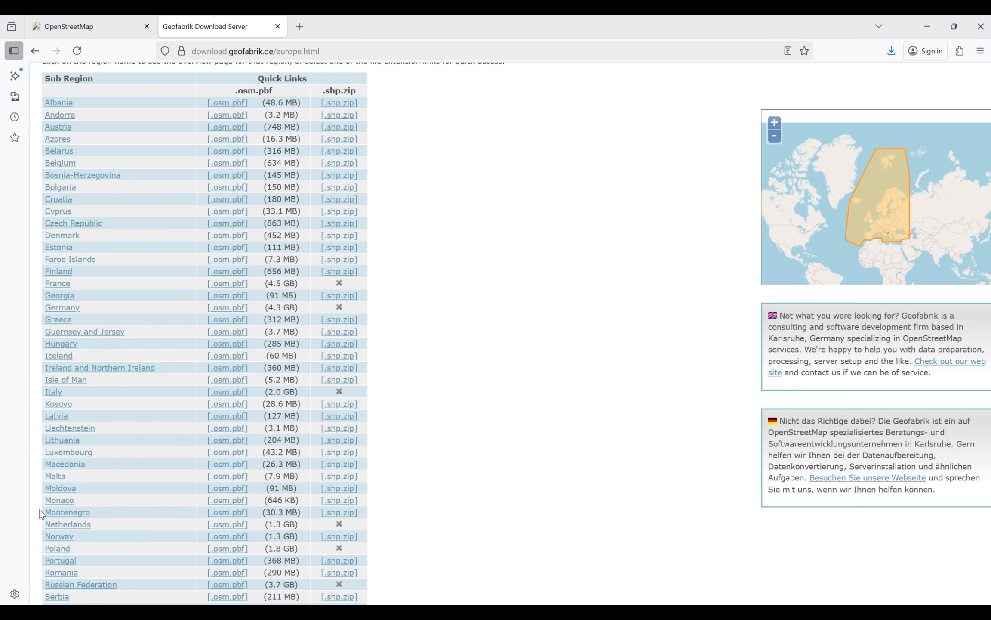
# Step: Download Luxembourg's .shp.zip extract and save it in a new Desktop folder named OSM
pyautogui.scroll(-1, 374, 353)
pyautogui.scroll(-1, 374, 353)
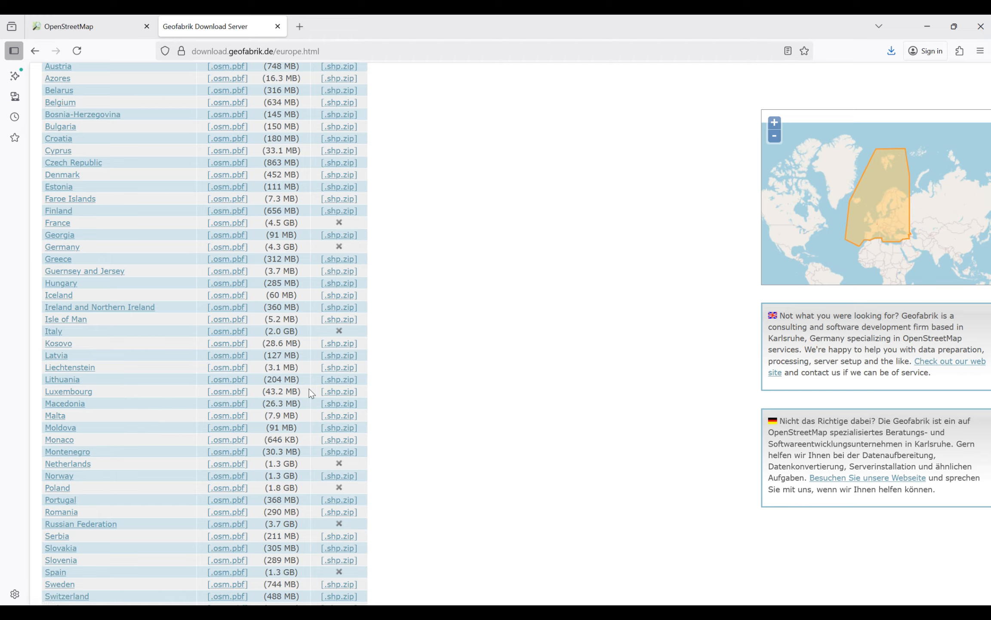
pyautogui.click(333, 393)
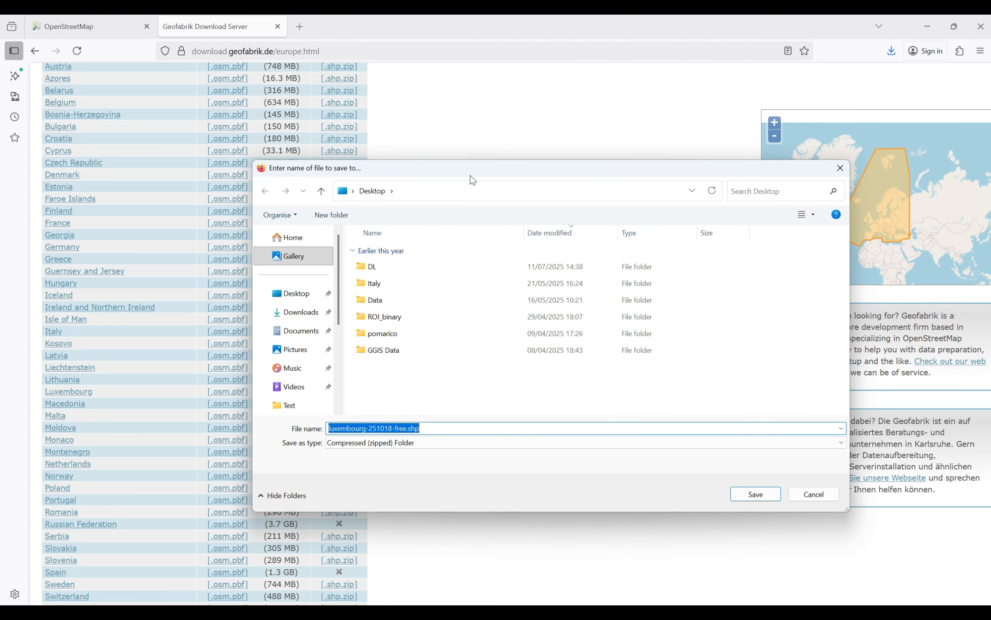
pyautogui.click(300, 293)
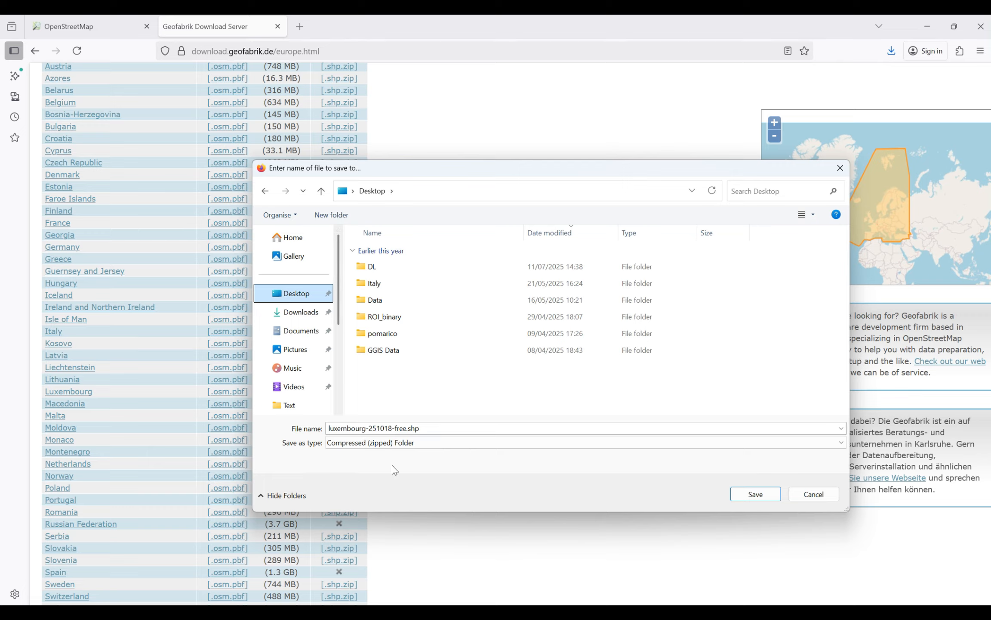
pyautogui.click(346, 219)
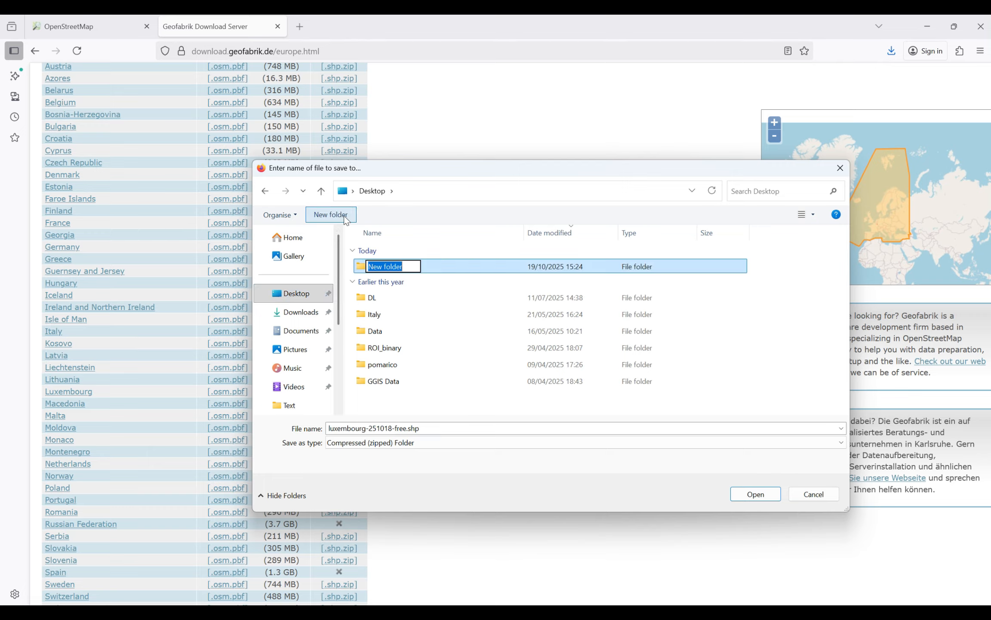
pyautogui.write('O')
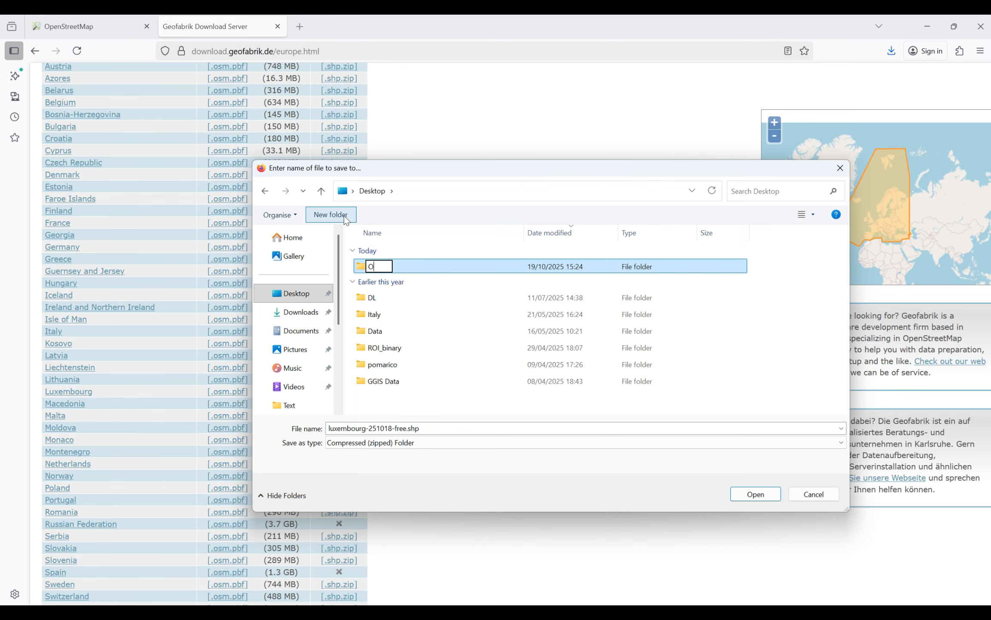
pyautogui.write('SM')
pyautogui.press('Return')
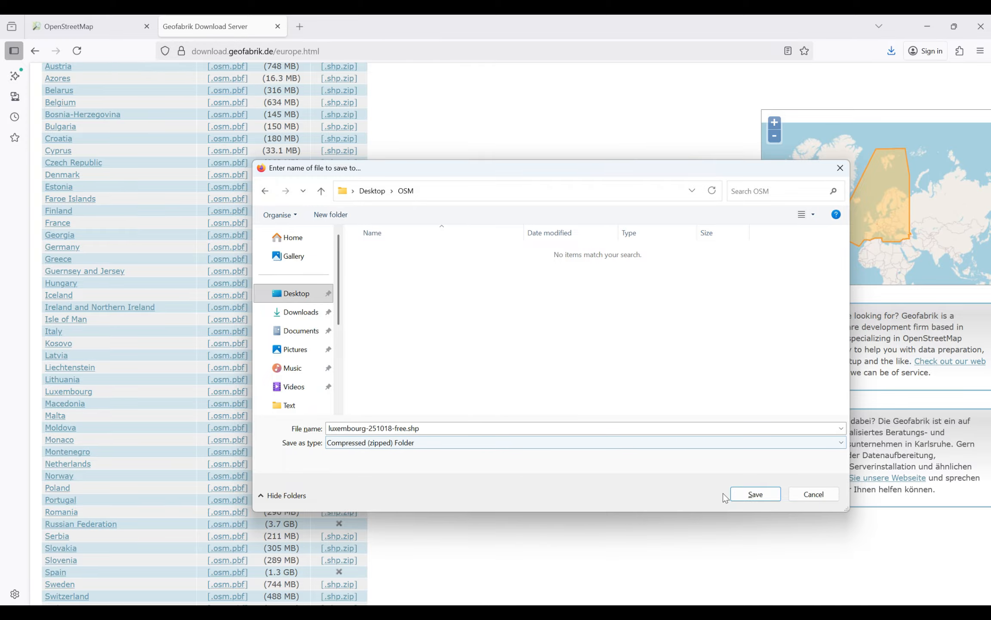
pyautogui.click(739, 496)
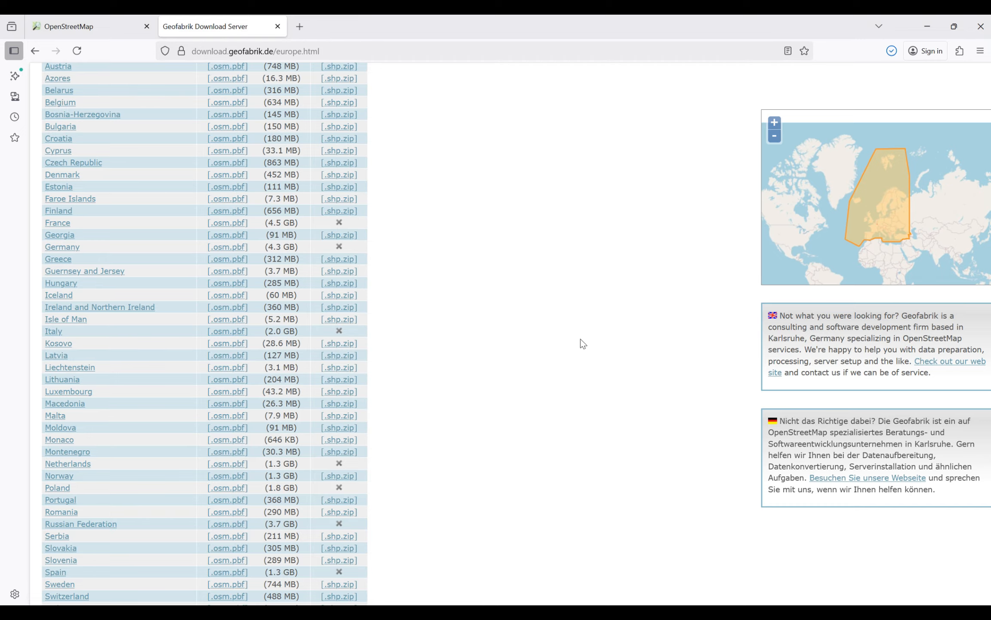
# Step: Extract the downloaded Luxembourg archive with WinRAR into its own luxembourg-251018-free.shp folder in OSM and open that folder
pyautogui.click(893, 51)
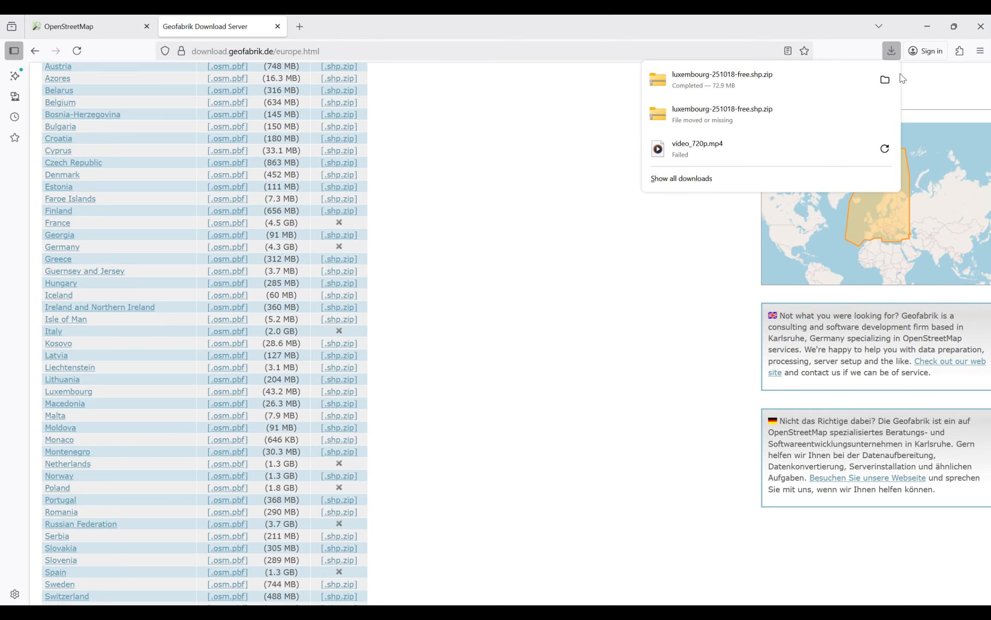
pyautogui.click(885, 79)
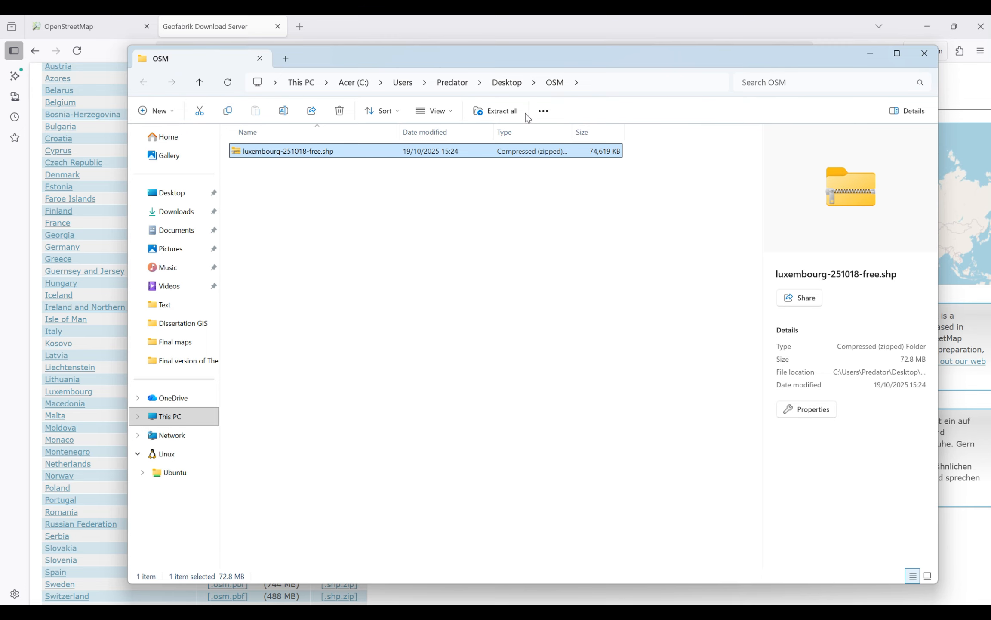
pyautogui.rightClick(252, 156)
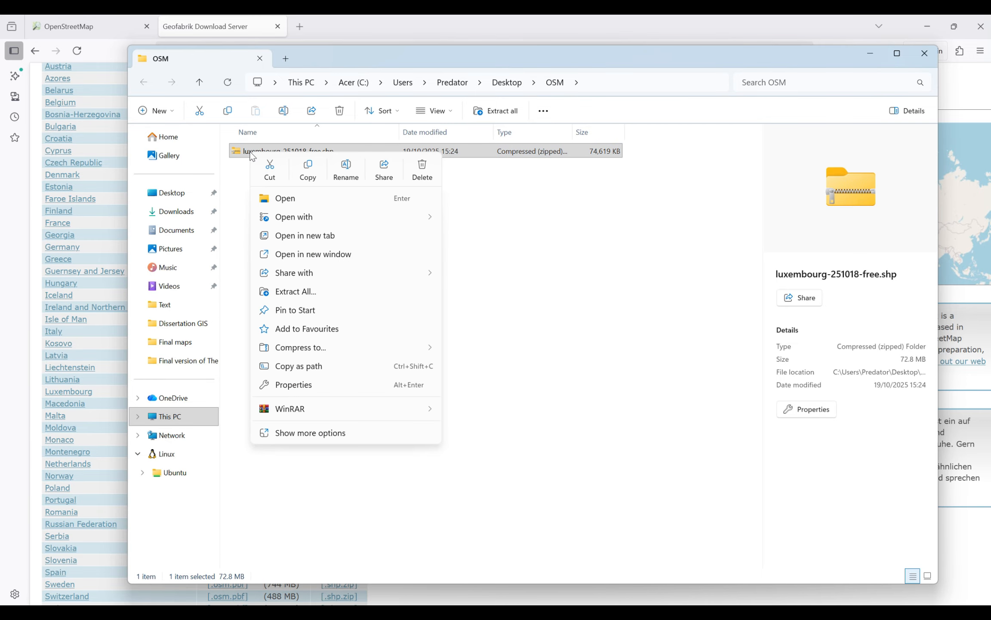
pyautogui.moveTo(322, 411)
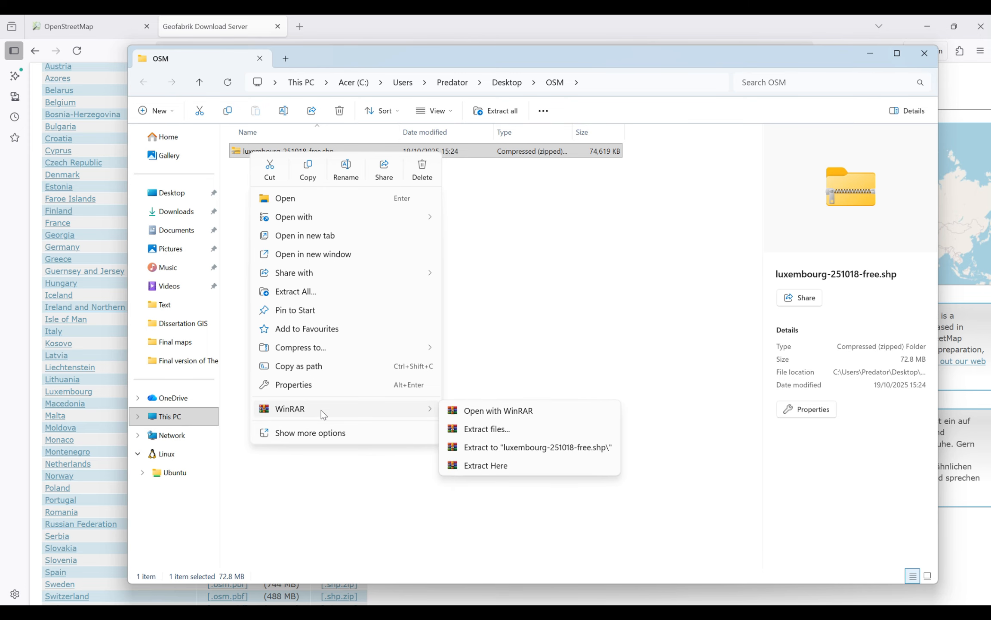
pyautogui.click(471, 435)
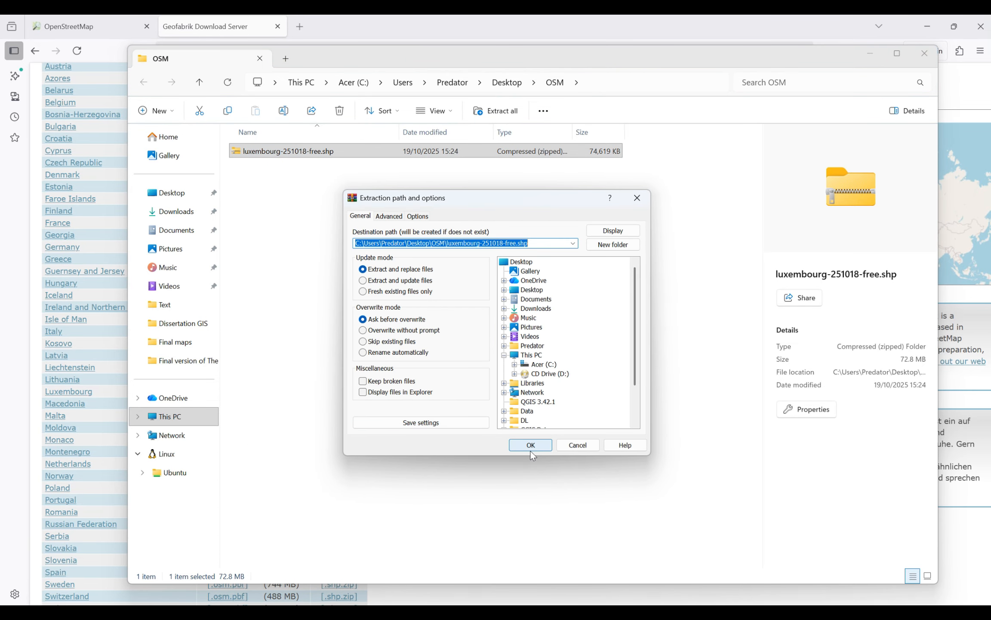
pyautogui.click(531, 446)
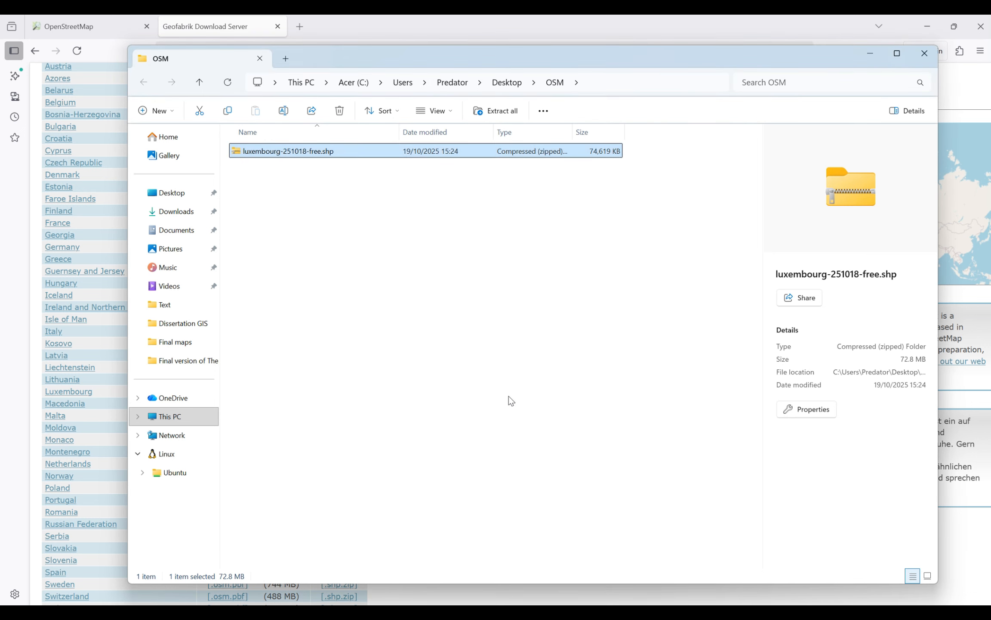
pyautogui.doubleClick(288, 151)
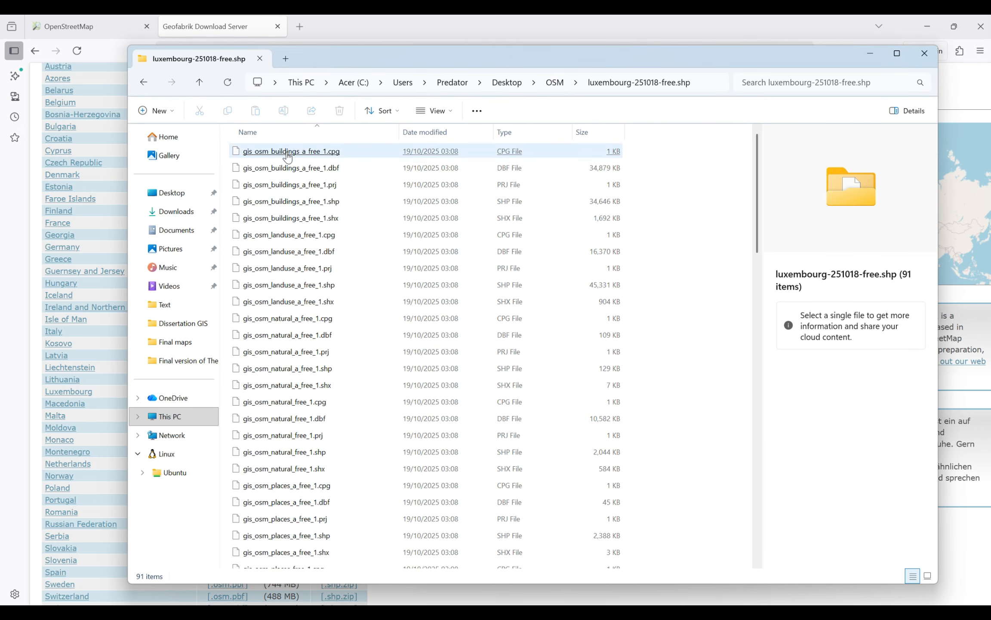
pyautogui.click(426, 369)
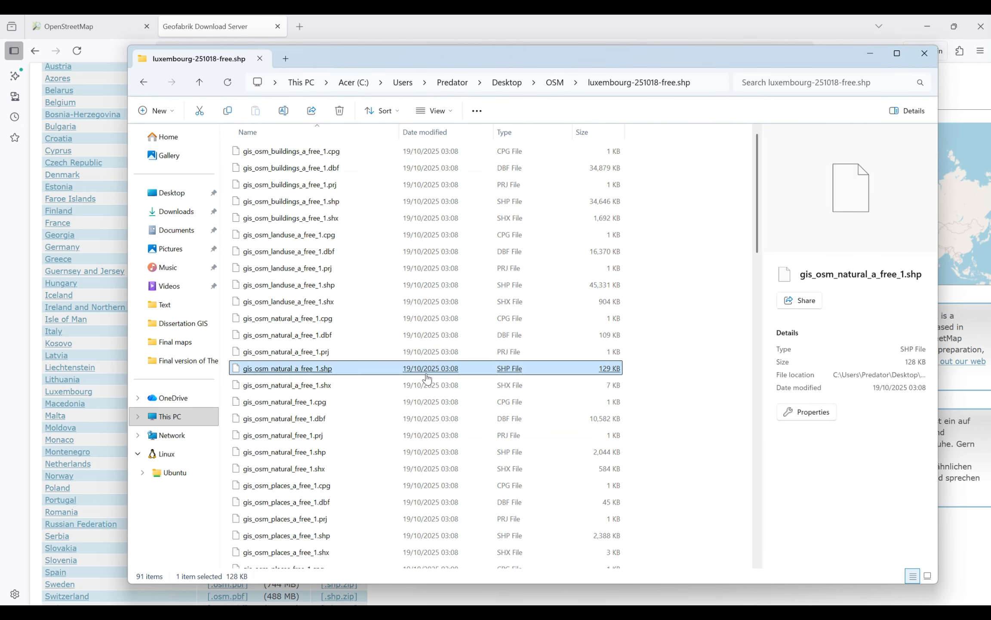
# Step: Look through the extracted Luxembourg folder to see which thematic shapefiles it holds, from buildings and landuse through to waterways
pyautogui.click(423, 285)
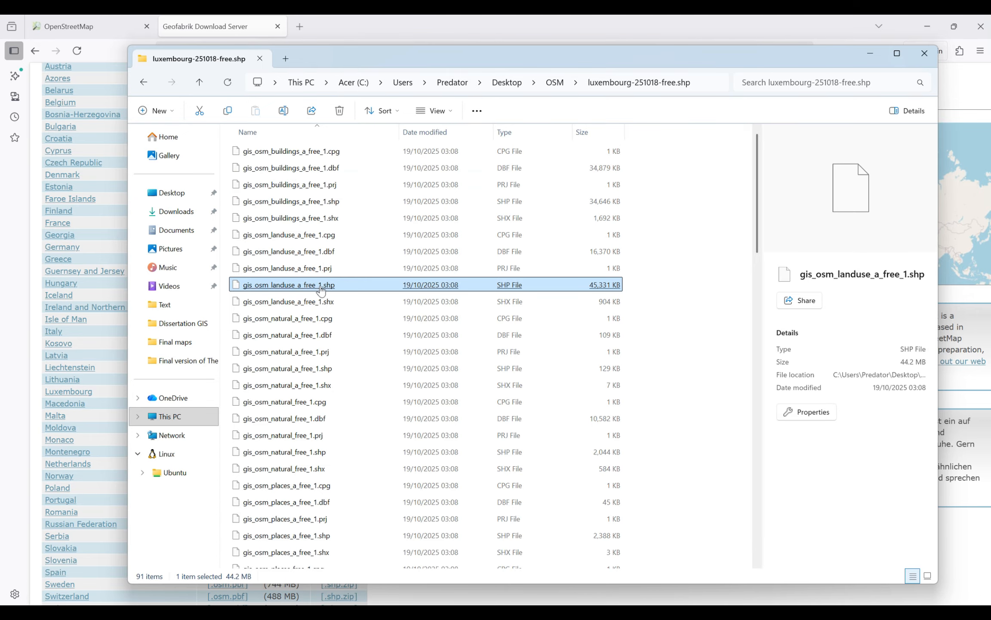
pyautogui.scroll(-4, 275, 318)
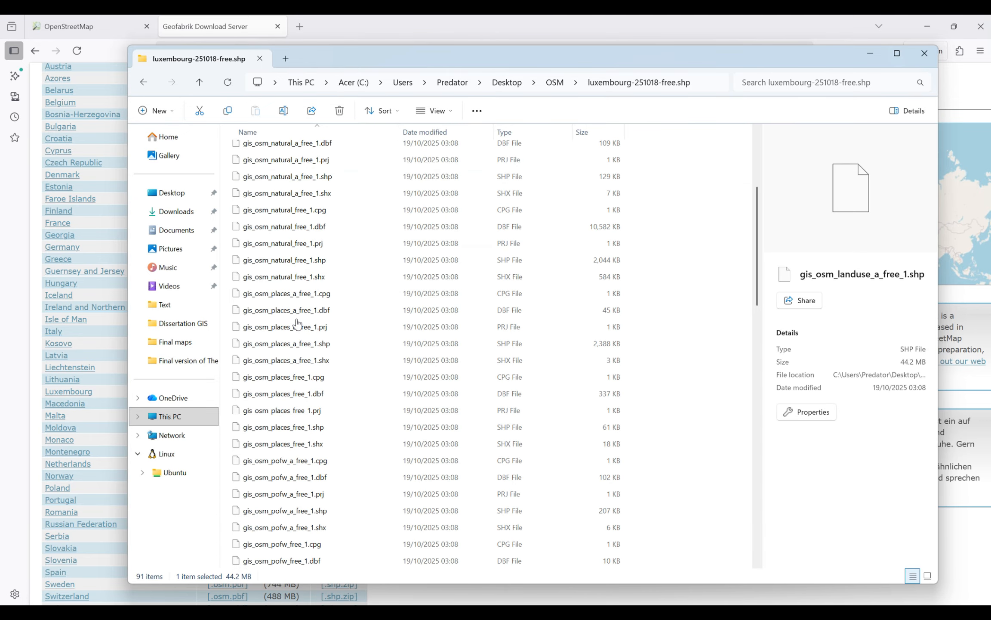
pyautogui.scroll(-4, 275, 416)
pyautogui.click(297, 412)
pyautogui.scroll(-4, 301, 426)
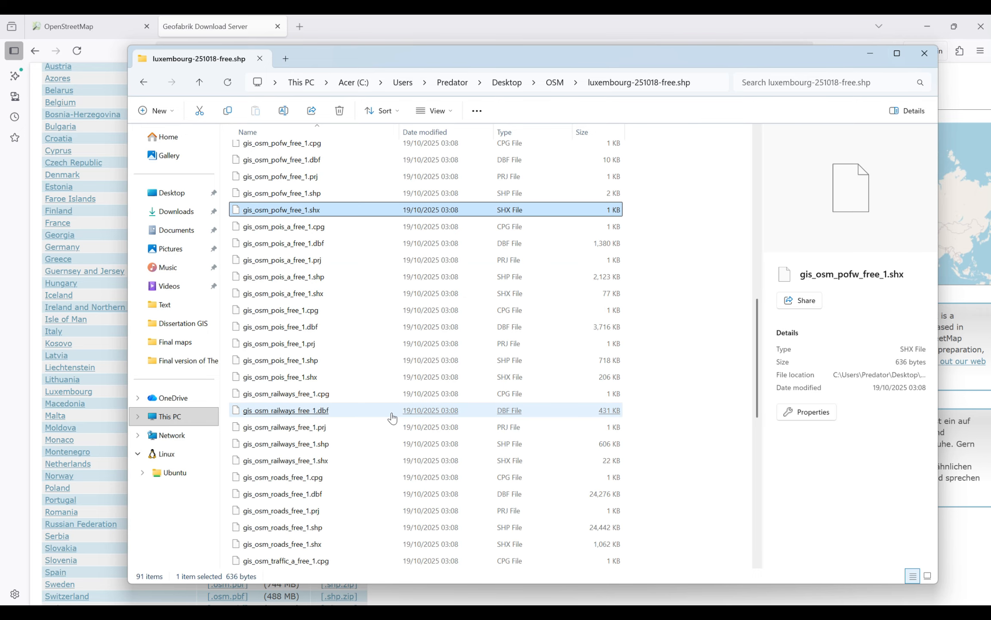
pyautogui.scroll(-3, 321, 439)
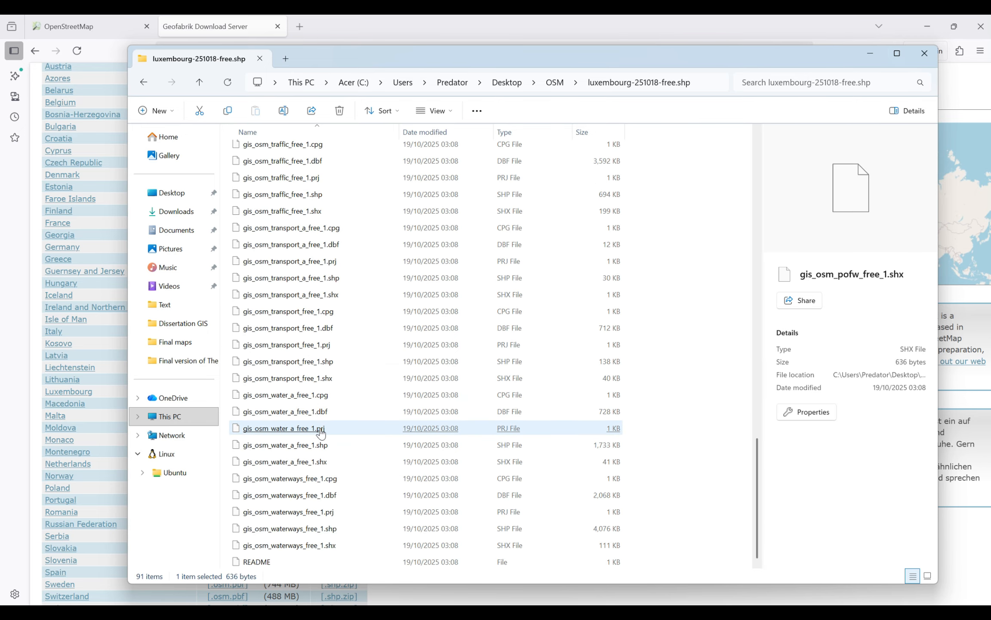
pyautogui.scroll(15, 323, 423)
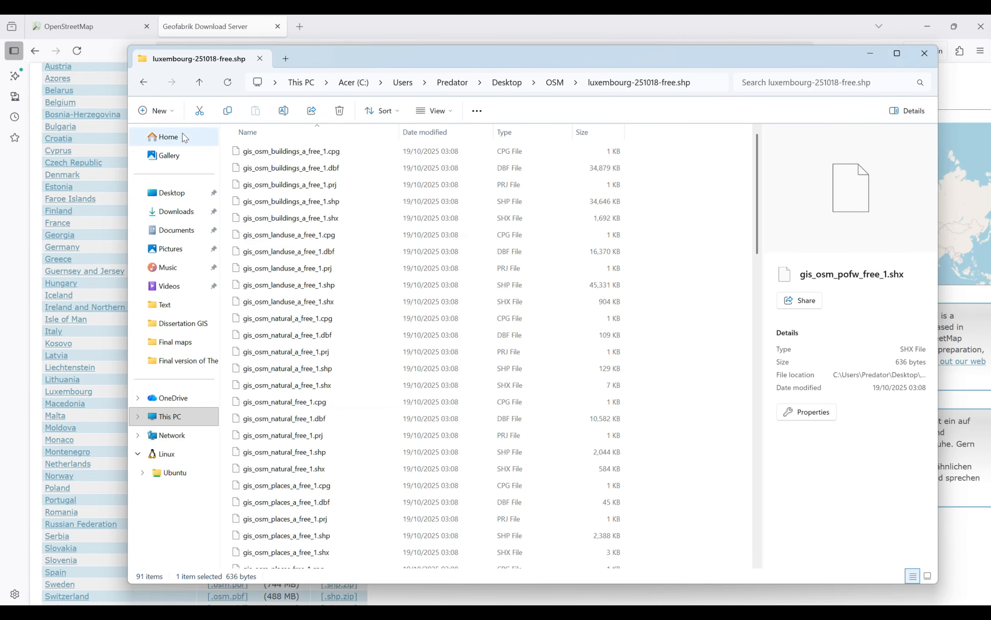
# Step: Go back to the OSM folder, minimize the file and browser windows, and switch to QGIS
pyautogui.click(197, 84)
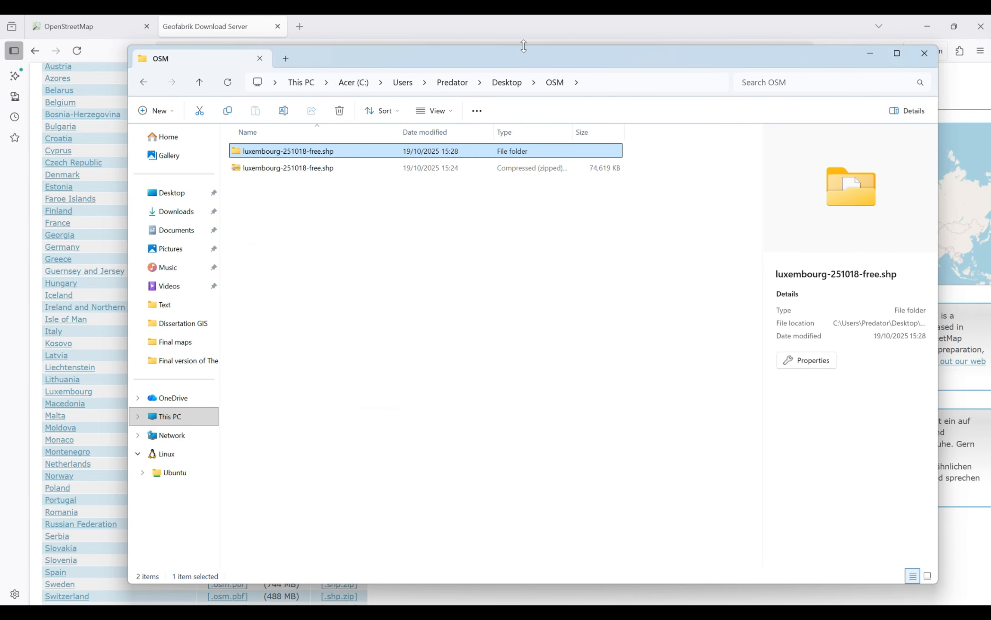
pyautogui.click(877, 58)
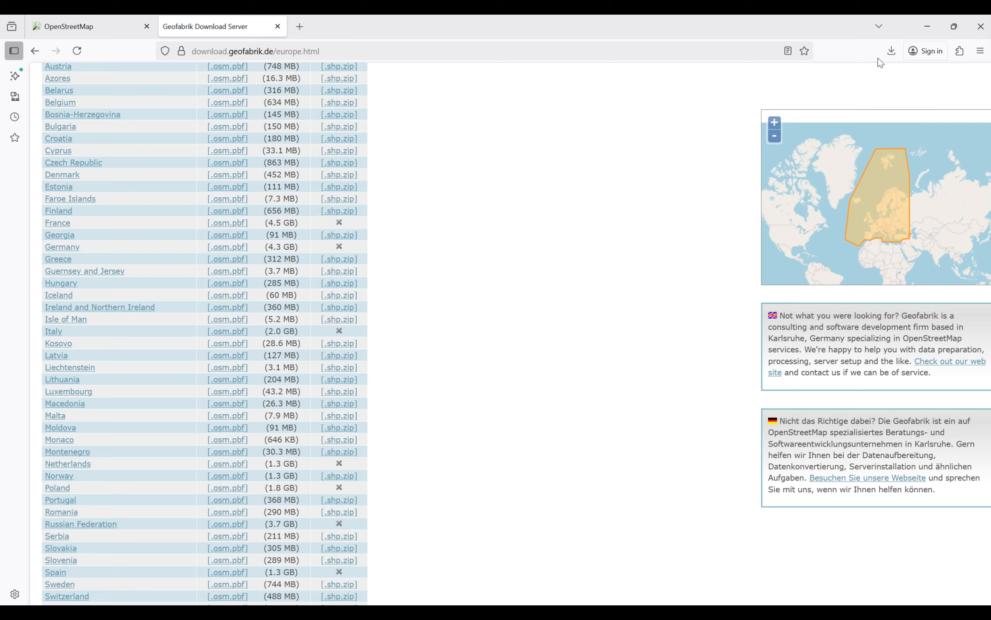
pyautogui.click(924, 31)
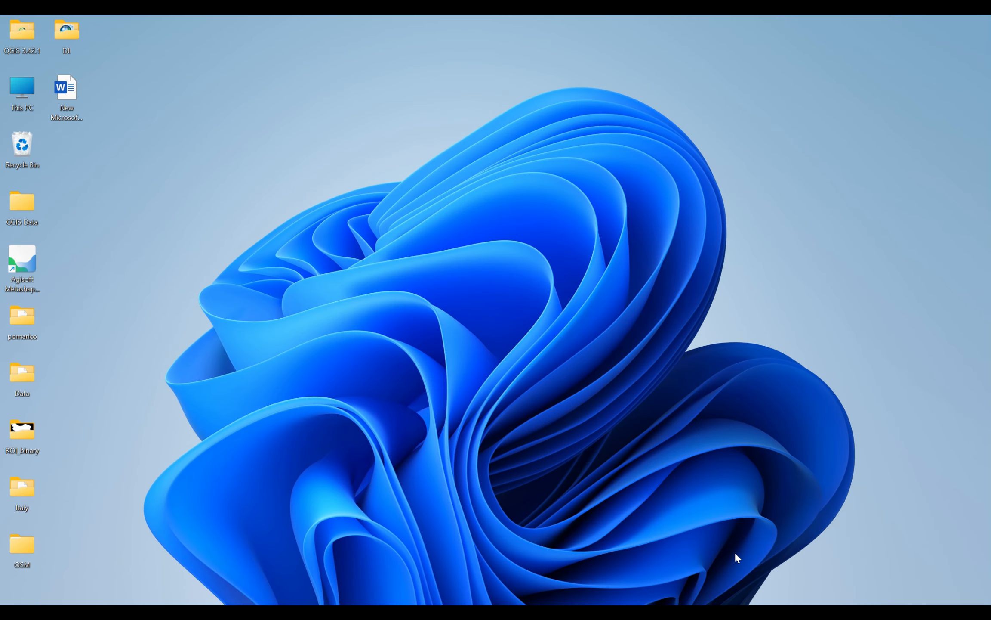
pyautogui.click(730, 613)
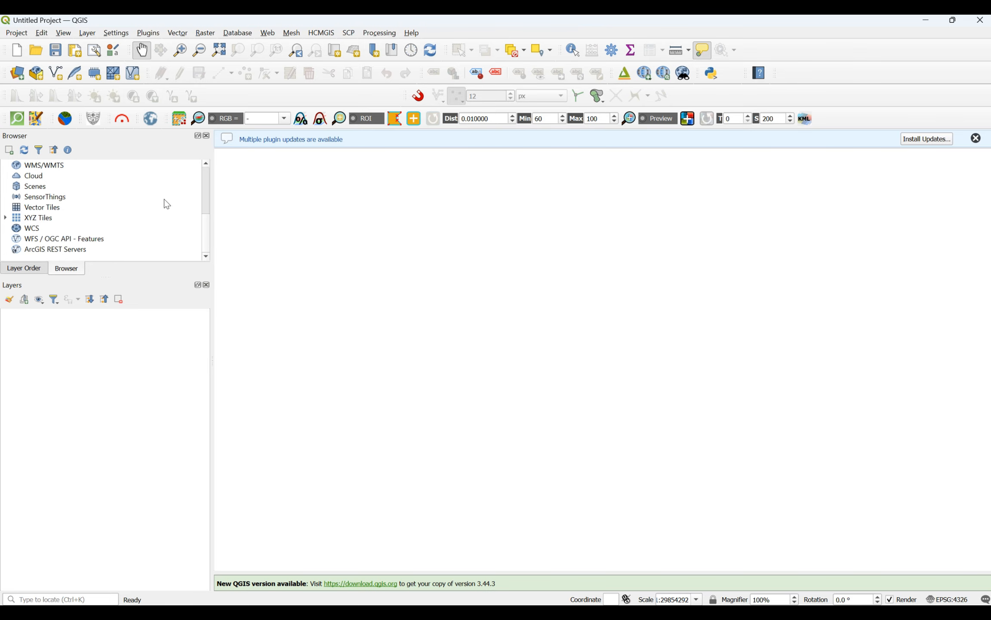
# Step: Add gis_osm_buildings_a_free_1.shp from the luxembourg-251018-free.shp folder in Desktop\OSM as a vector layer
pyautogui.click(18, 77)
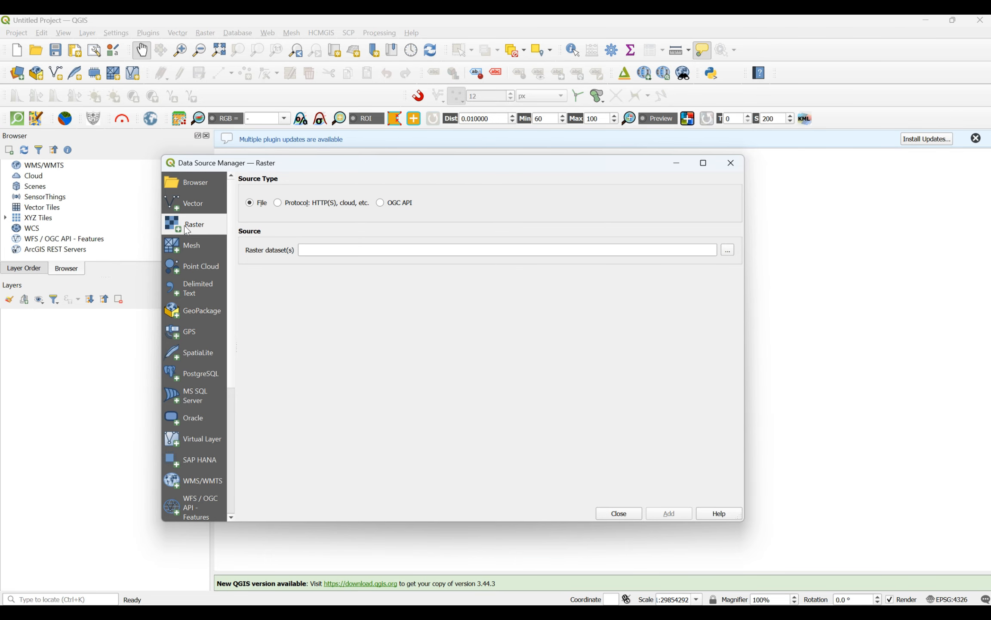
pyautogui.click(193, 209)
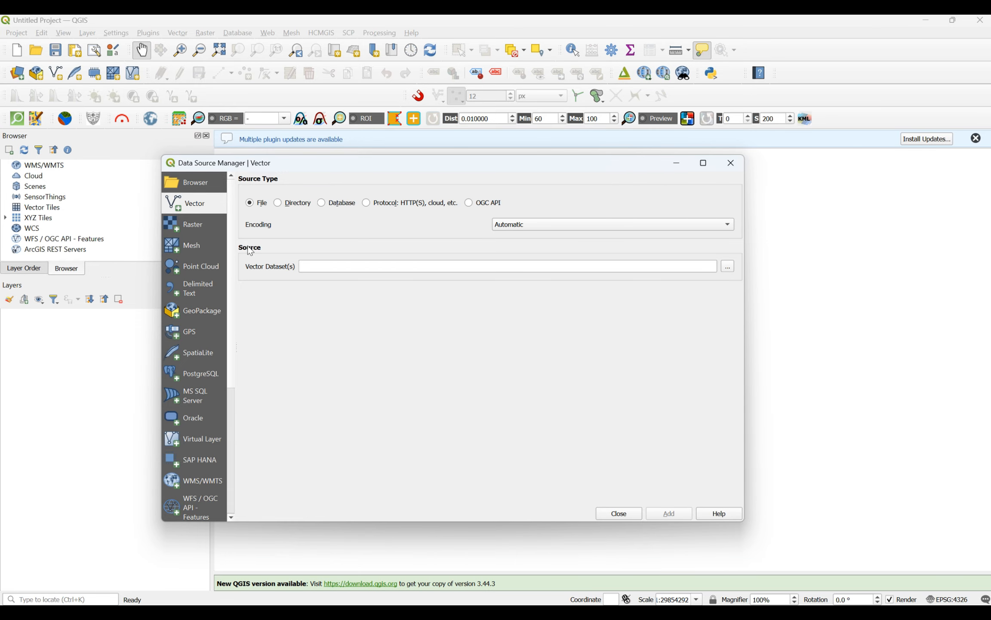
pyautogui.click(729, 269)
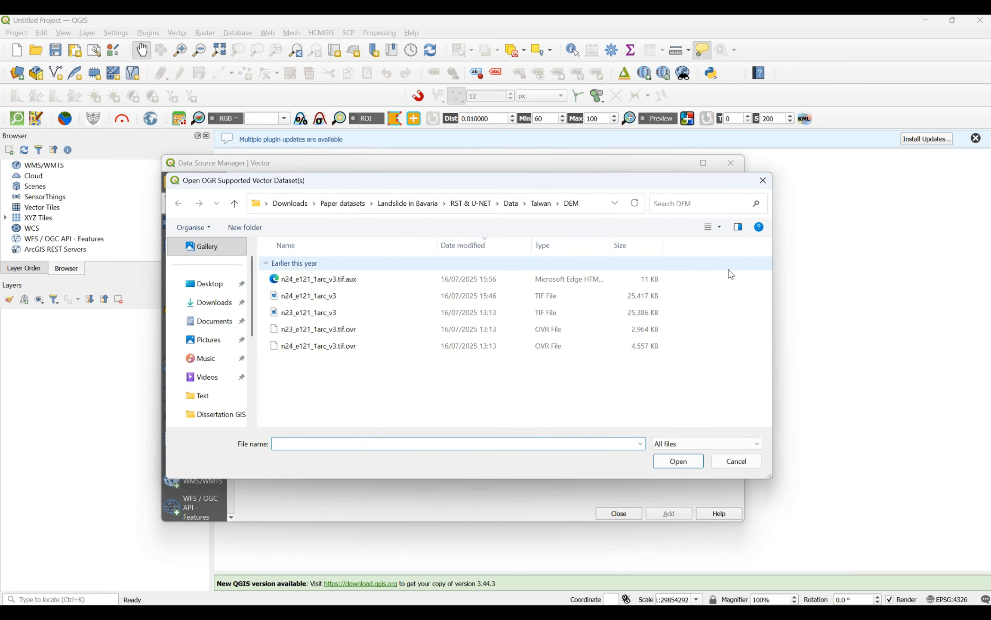
pyautogui.click(209, 289)
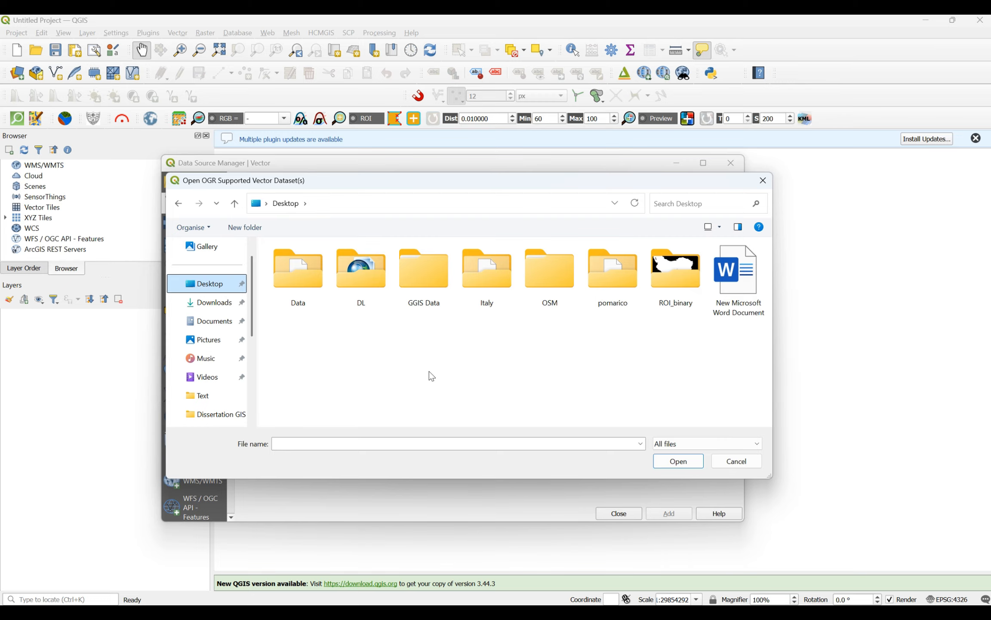
pyautogui.doubleClick(550, 276)
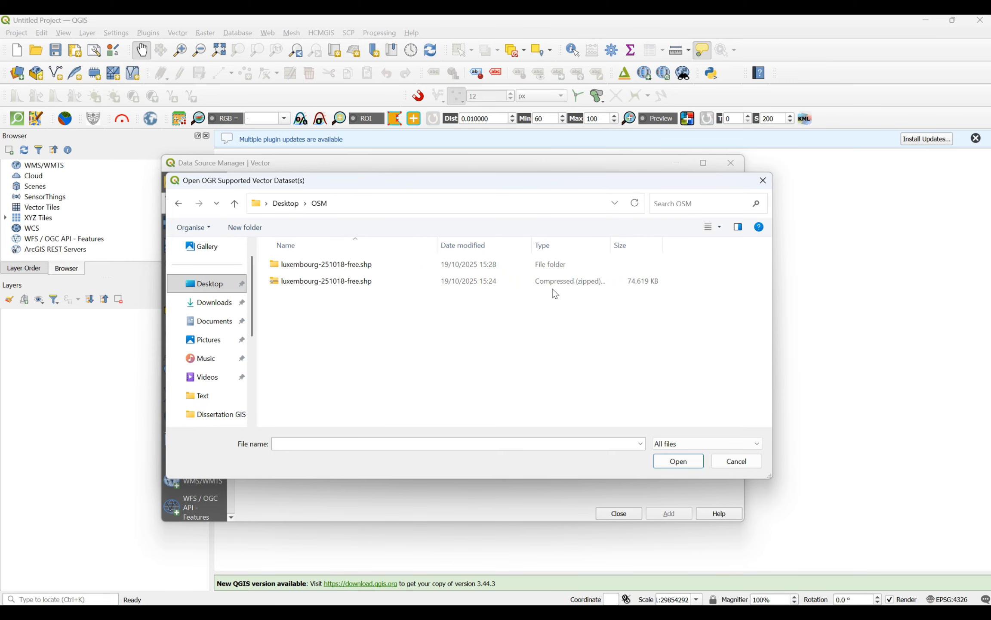
pyautogui.doubleClick(327, 265)
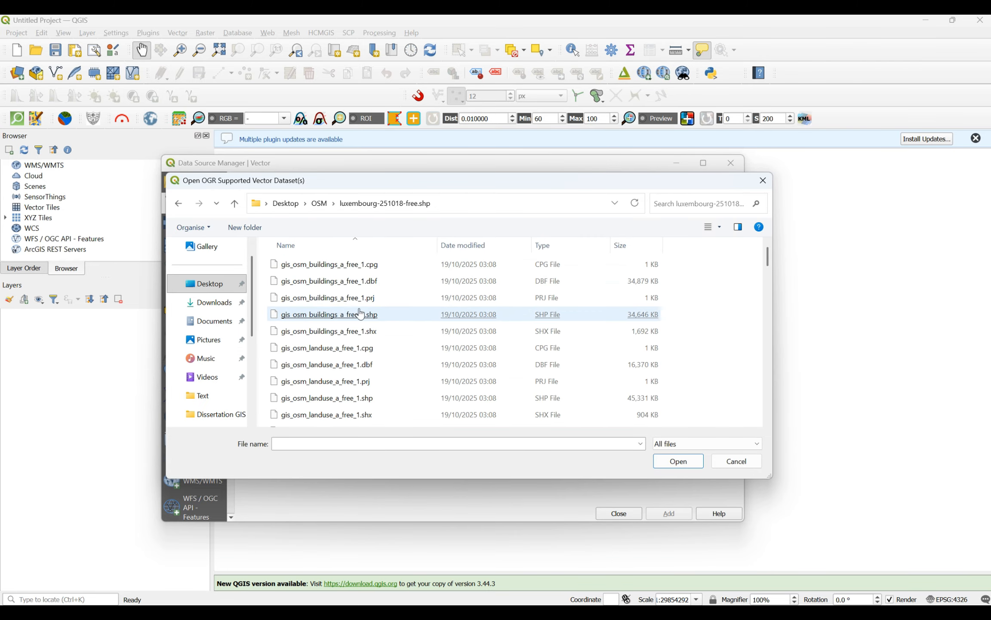
pyautogui.click(316, 314)
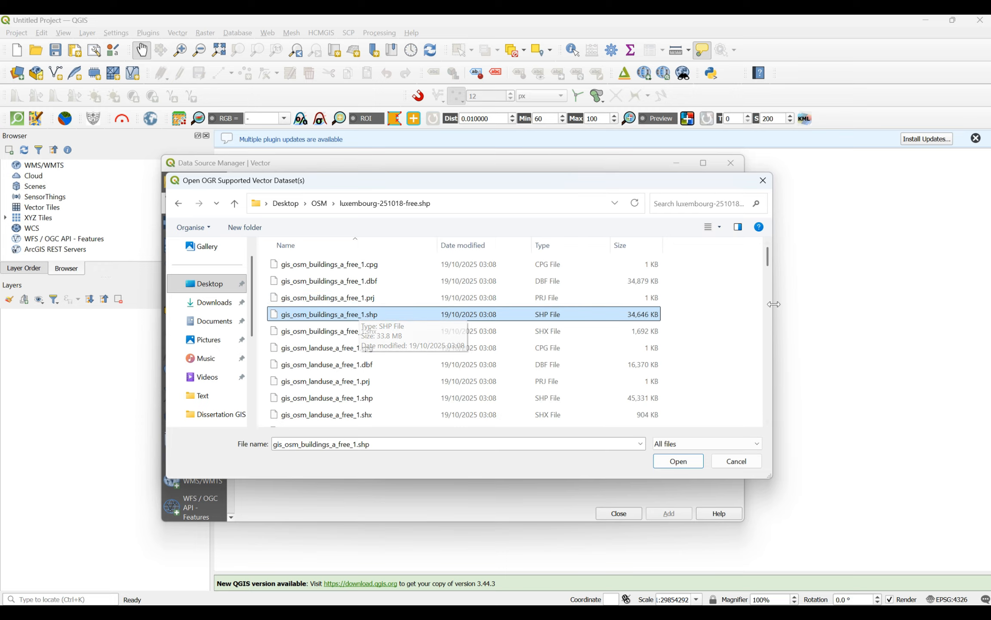
pyautogui.doubleClick(369, 321)
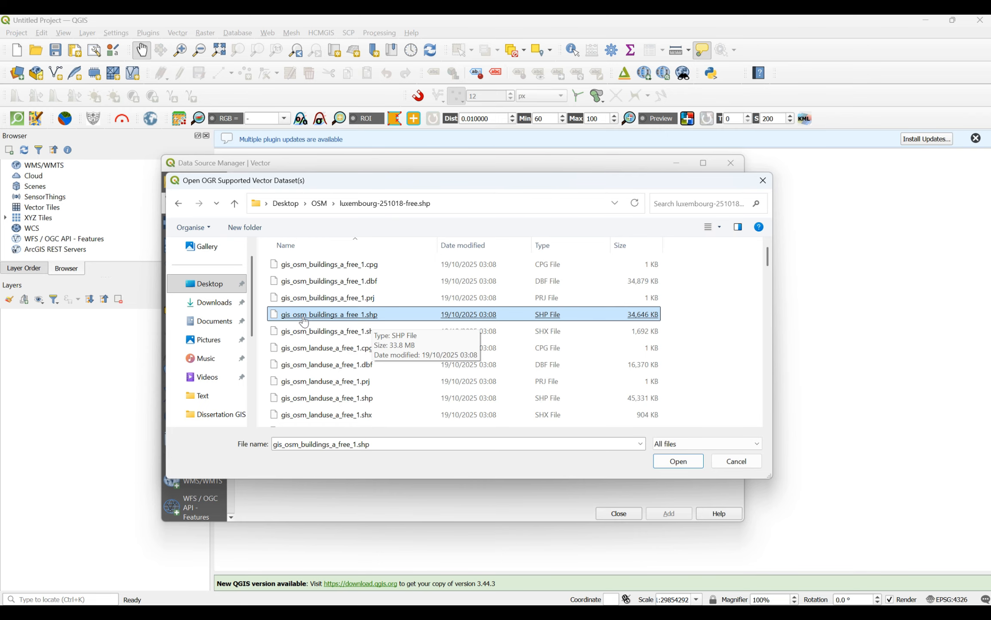
pyautogui.doubleClick(334, 321)
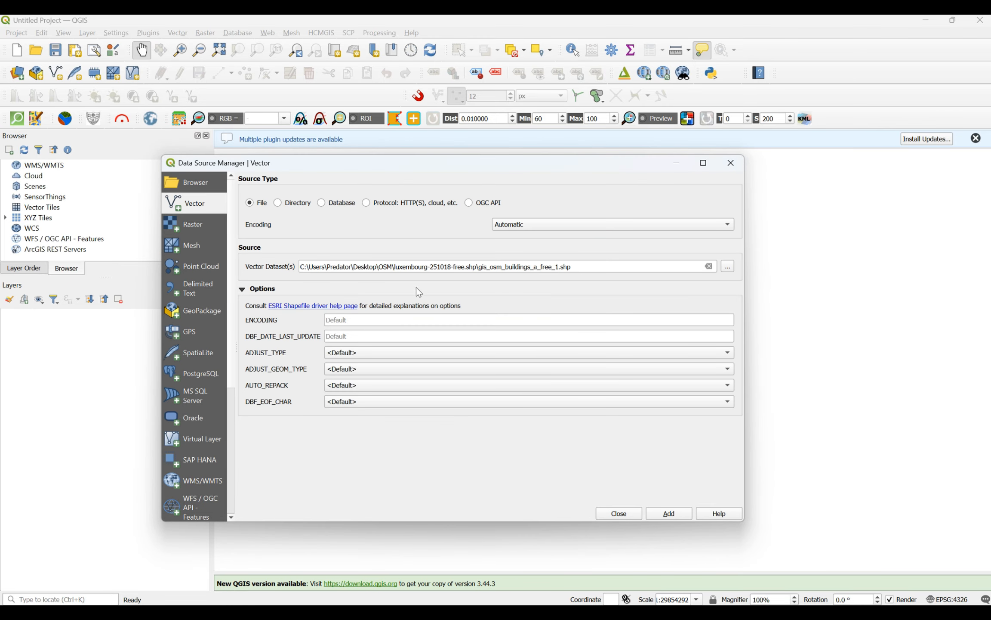
pyautogui.click(675, 514)
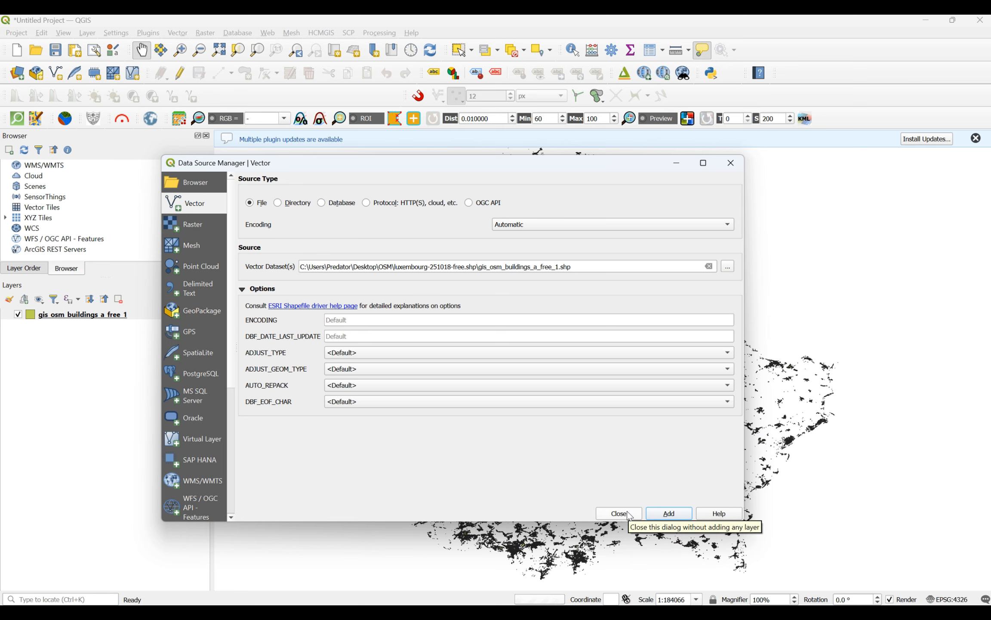
pyautogui.click(628, 514)
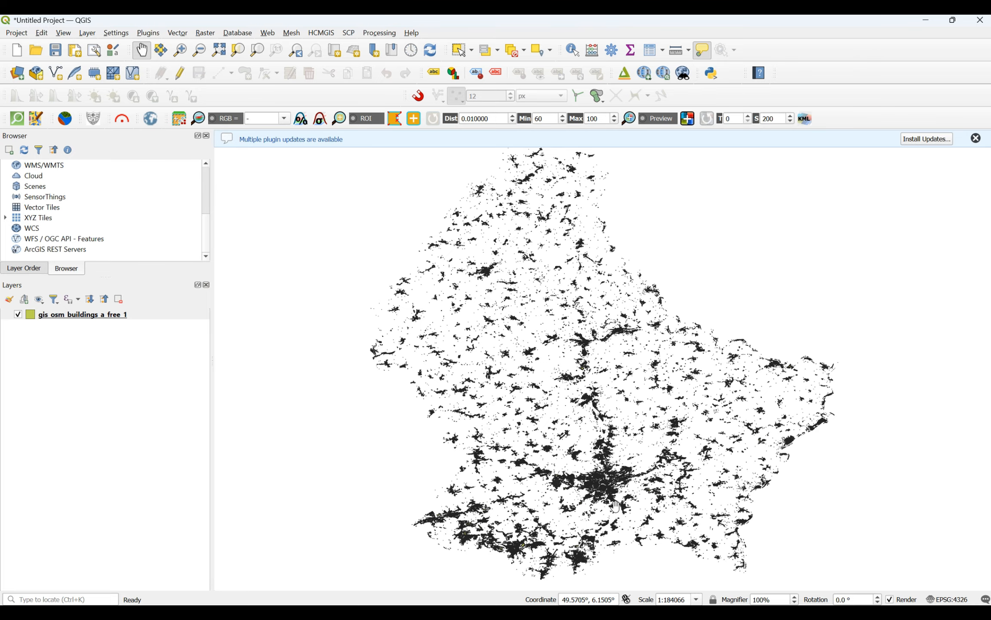
# Step: Examine the building footprints up close in the dense urban area of southern Luxembourg
pyautogui.scroll(3, 613, 506)
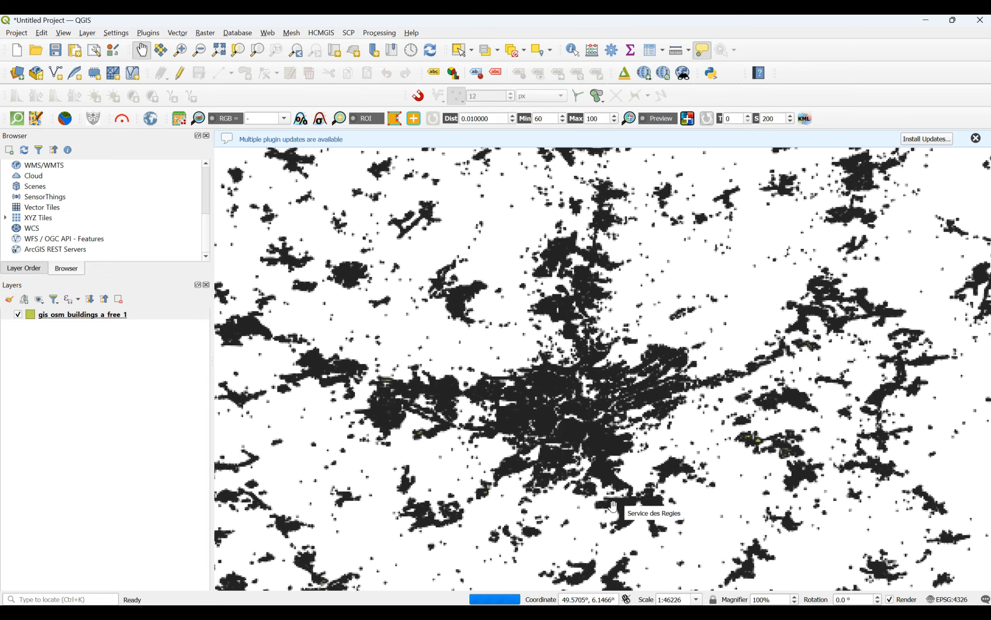
pyautogui.scroll(2, 519, 340)
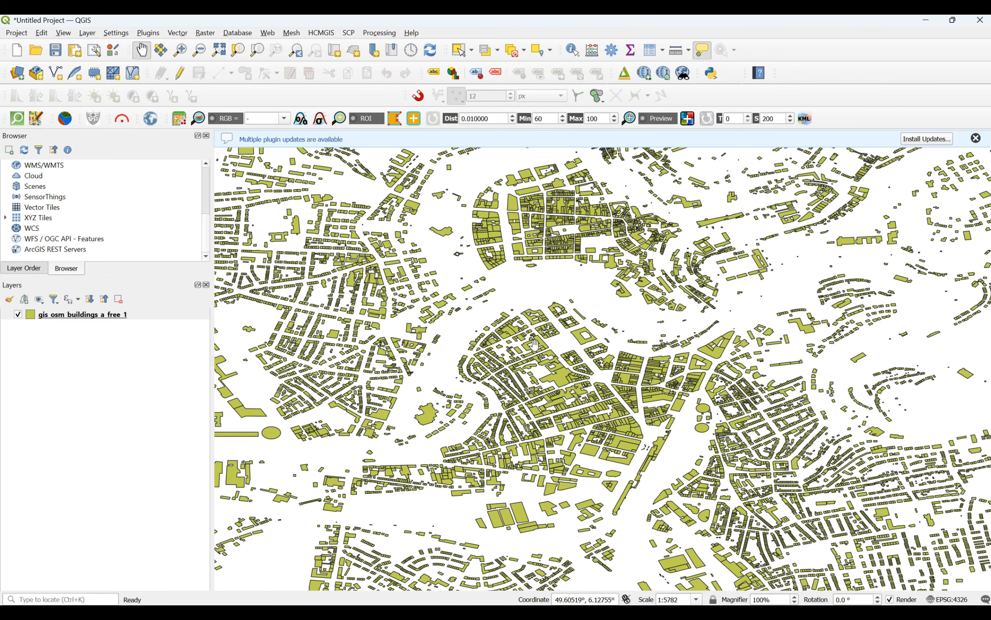
pyautogui.scroll(2, 534, 342)
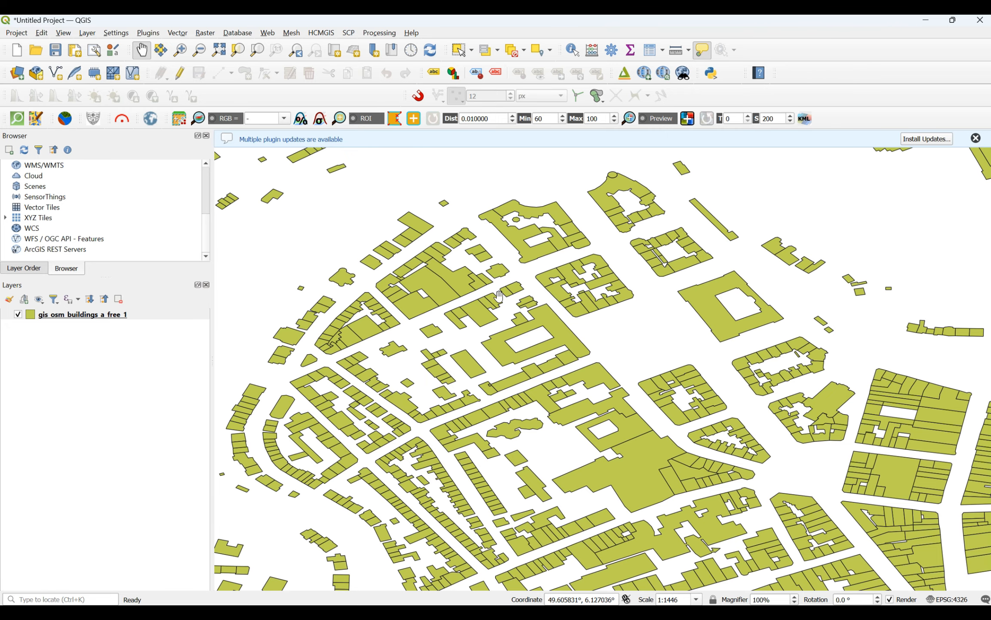
pyautogui.scroll(-3, 498, 297)
pyautogui.scroll(3, 547, 325)
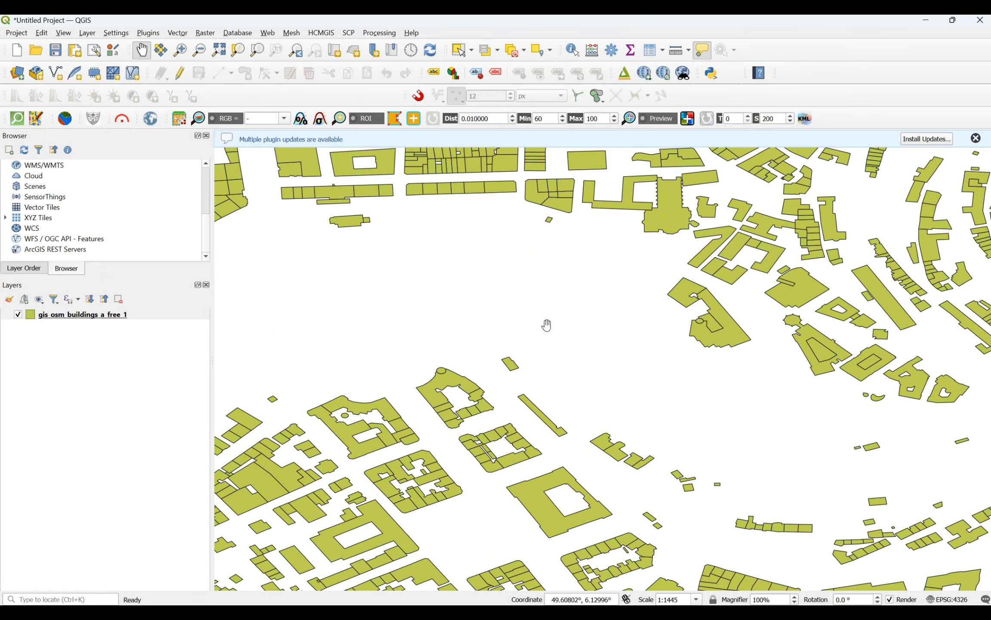
pyautogui.scroll(-2, 547, 325)
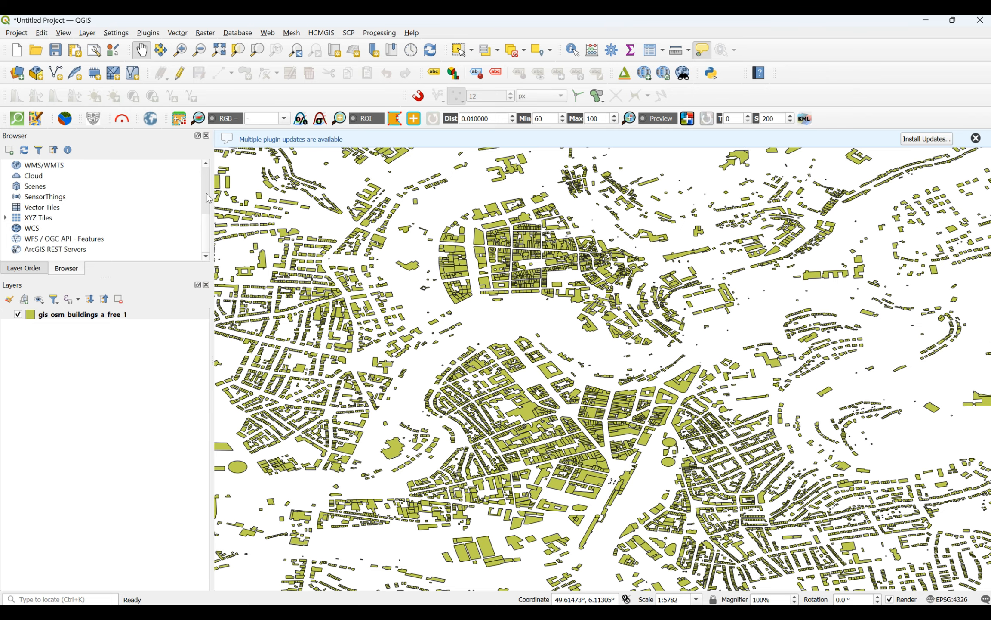
# Step: Add gis_osm_railways_free_1.shp from the same luxembourg-251018-free.shp folder as a second vector layer
pyautogui.click(17, 73)
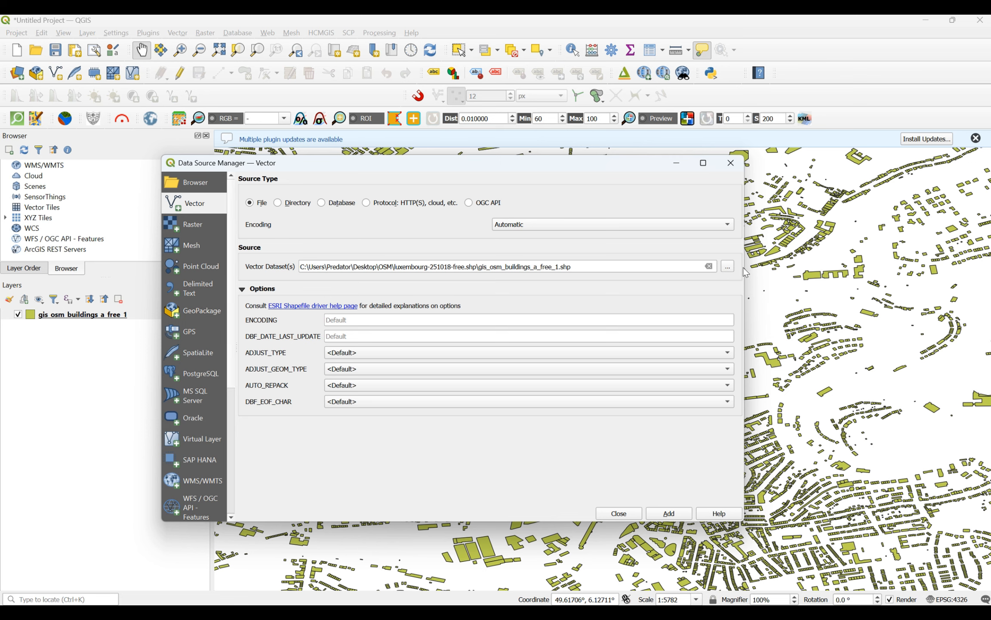
pyautogui.click(726, 268)
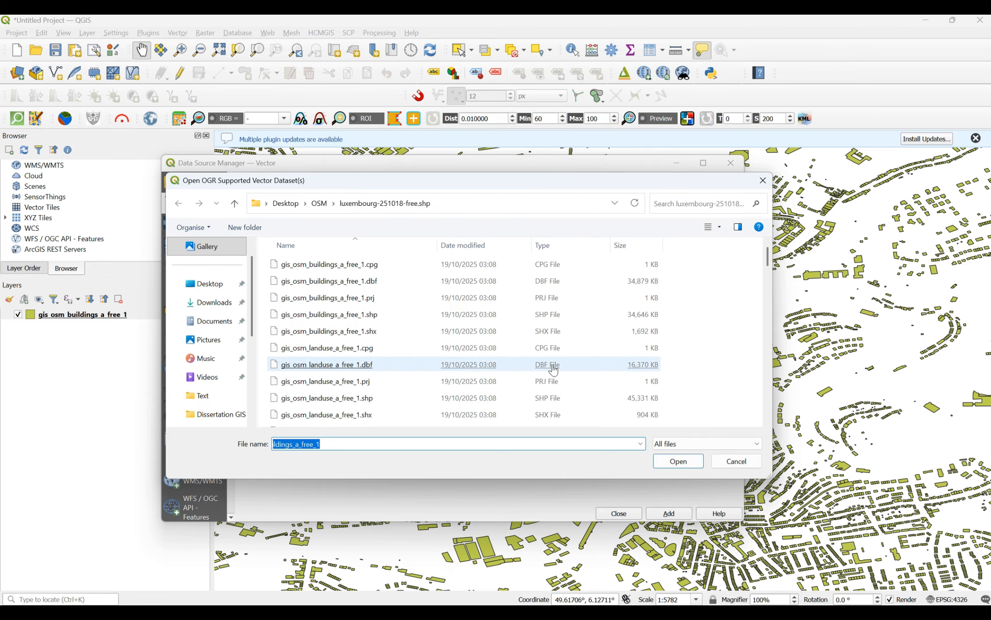
pyautogui.scroll(-1, 420, 387)
pyautogui.scroll(-6, 419, 387)
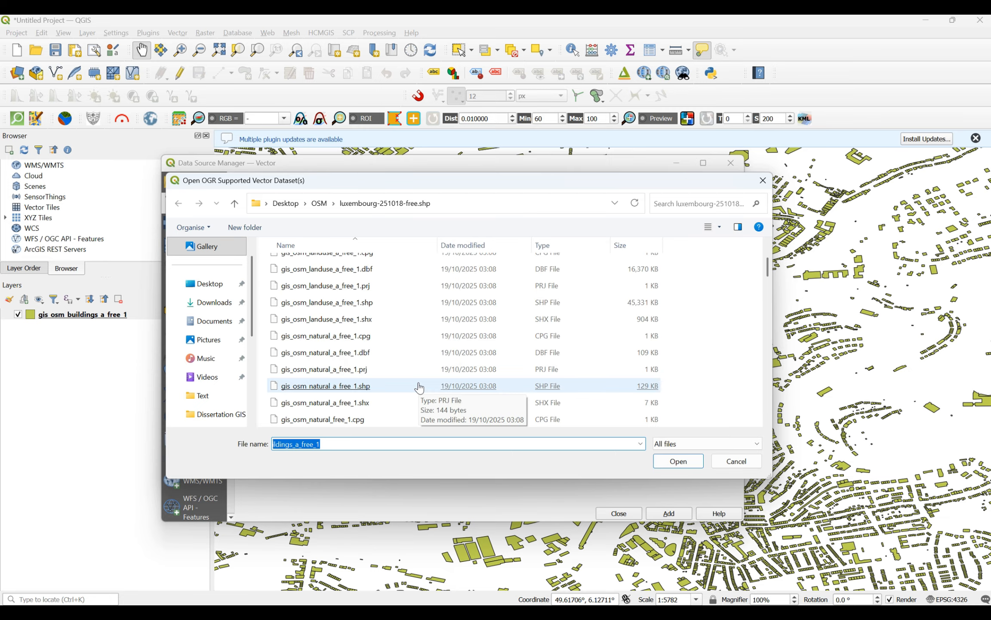
pyautogui.scroll(-8, 420, 388)
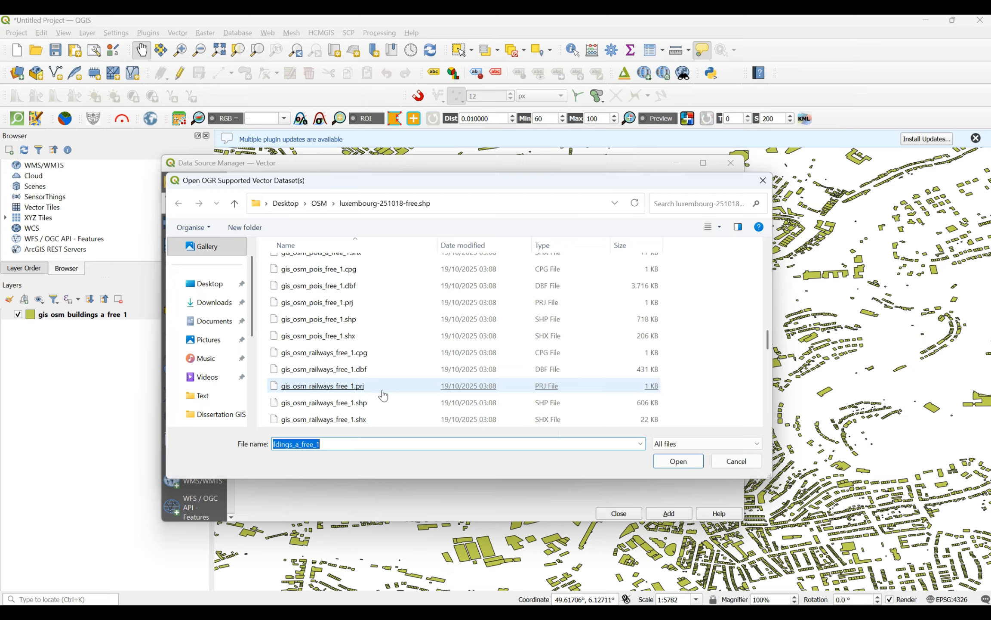
pyautogui.scroll(-2, 341, 325)
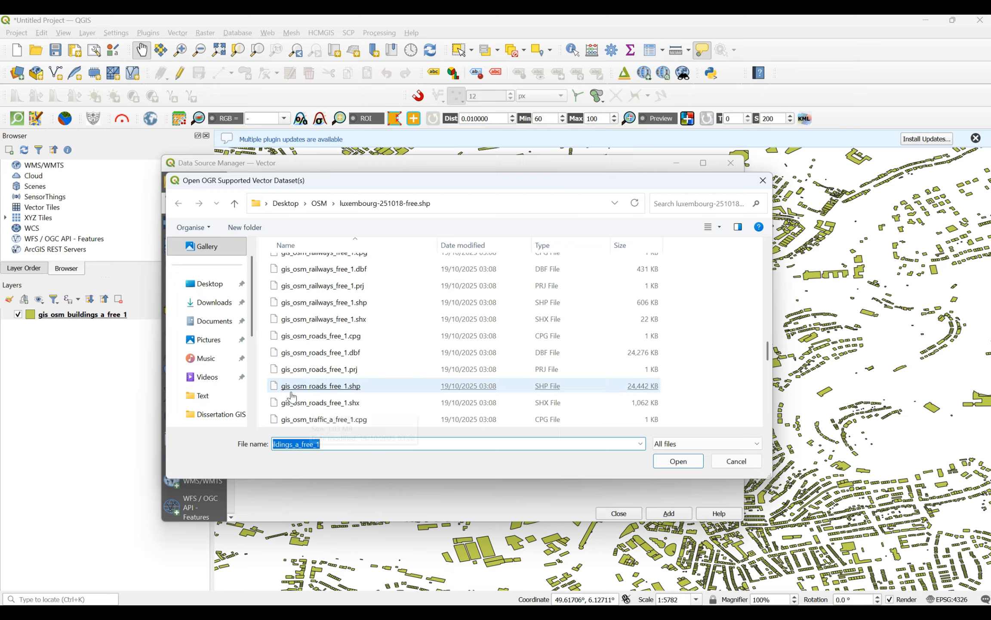
pyautogui.doubleClick(338, 303)
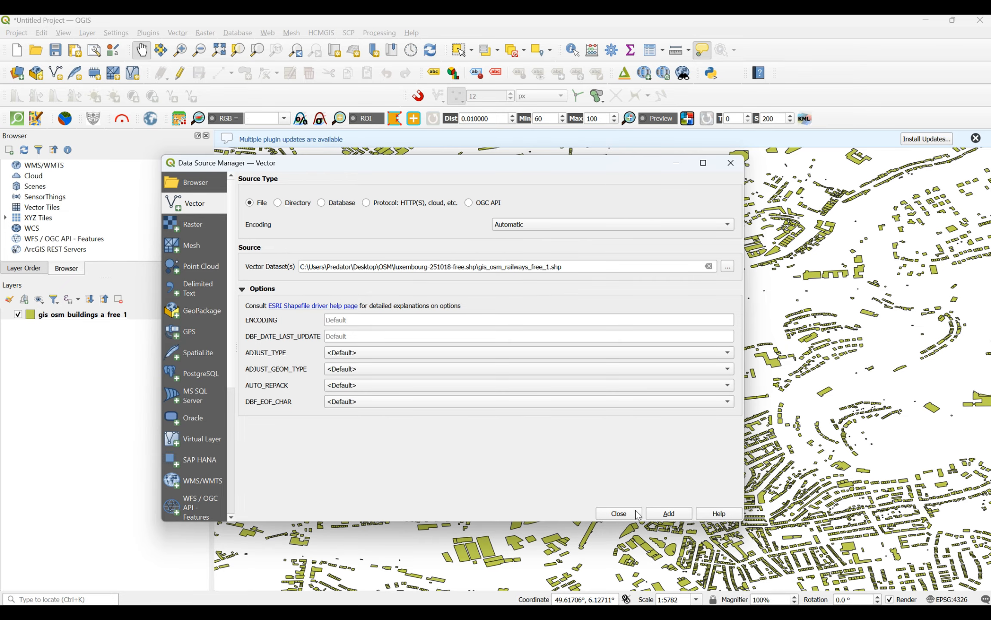
pyautogui.click(669, 516)
pyautogui.click(637, 514)
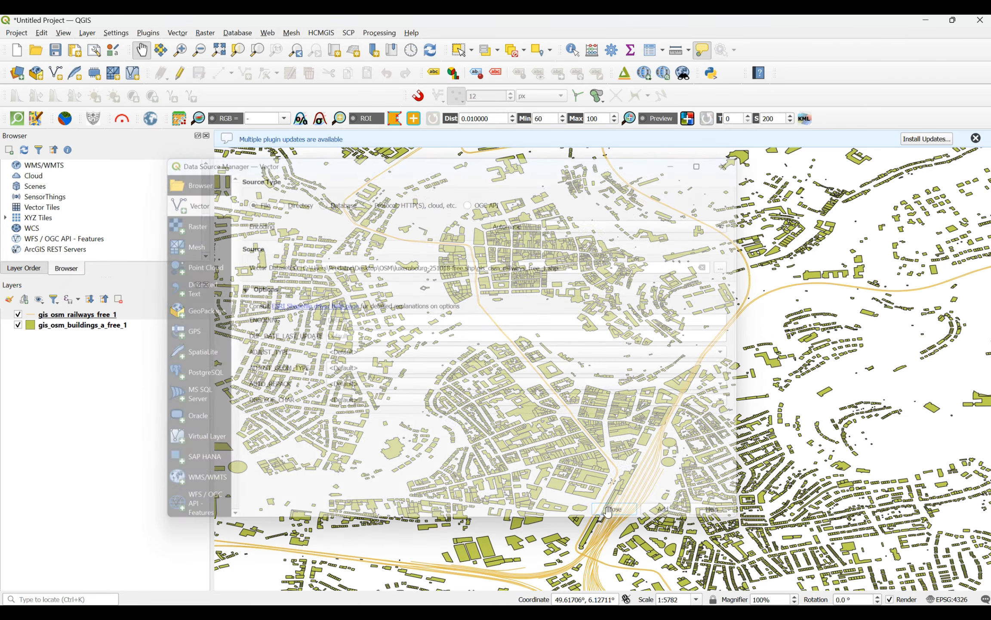
# Step: Set the simple line colour of the gis_osm_railways_free_1 layer to red and apply it
pyautogui.scroll(-3, 609, 333)
pyautogui.scroll(2, 609, 334)
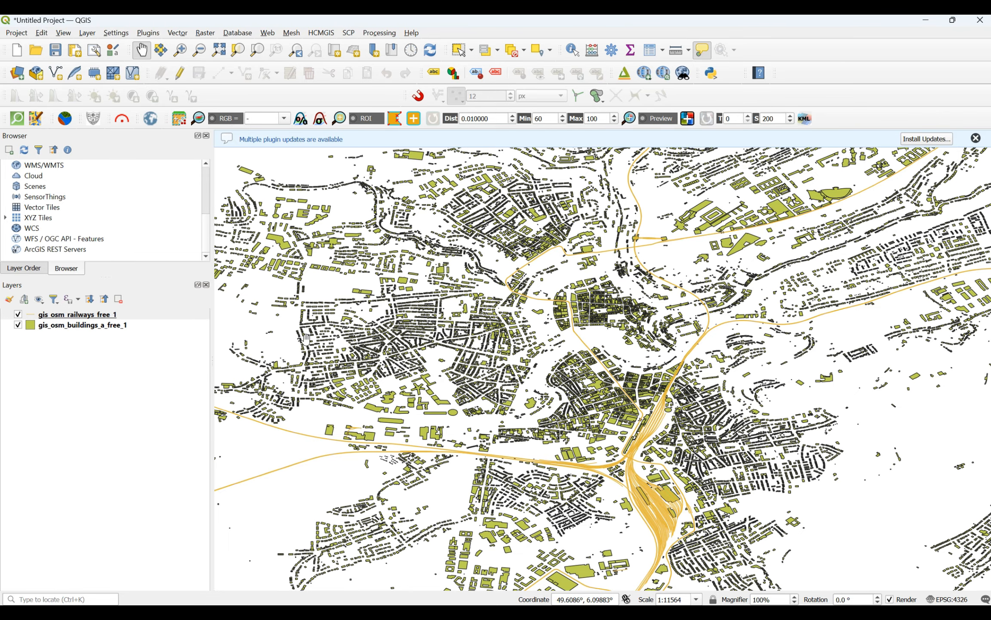
pyautogui.rightClick(48, 318)
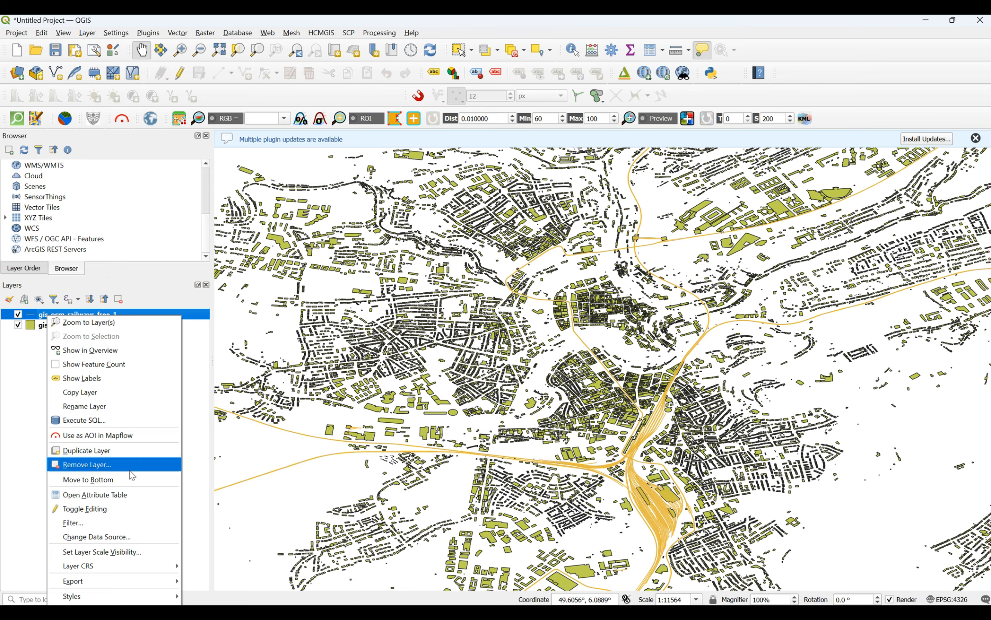
pyautogui.click(305, 511)
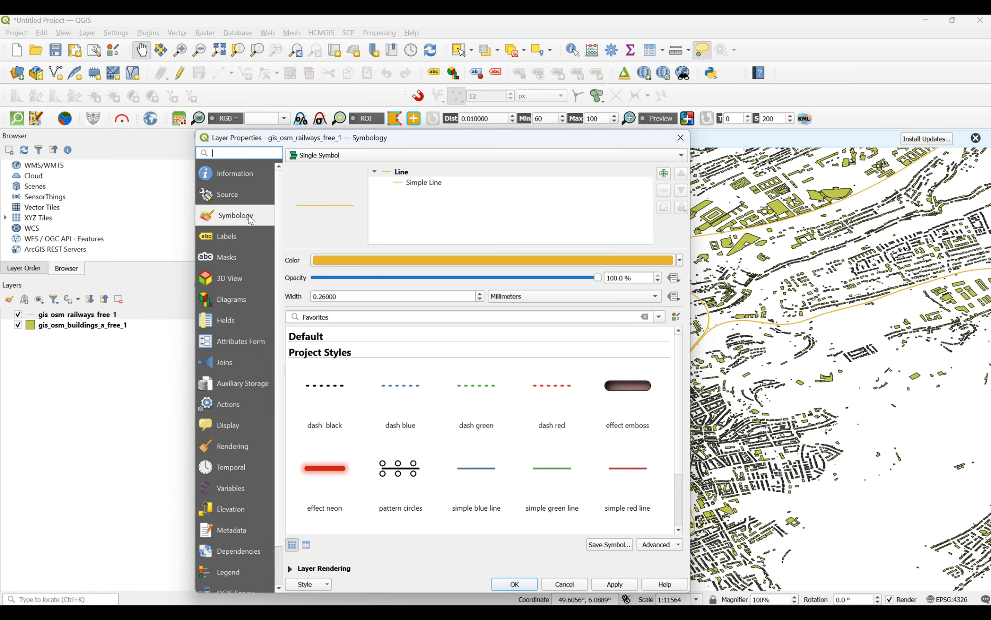
pyautogui.click(409, 185)
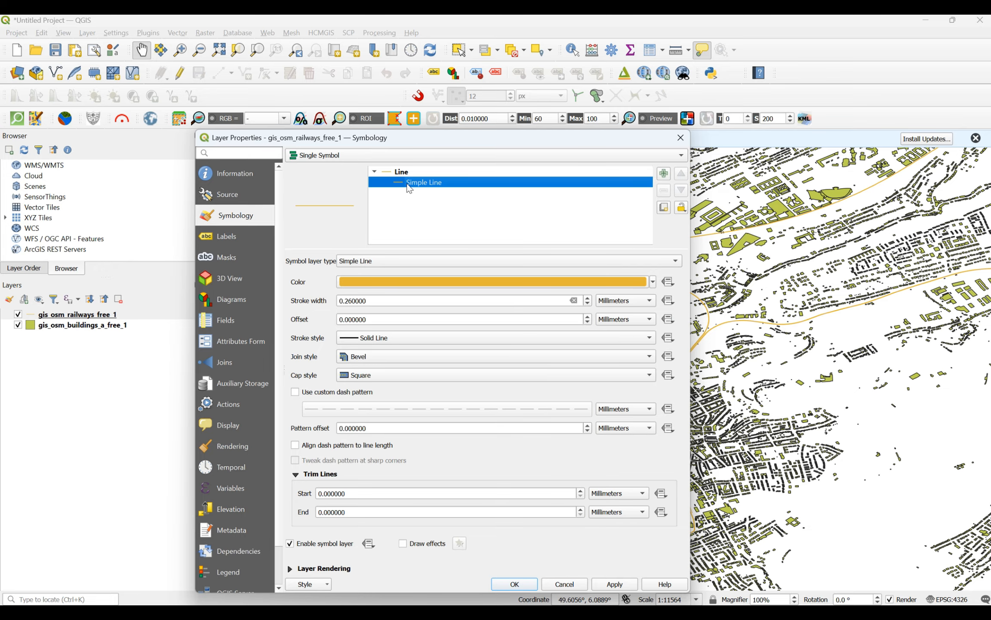
pyautogui.click(653, 282)
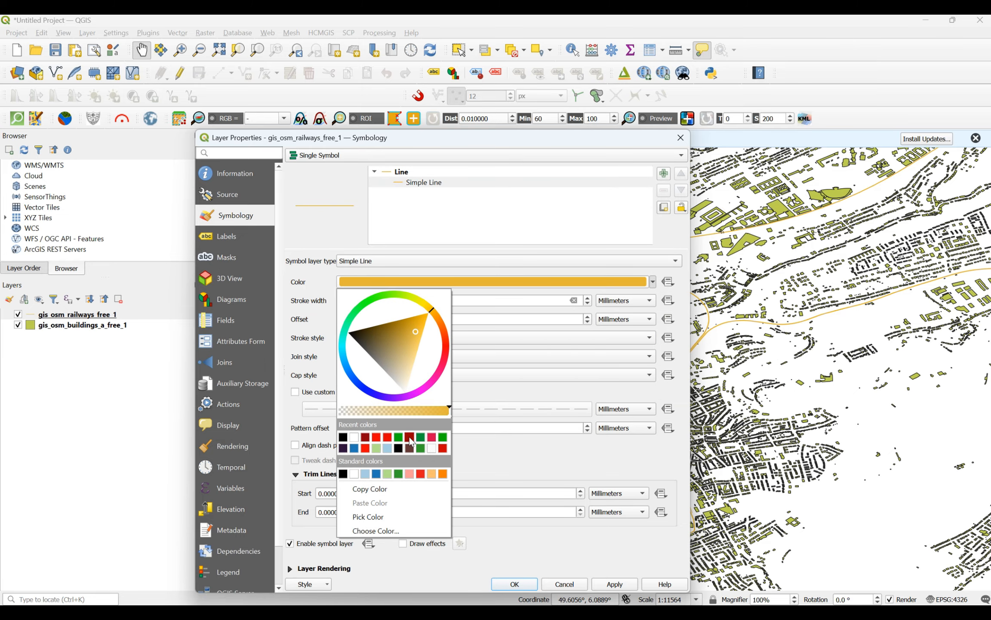
pyautogui.click(387, 437)
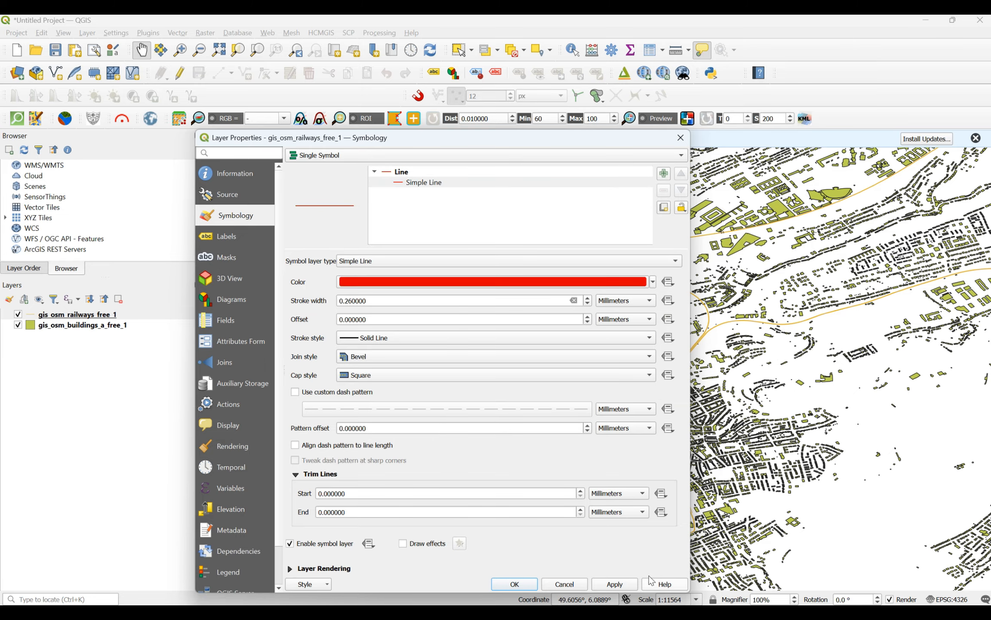
pyautogui.click(624, 585)
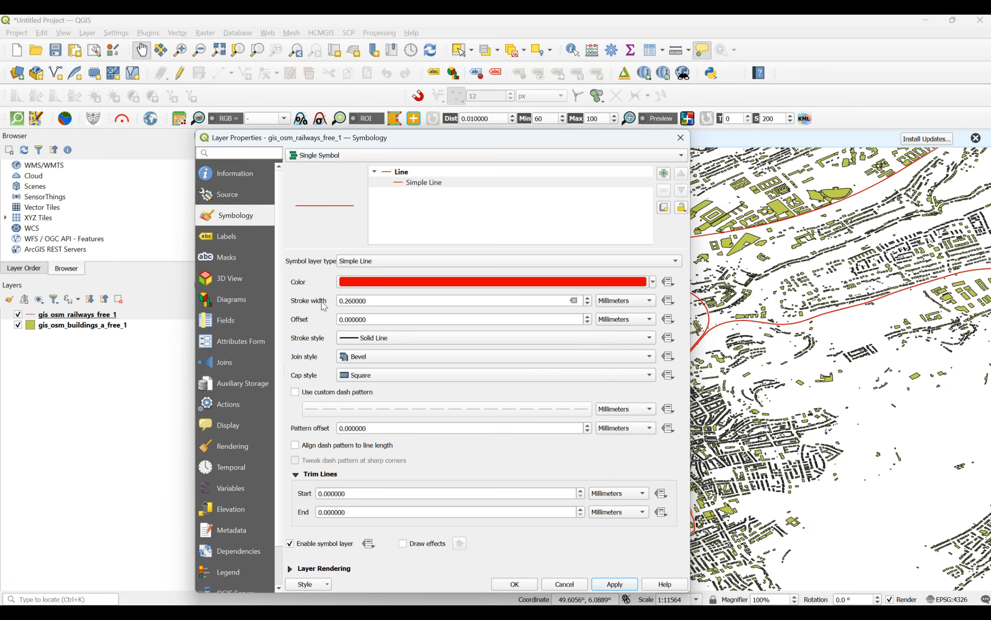
# Step: Set the railway line's stroke width to 1.06 mm, apply it, and close the layer properties
pyautogui.click(588, 298)
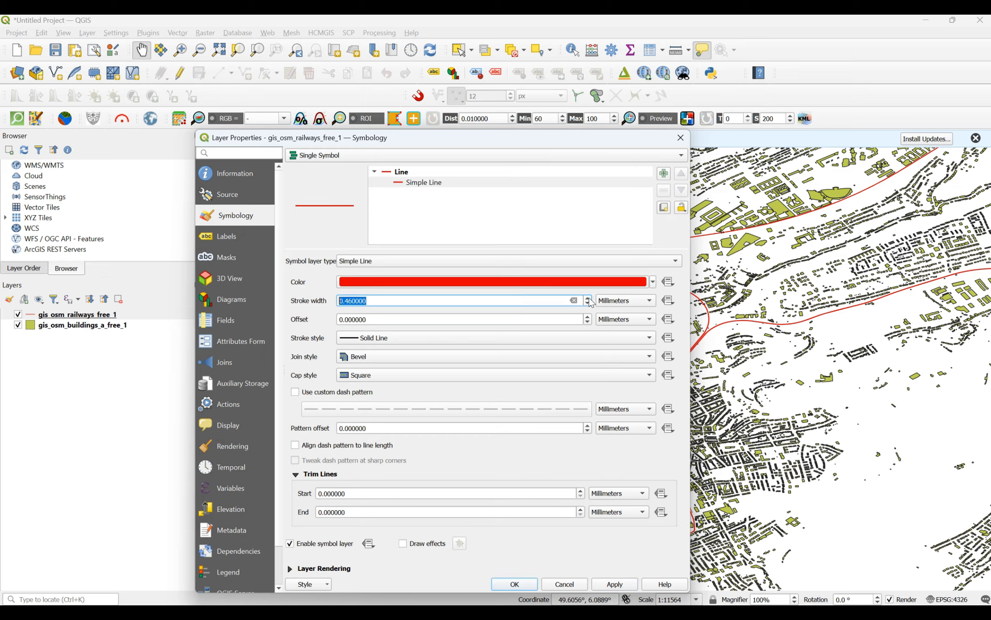
pyautogui.click(589, 299)
pyautogui.click(588, 298)
pyautogui.click(589, 299)
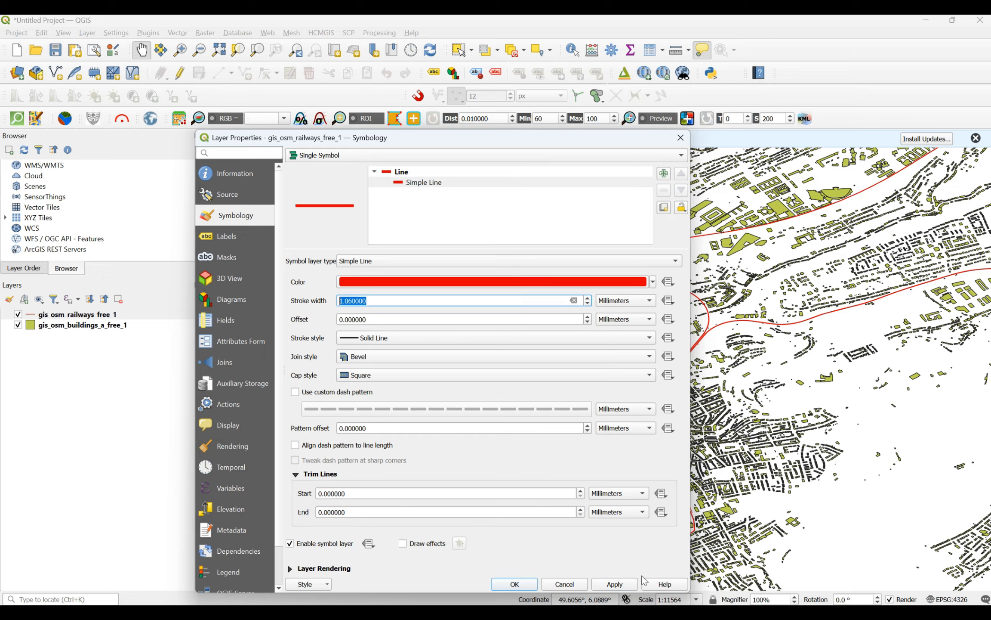
pyautogui.click(615, 584)
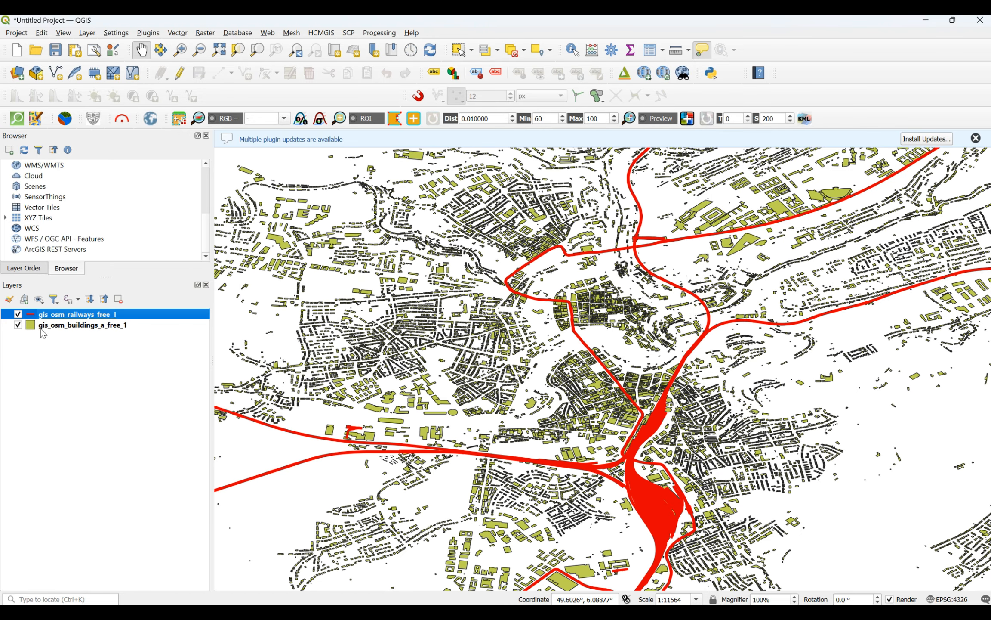
# Step: Set the simple fill colour of the gis_osm_buildings_a_free_1 layer to dark green and confirm the style
pyautogui.rightClick(62, 326)
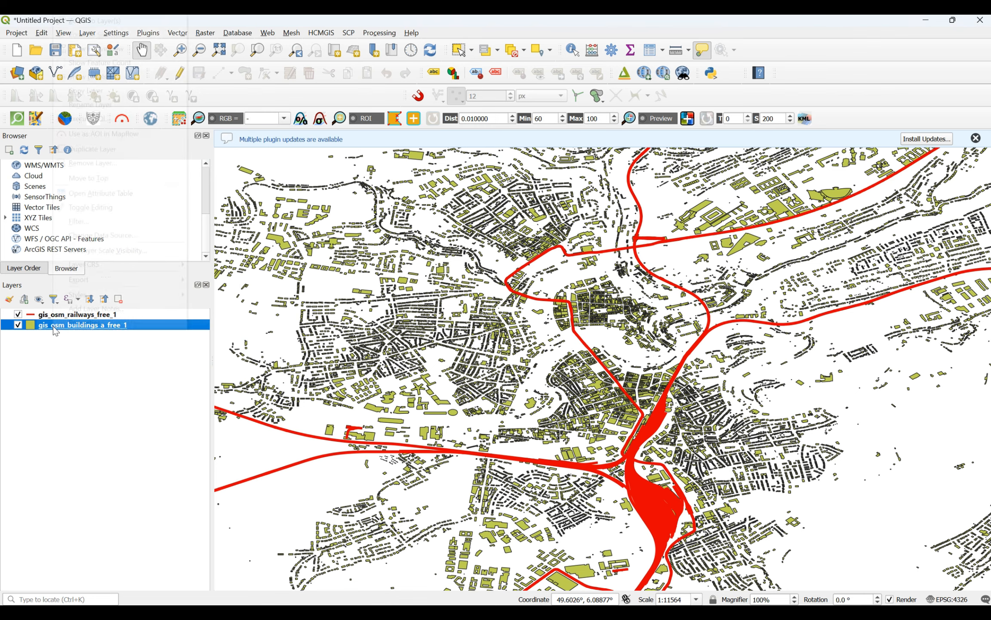
pyautogui.click(63, 327)
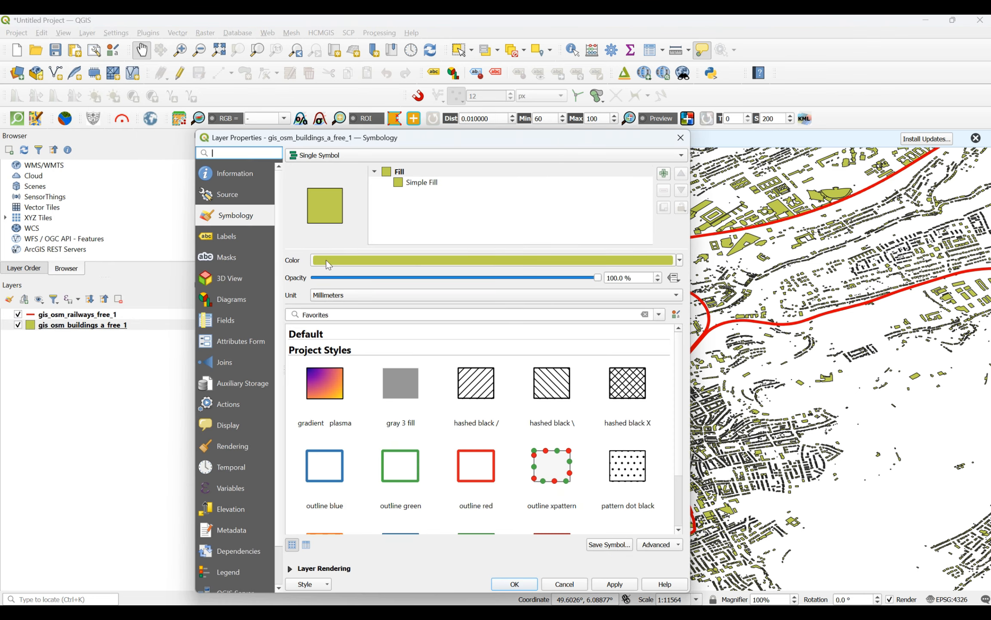
pyautogui.click(421, 182)
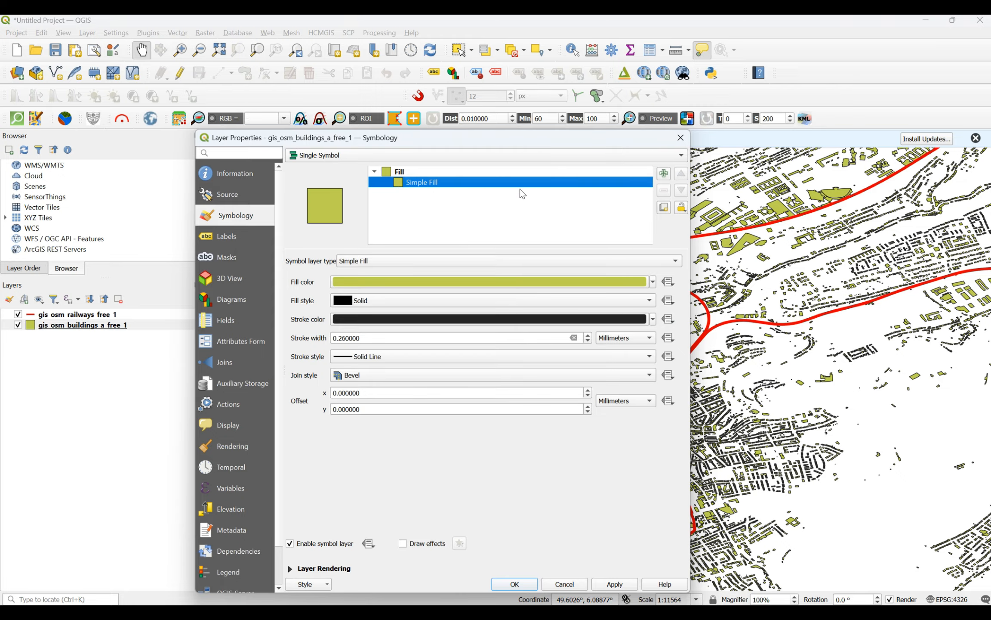
pyautogui.click(653, 282)
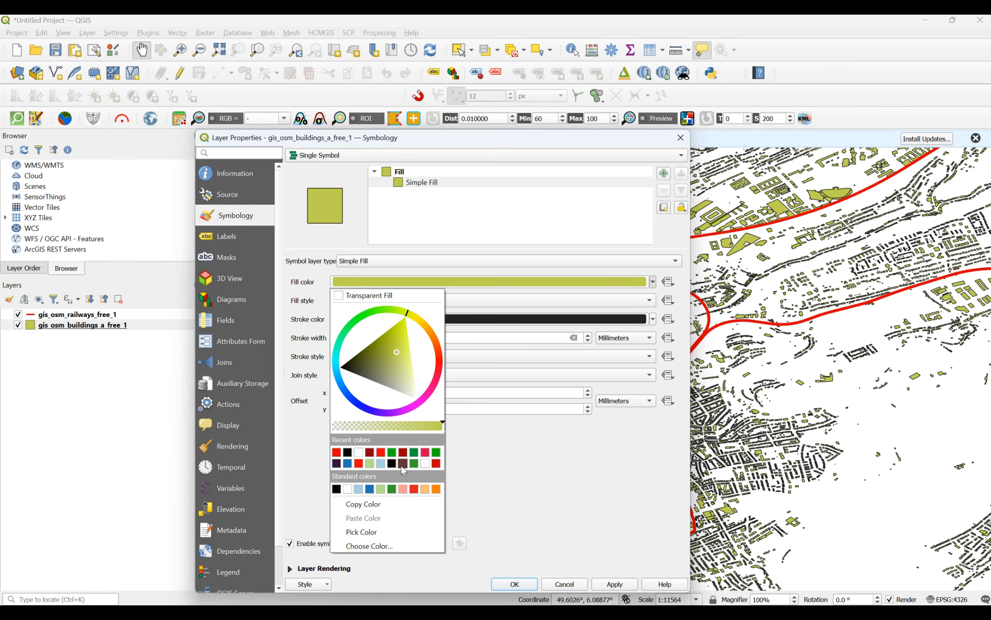
pyautogui.click(415, 452)
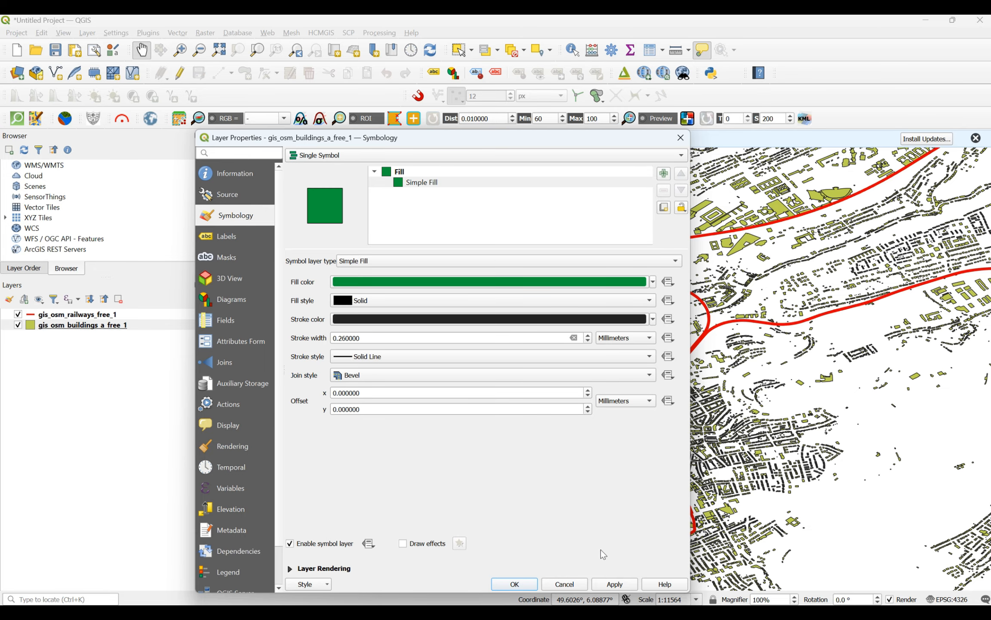
pyautogui.click(617, 584)
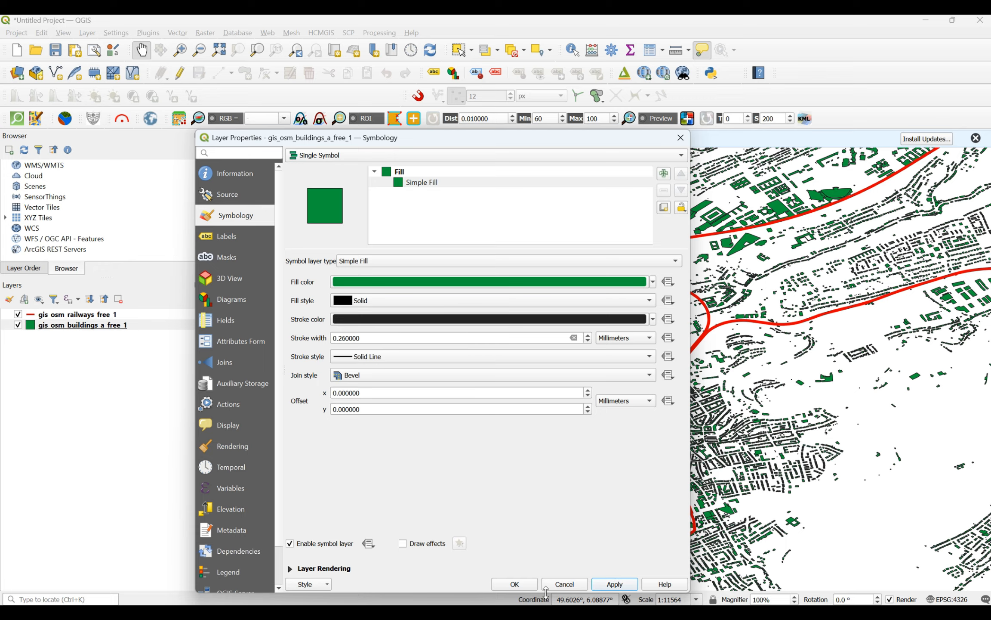
pyautogui.click(518, 588)
# Step: Inspect the restyled buildings and railways up close around the city's main rail junction
pyautogui.scroll(-2, 614, 416)
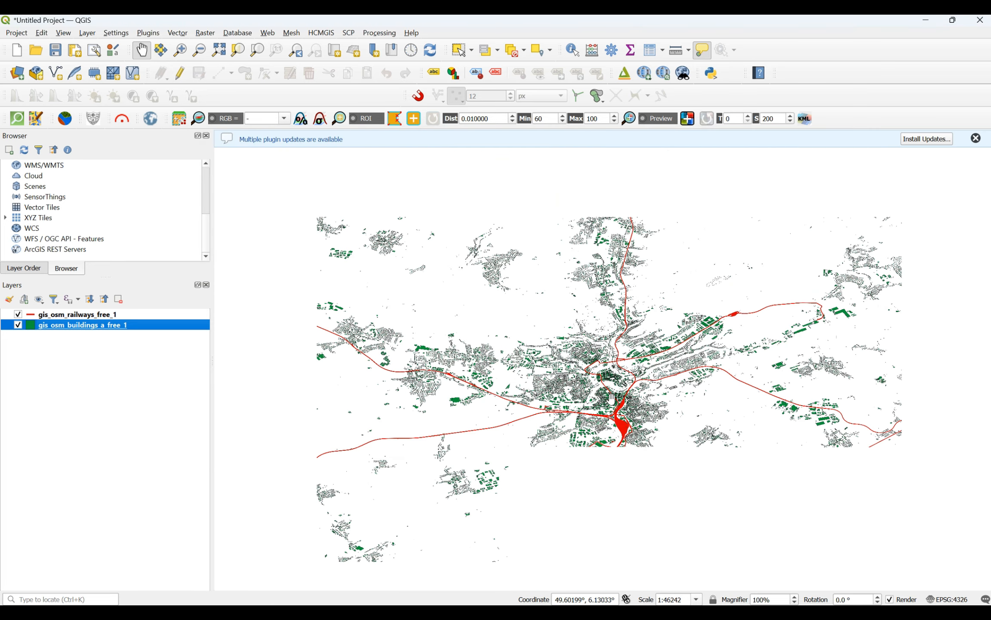
pyautogui.scroll(3, 614, 416)
pyautogui.scroll(2, 620, 438)
pyautogui.scroll(-2, 635, 409)
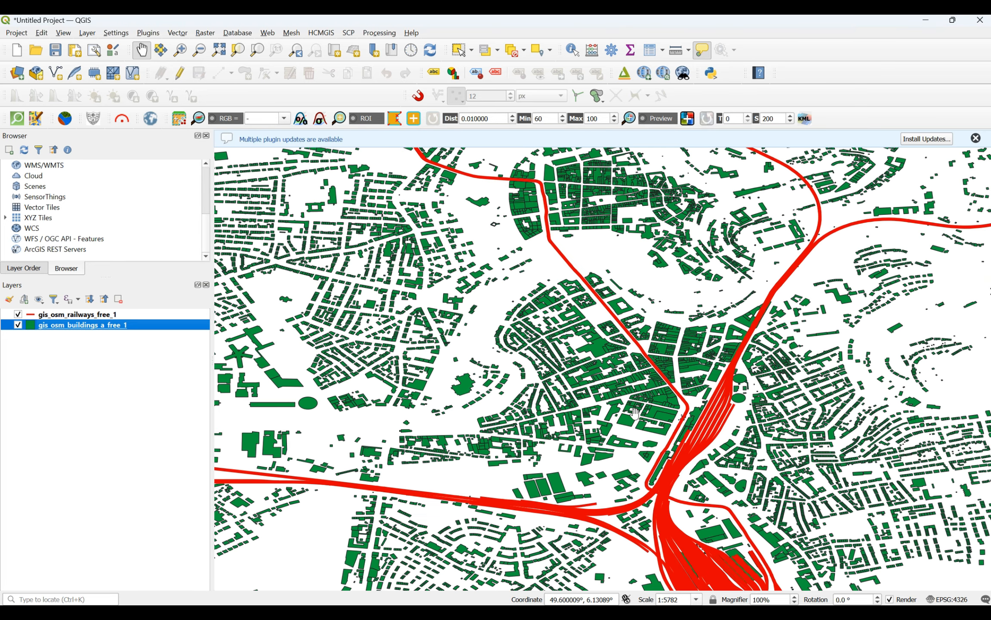
pyautogui.scroll(1, 636, 409)
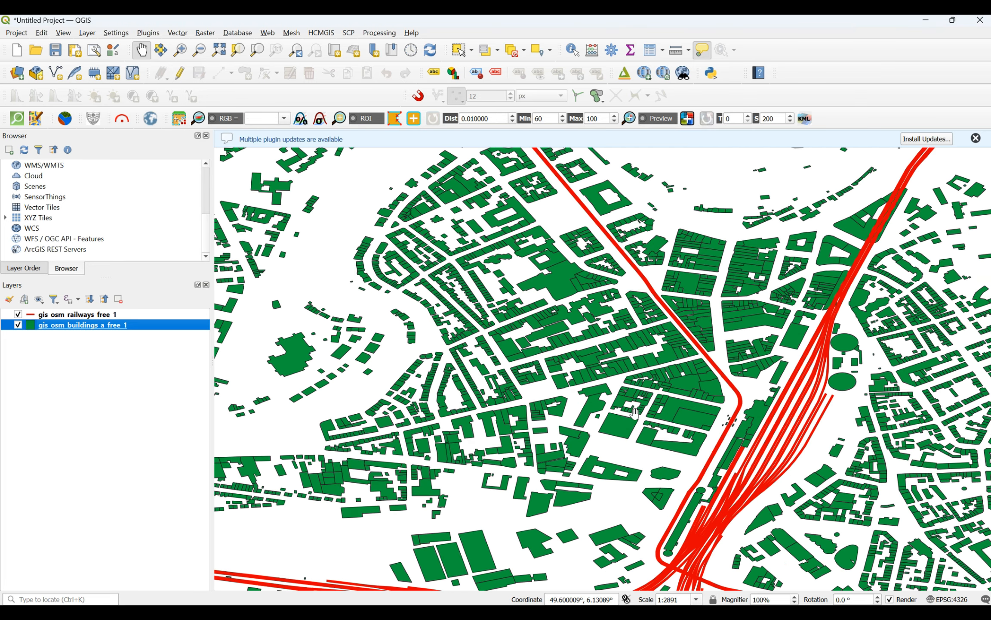
# Step: Review the name and type values in the buildings layer's attribute table, select the record in row 5, and close the table
pyautogui.rightClick(58, 332)
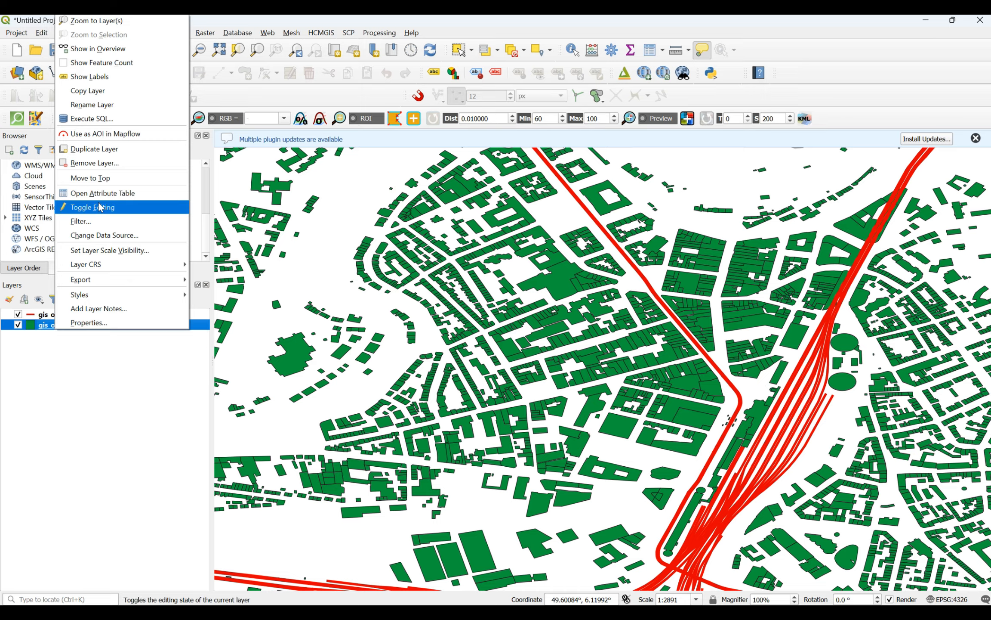
pyautogui.click(129, 193)
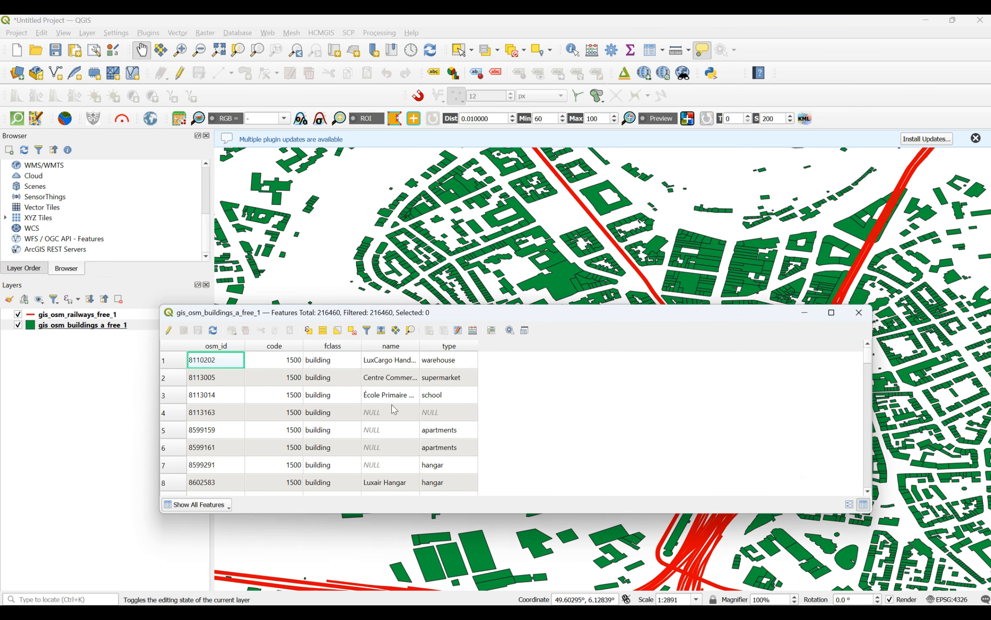
pyautogui.scroll(-1, 439, 402)
pyautogui.scroll(1, 437, 398)
pyautogui.scroll(-1, 450, 398)
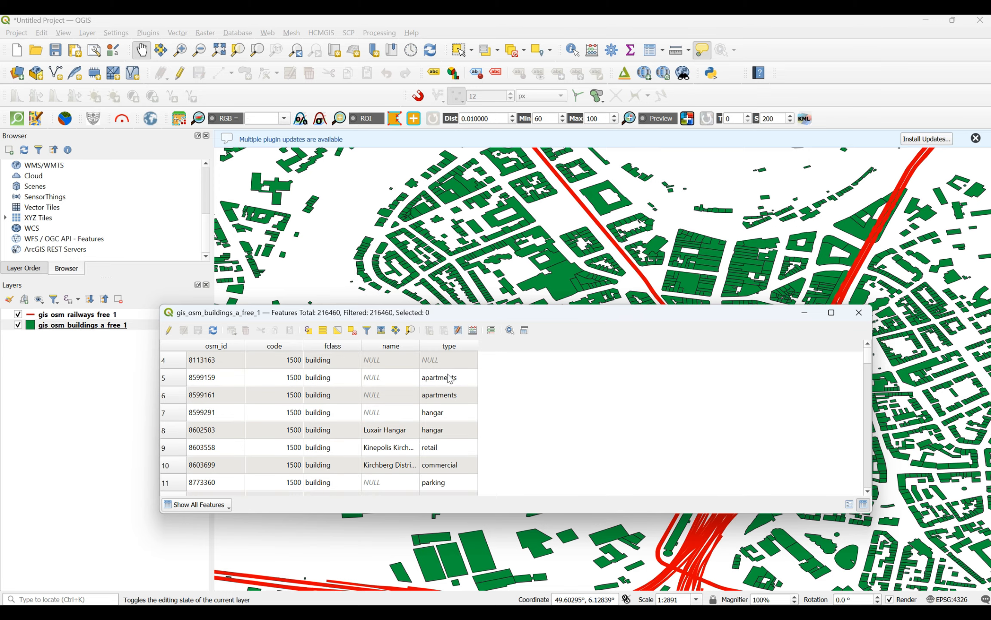
pyautogui.scroll(-1, 454, 402)
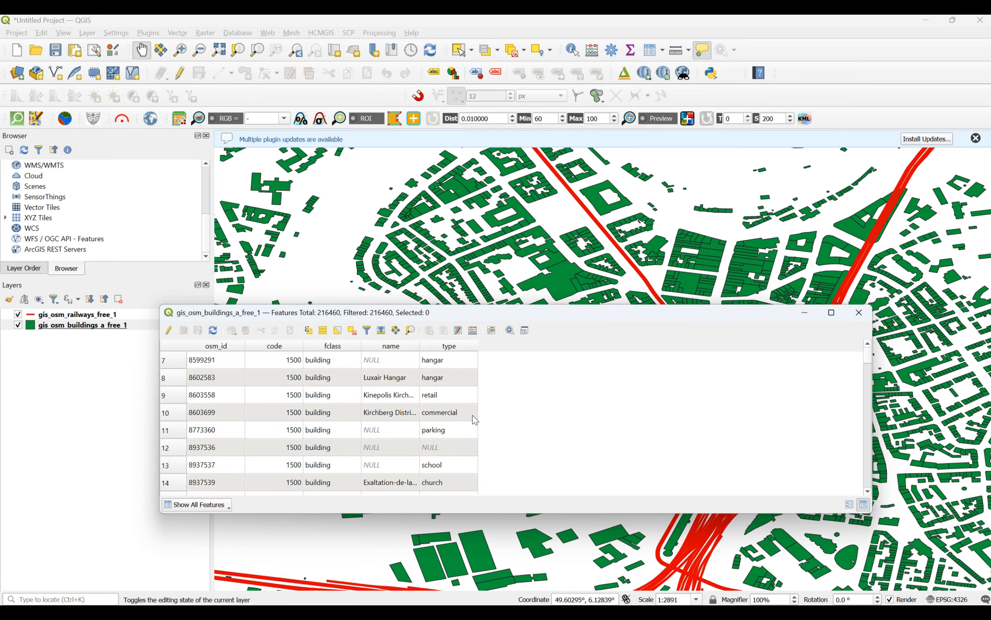
pyautogui.scroll(-2, 473, 415)
pyautogui.scroll(-6, 474, 420)
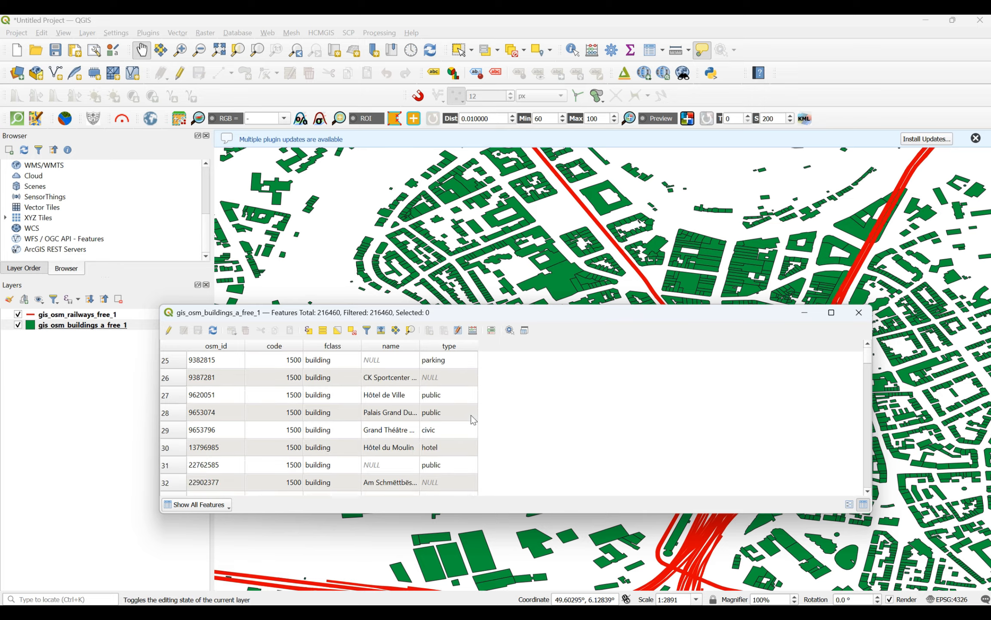
pyautogui.scroll(-1, 473, 420)
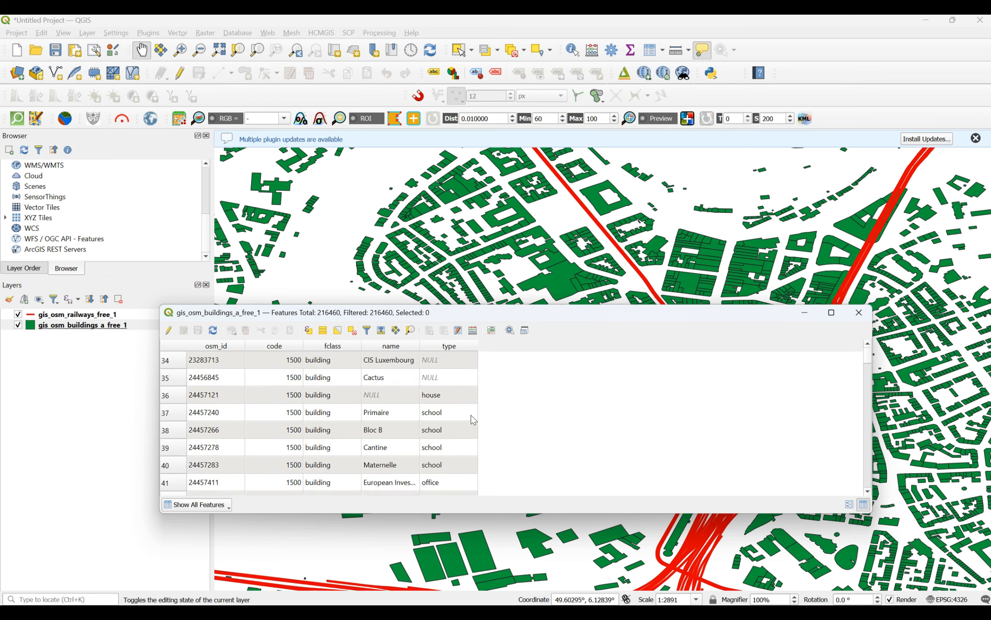
pyautogui.scroll(-13, 473, 419)
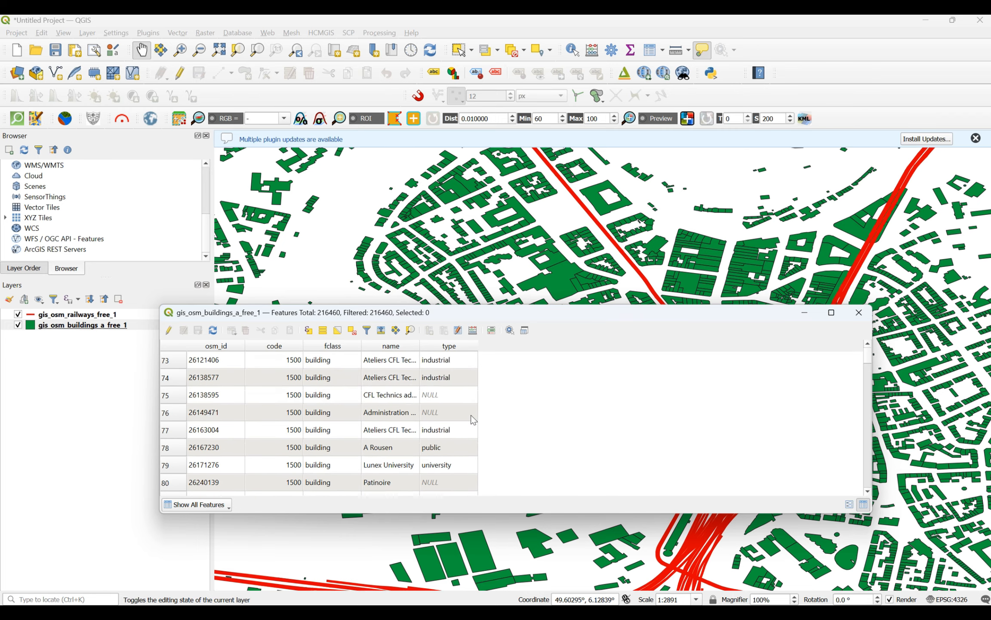
pyautogui.scroll(20, 473, 420)
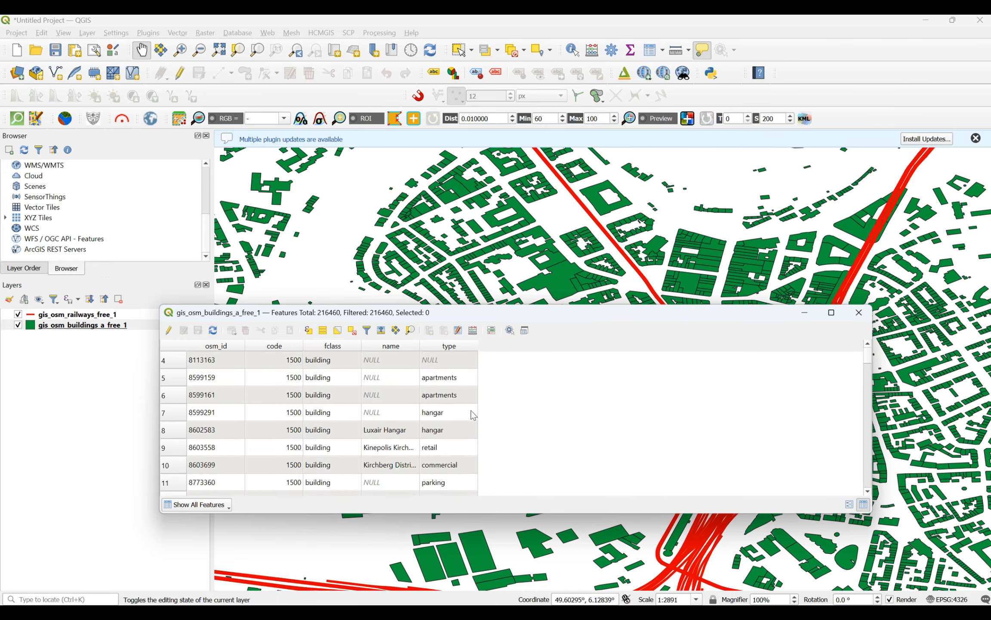
pyautogui.click(172, 379)
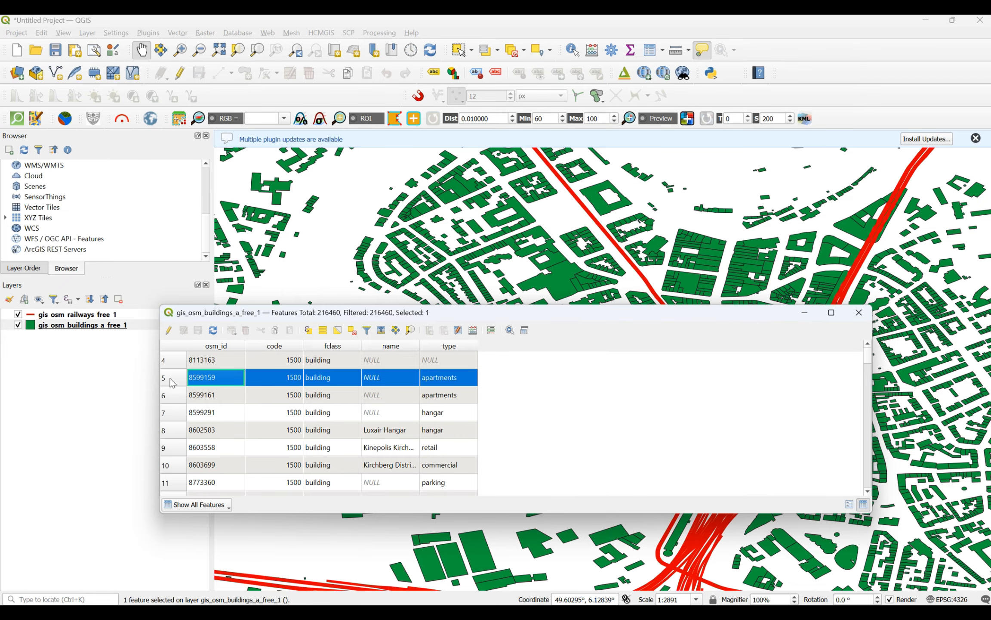
pyautogui.click(858, 313)
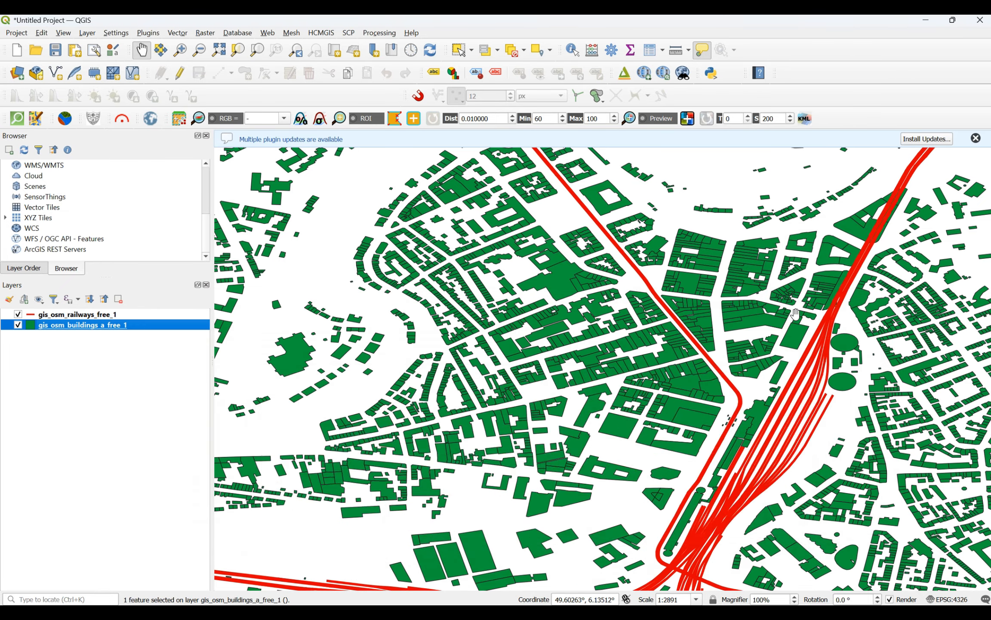
# Step: Examine the overall extent of the railways and buildings across Luxembourg and around the capital
pyautogui.scroll(-4, 657, 328)
pyautogui.scroll(-3, 685, 307)
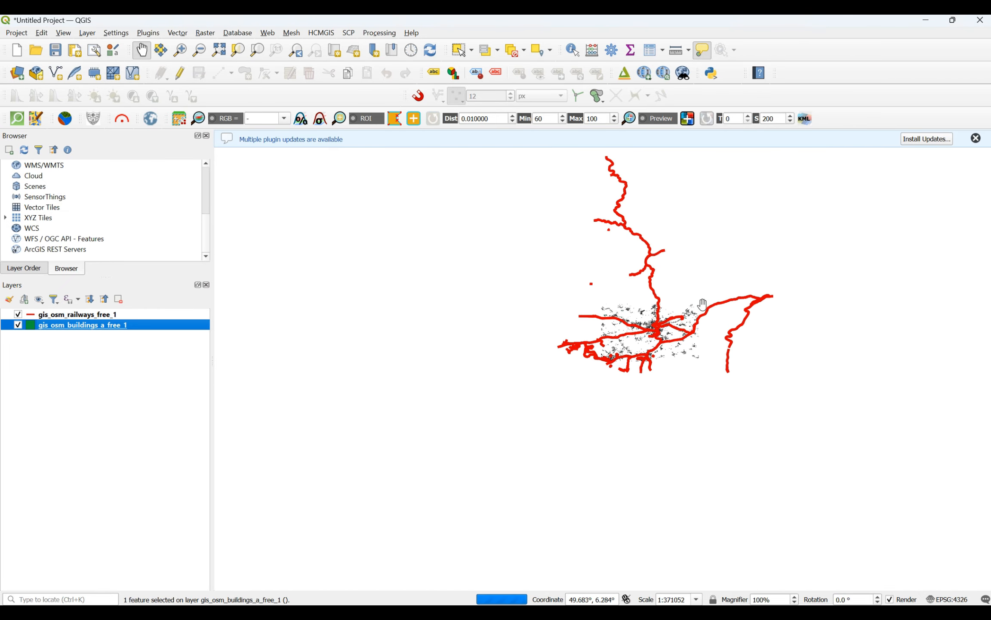
pyautogui.scroll(3, 705, 282)
pyautogui.scroll(-2, 676, 289)
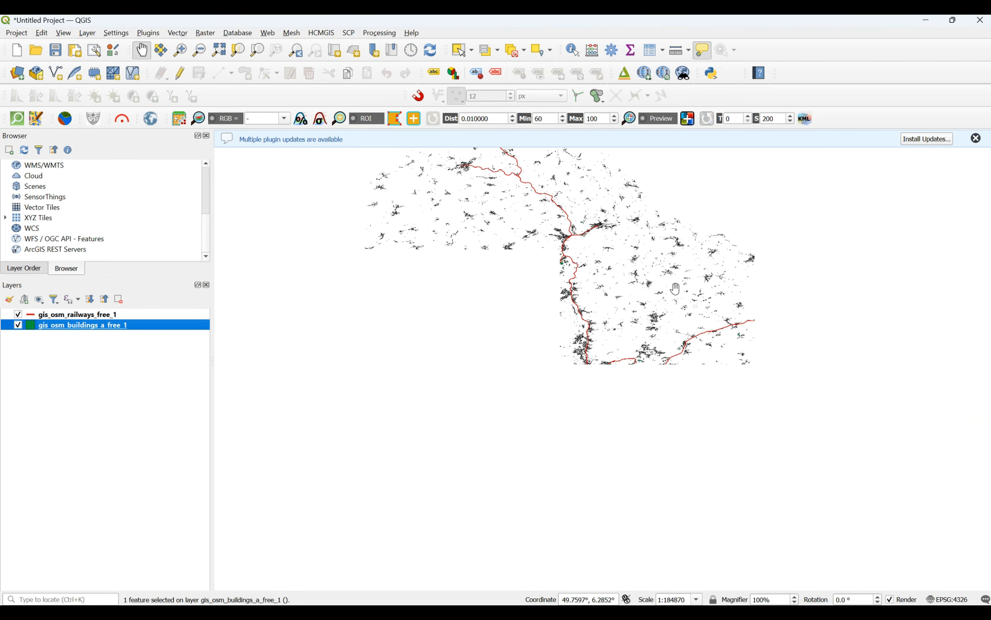
pyautogui.scroll(2, 619, 363)
pyautogui.scroll(1, 602, 366)
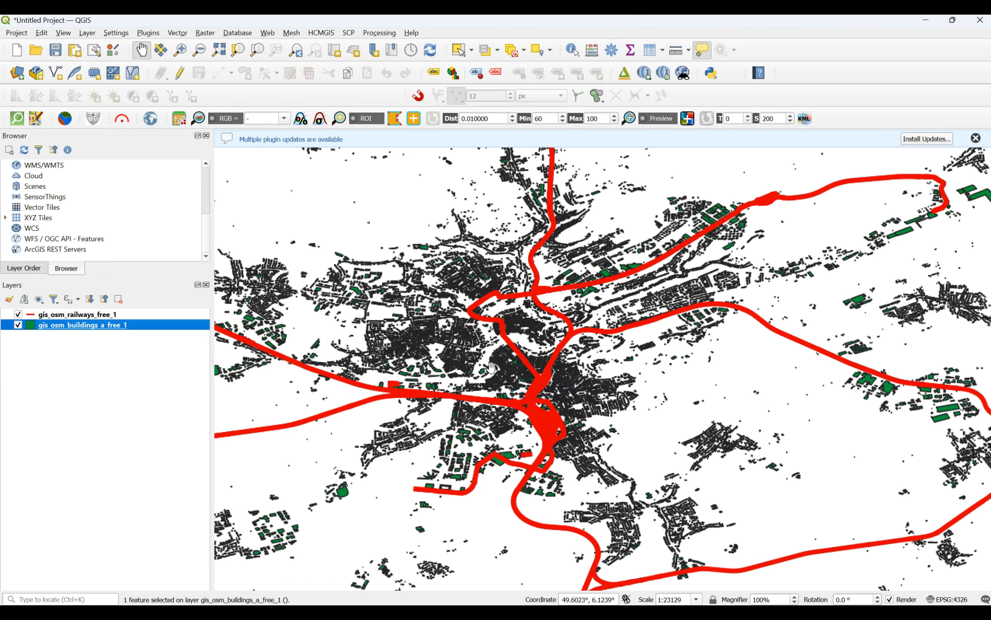
pyautogui.rightClick(55, 326)
pyautogui.click(80, 326)
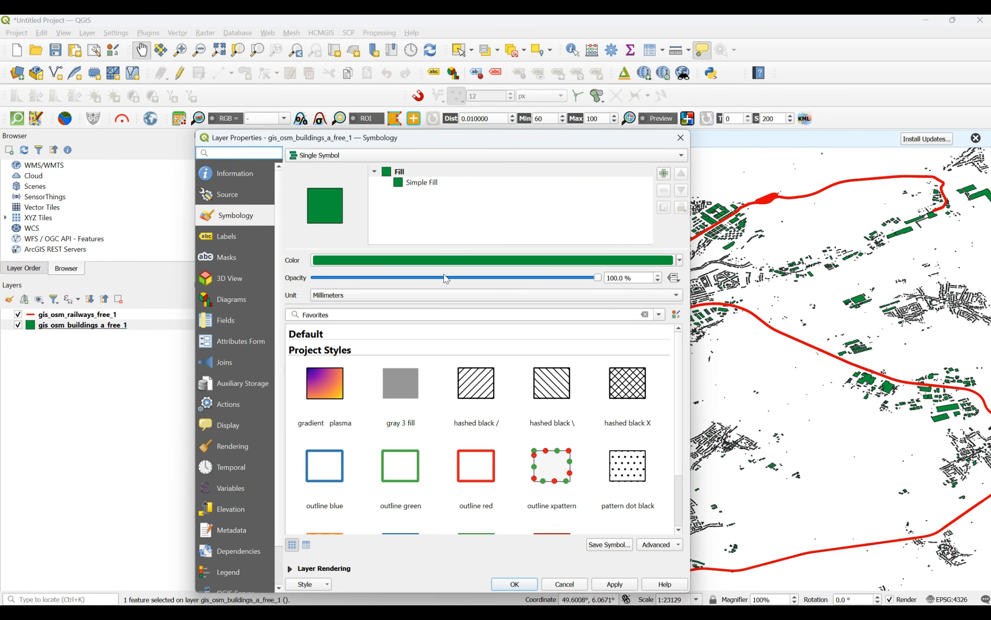
pyautogui.click(681, 138)
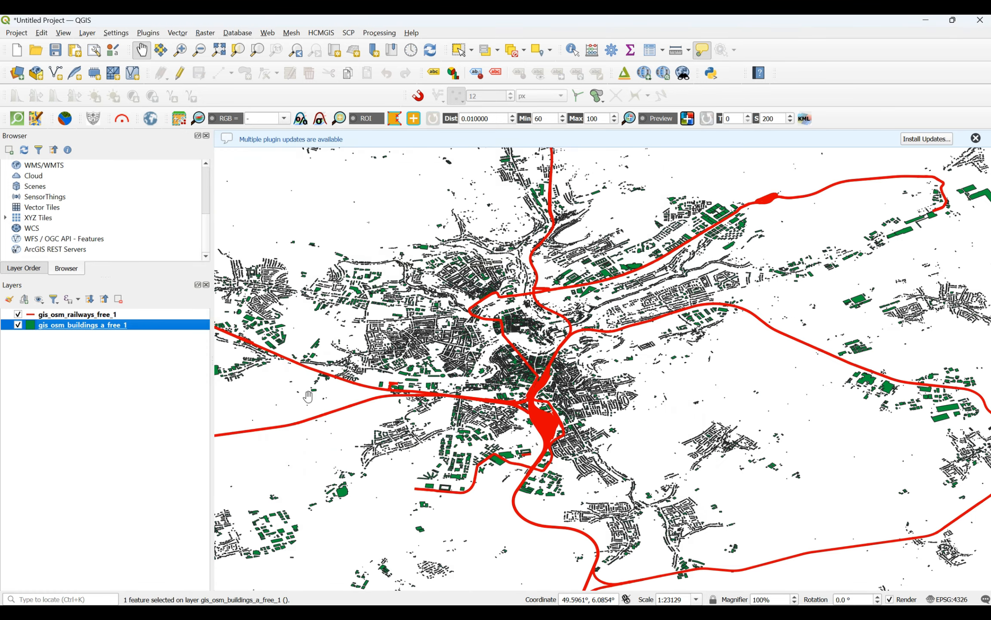
# Step: View the attribute table of the gis_osm_buildings_a_free_1 layer once more and close it
pyautogui.rightClick(133, 334)
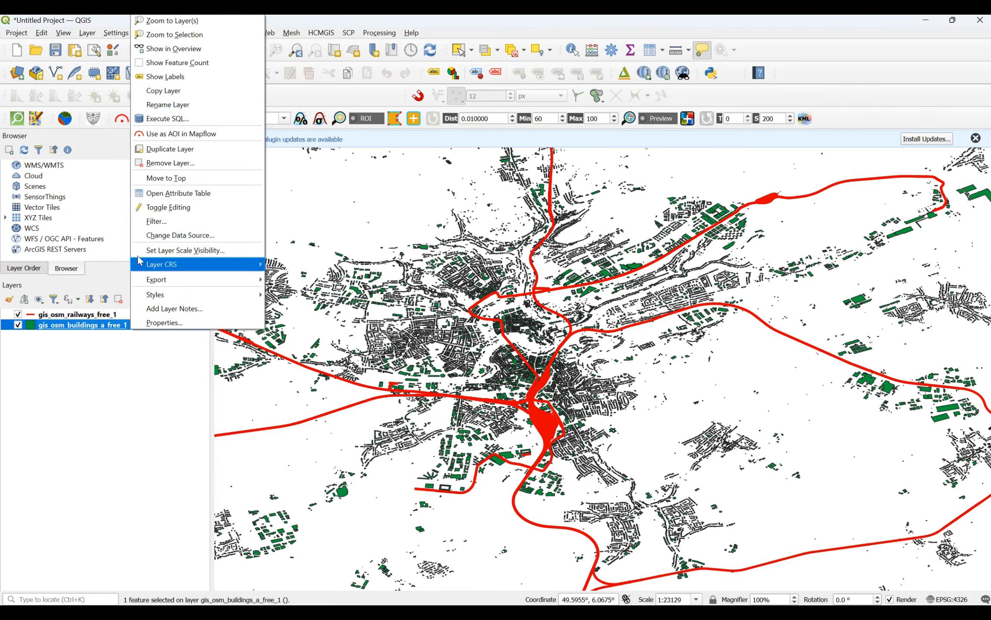
pyautogui.click(181, 192)
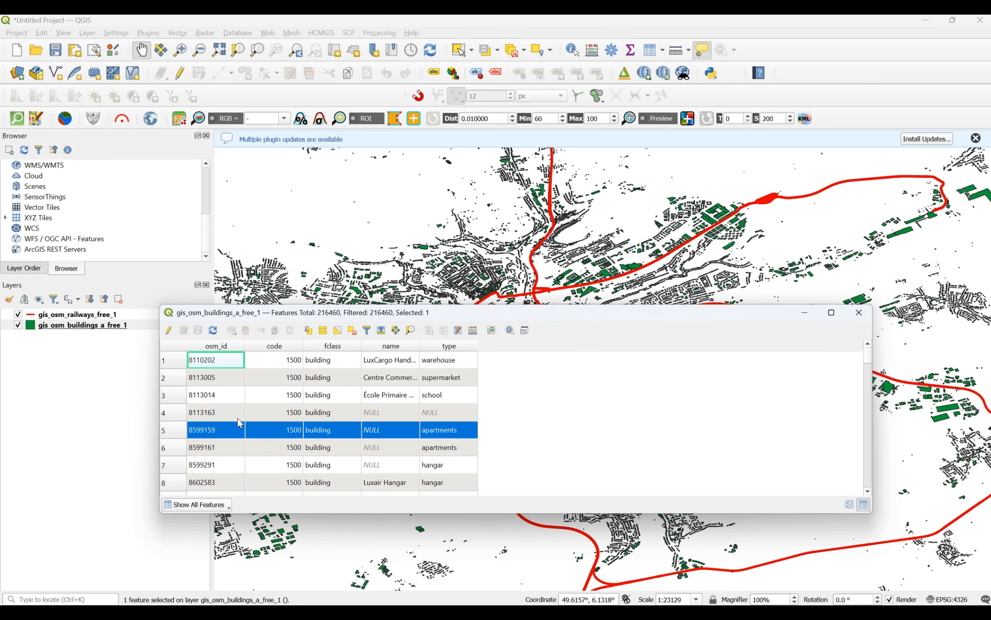
pyautogui.click(862, 314)
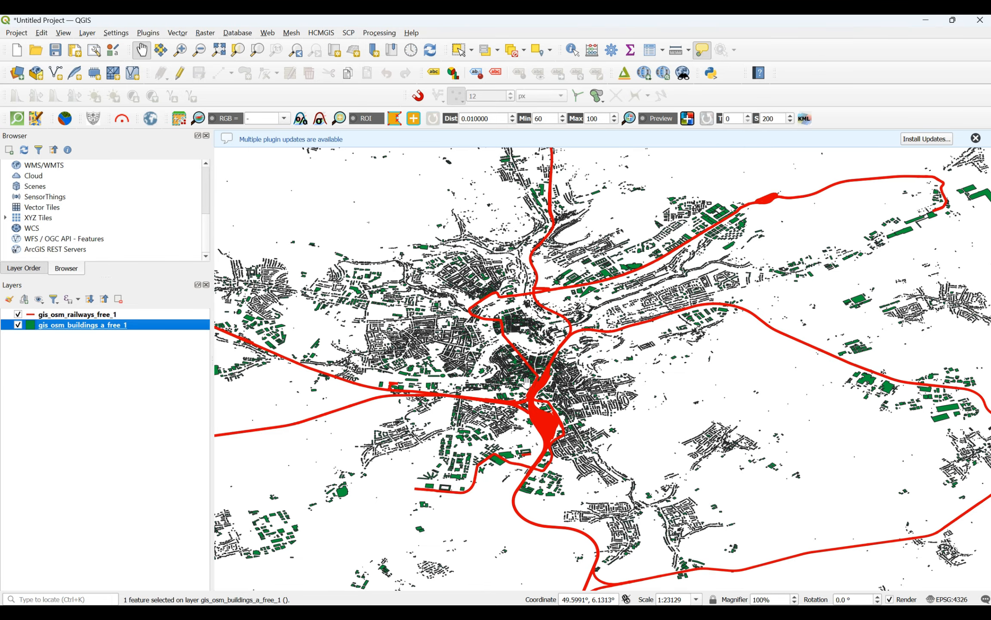
# Step: Review the fclass, name, bridge and tunnel values in the gis_osm_railways_free_1 layer's attribute table, and close the table
pyautogui.moveTo(526, 382)
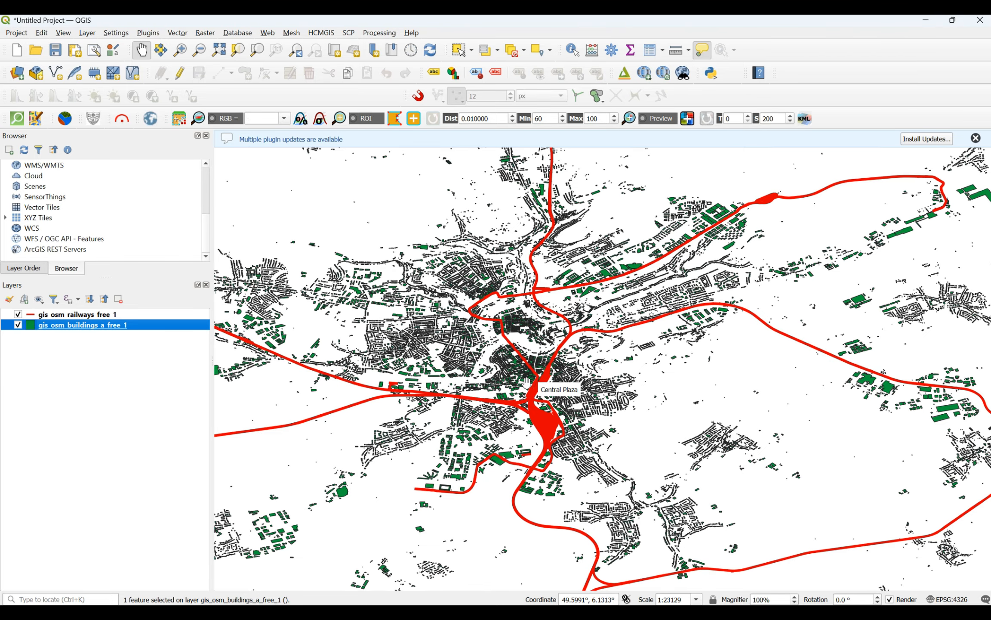
pyautogui.rightClick(94, 318)
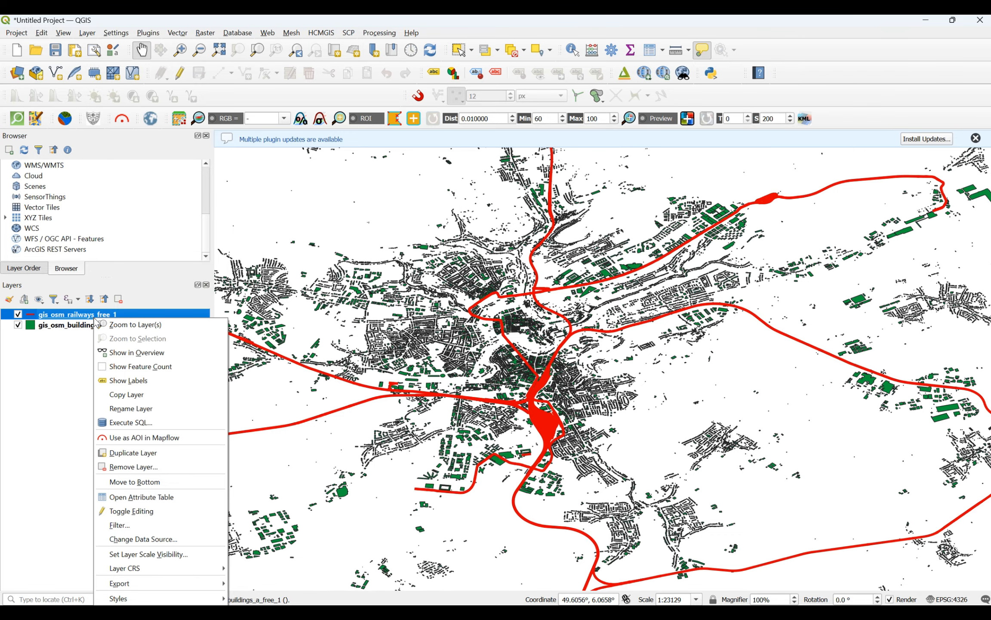
pyautogui.click(124, 501)
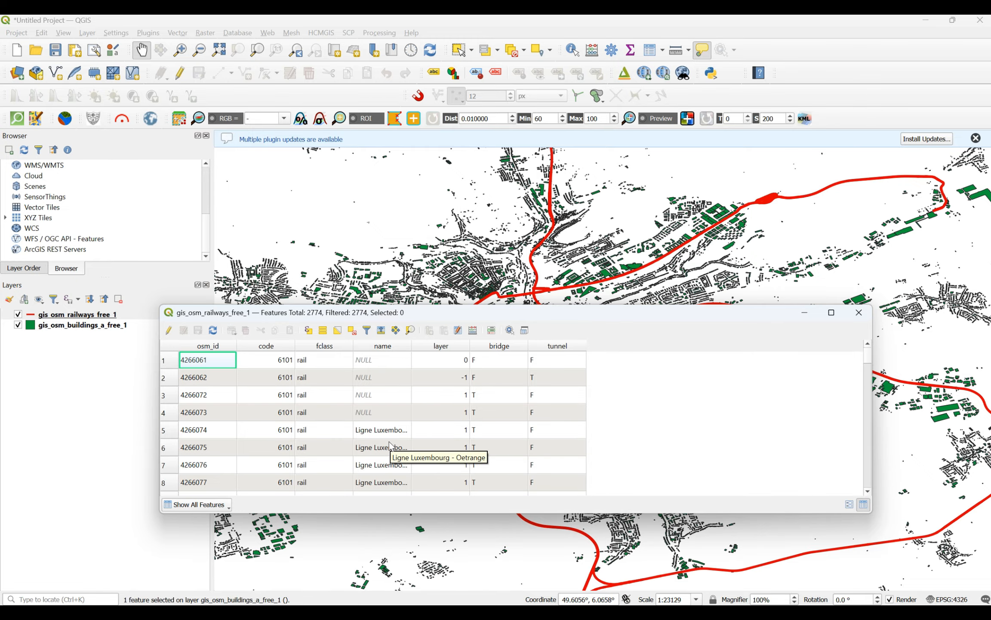
pyautogui.scroll(-2, 390, 445)
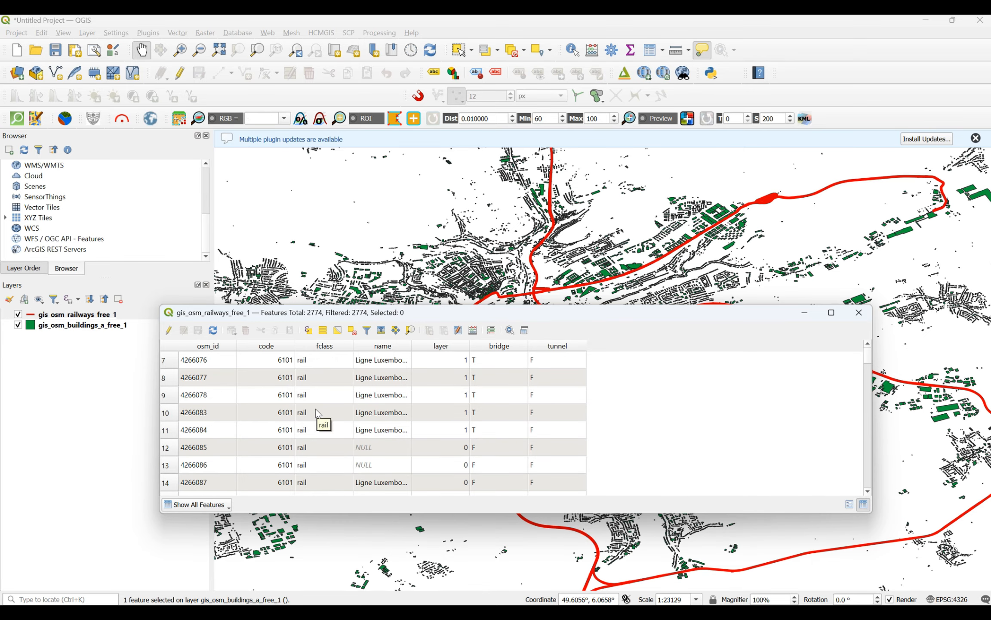
pyautogui.scroll(-12, 317, 414)
pyautogui.scroll(-7, 316, 408)
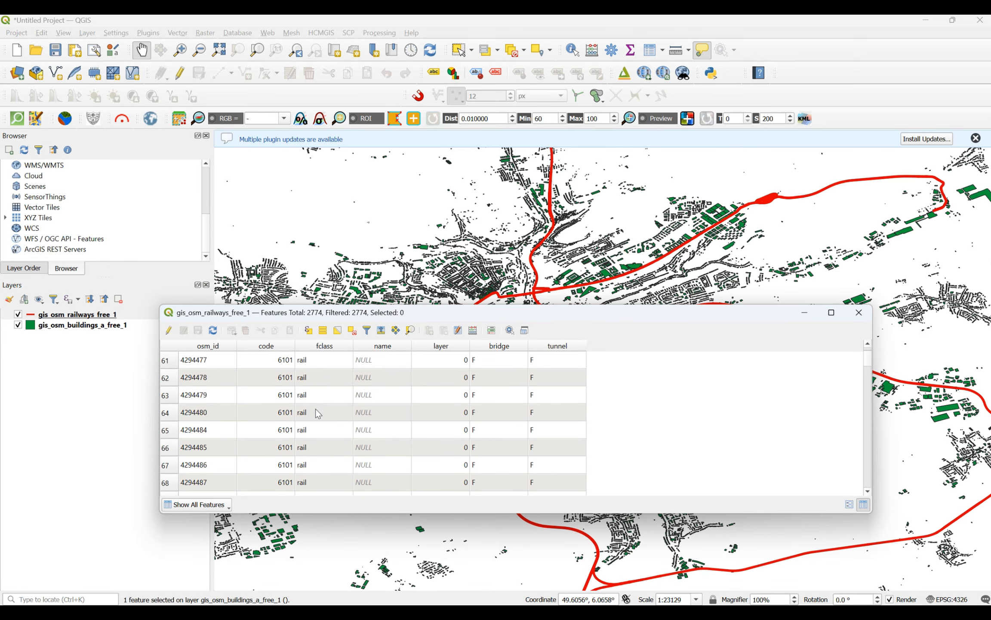
pyautogui.click(859, 312)
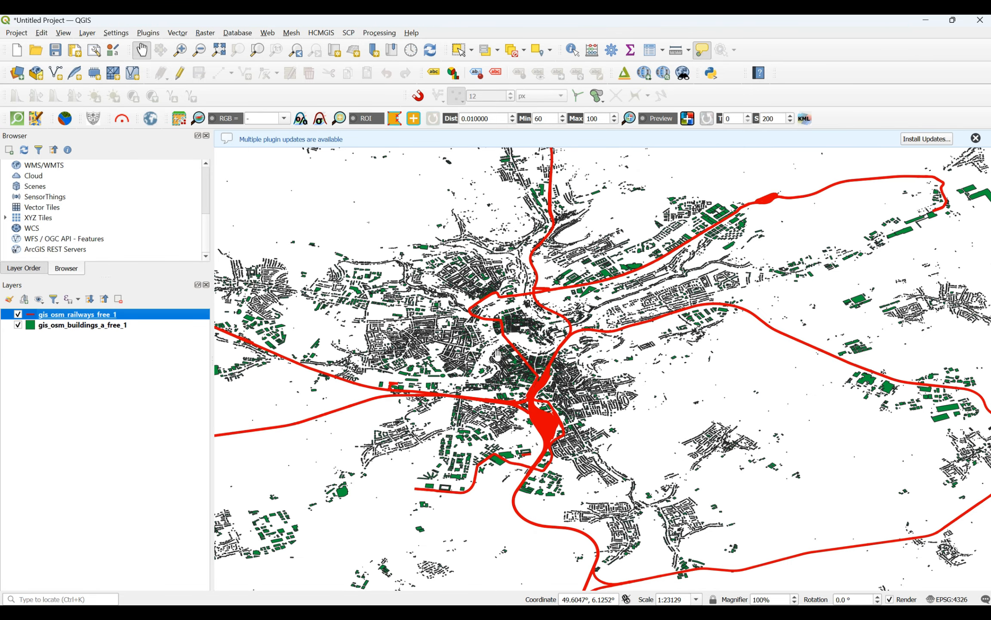
# Step: Begin a new shapefile layer with the file name AOI and the geometry type Polygon
pyautogui.scroll(-2, 493, 279)
pyautogui.scroll(2, 522, 270)
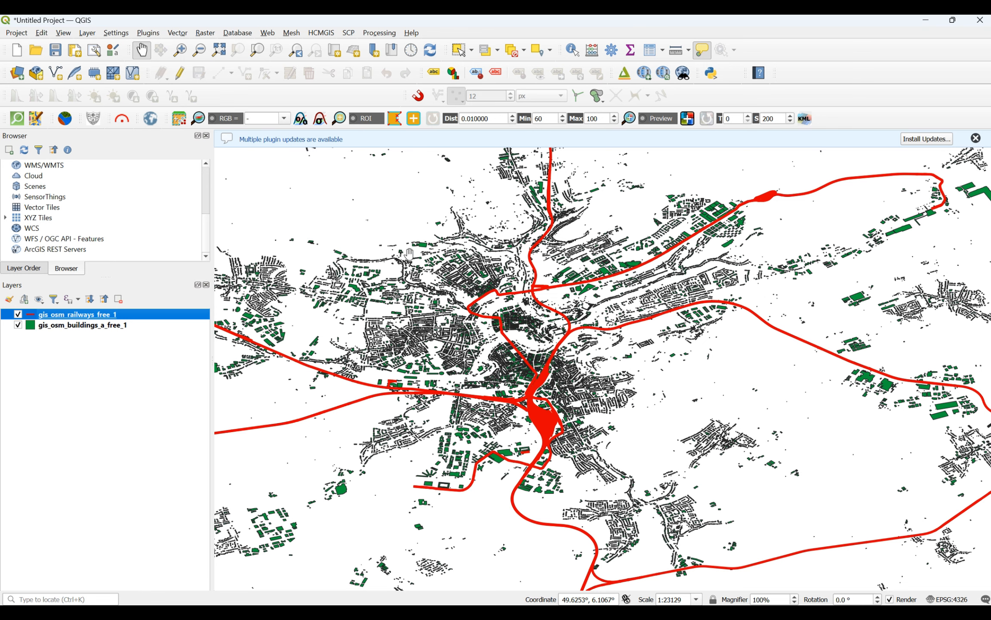
pyautogui.click(59, 81)
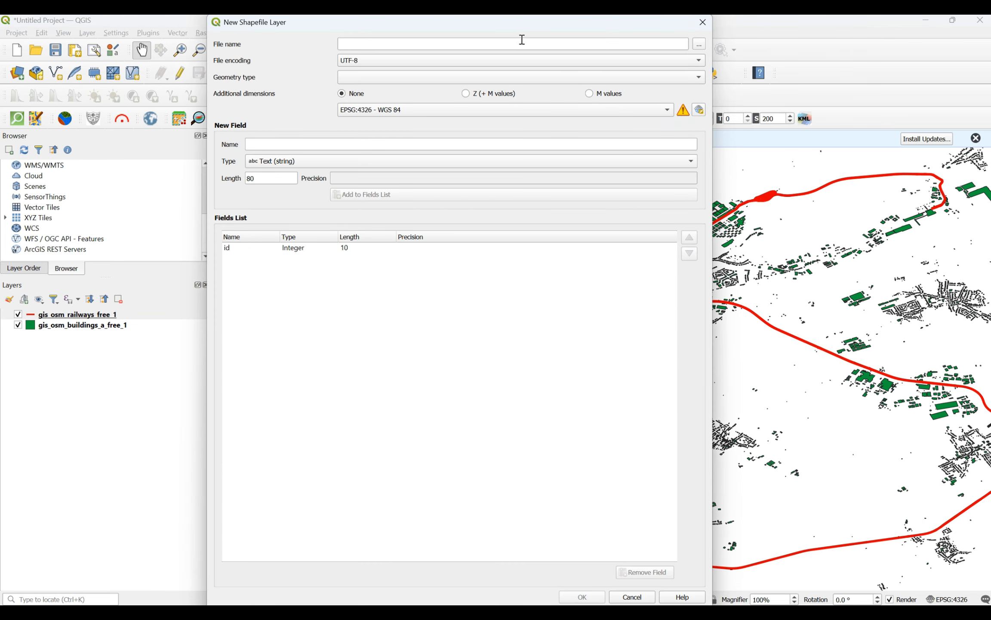
pyautogui.click(515, 40)
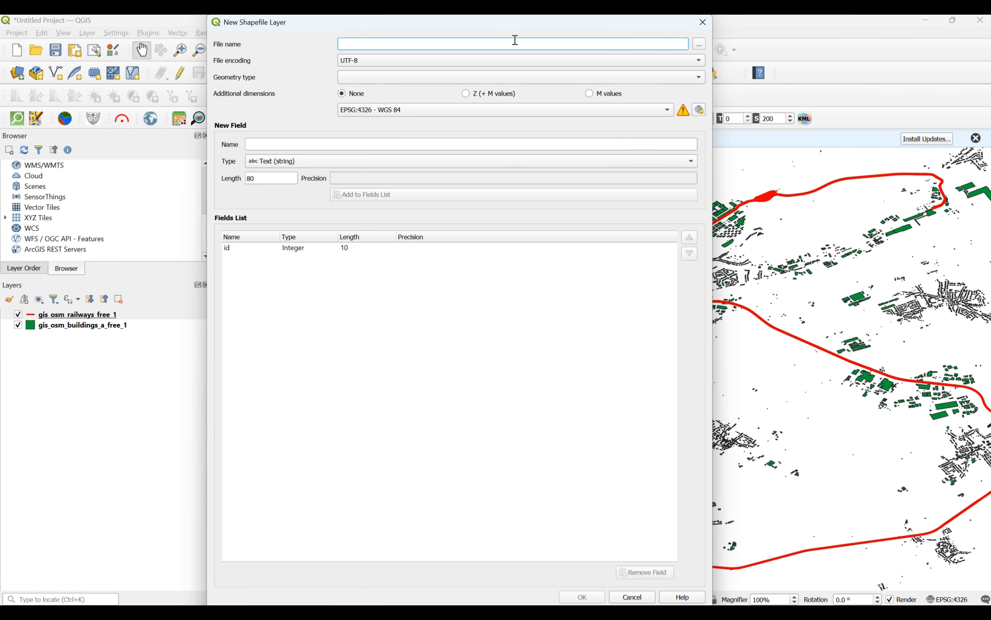
pyautogui.write('AOI')
pyautogui.click(353, 80)
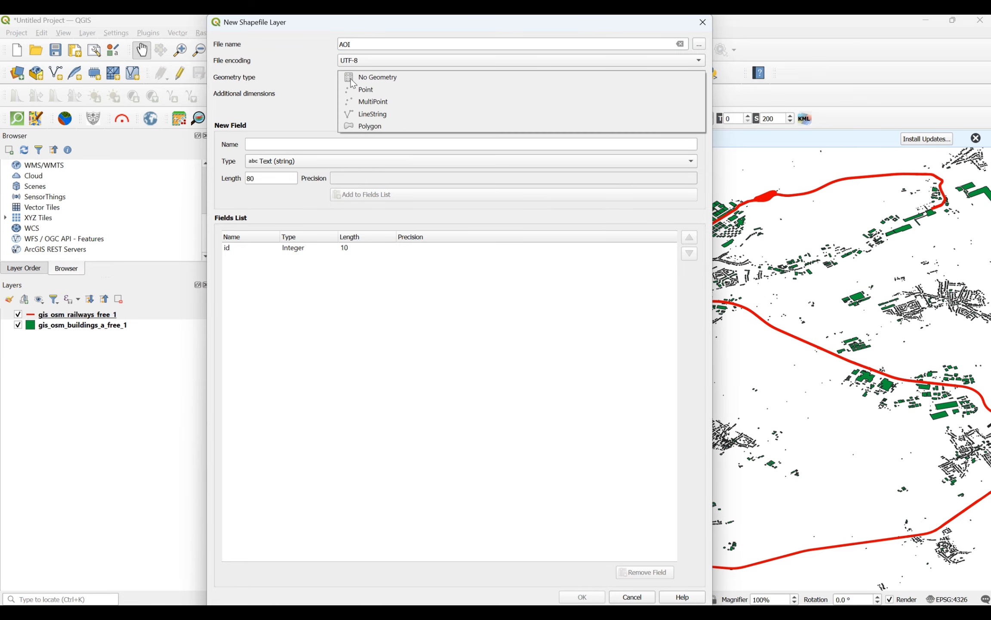
pyautogui.click(374, 126)
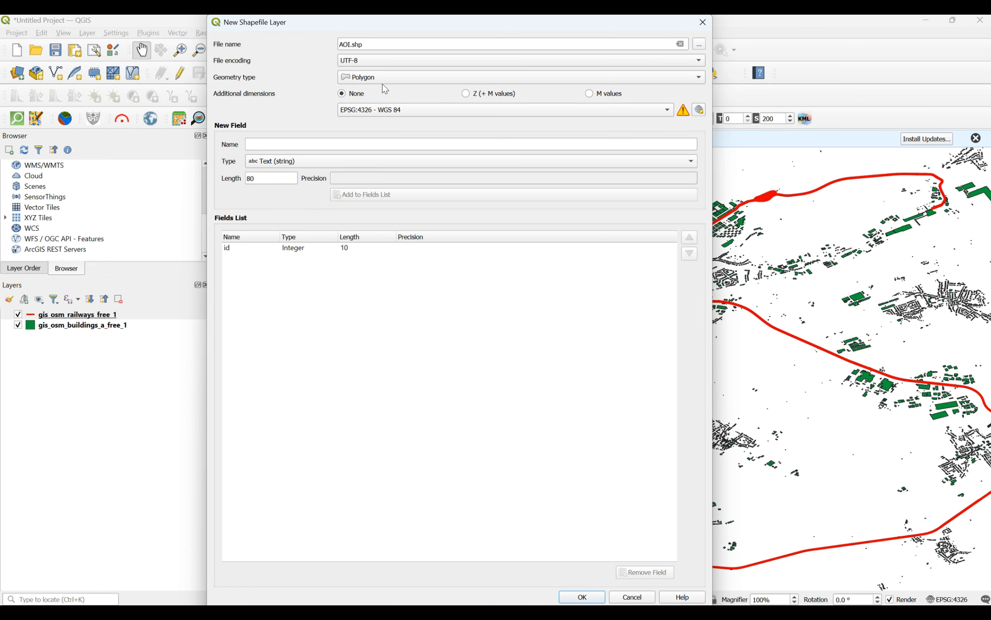
pyautogui.click(383, 73)
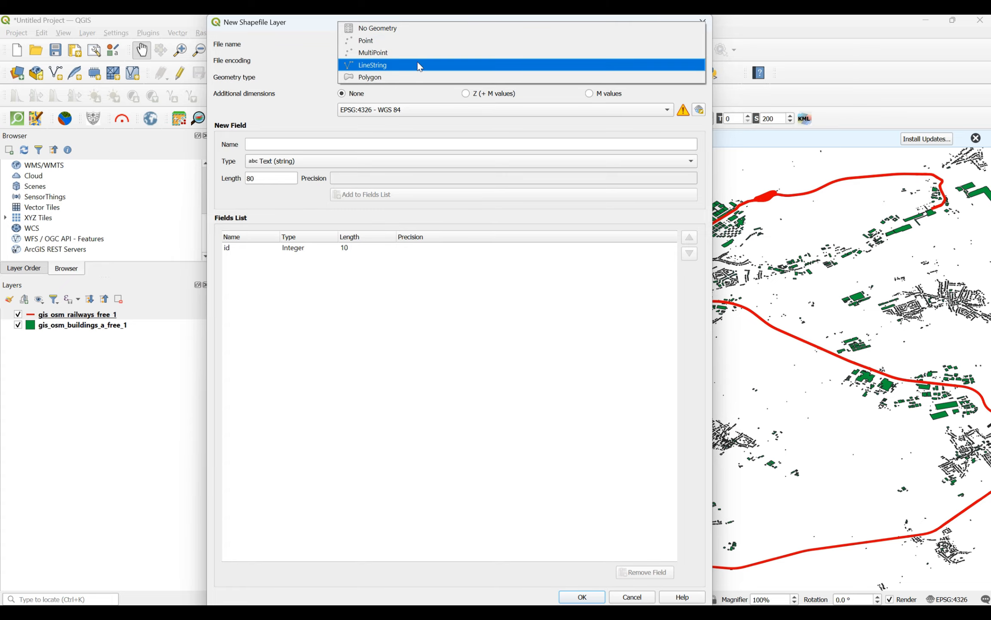
pyautogui.click(366, 80)
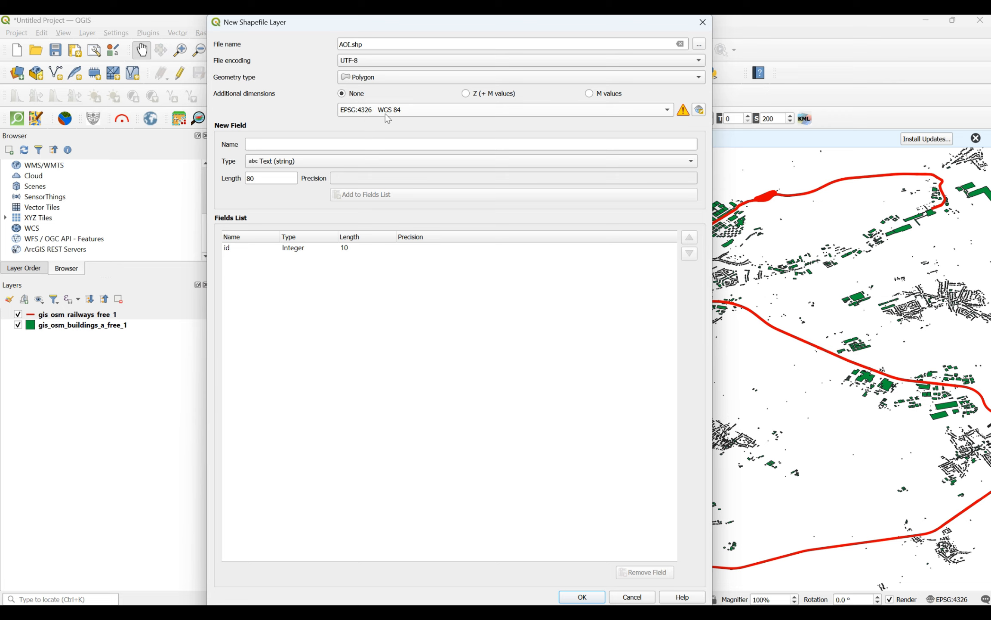
# Step: Enter Area as a new field name and create the AOI layer, agreeing to discard the field not added to the fields list
pyautogui.click(353, 147)
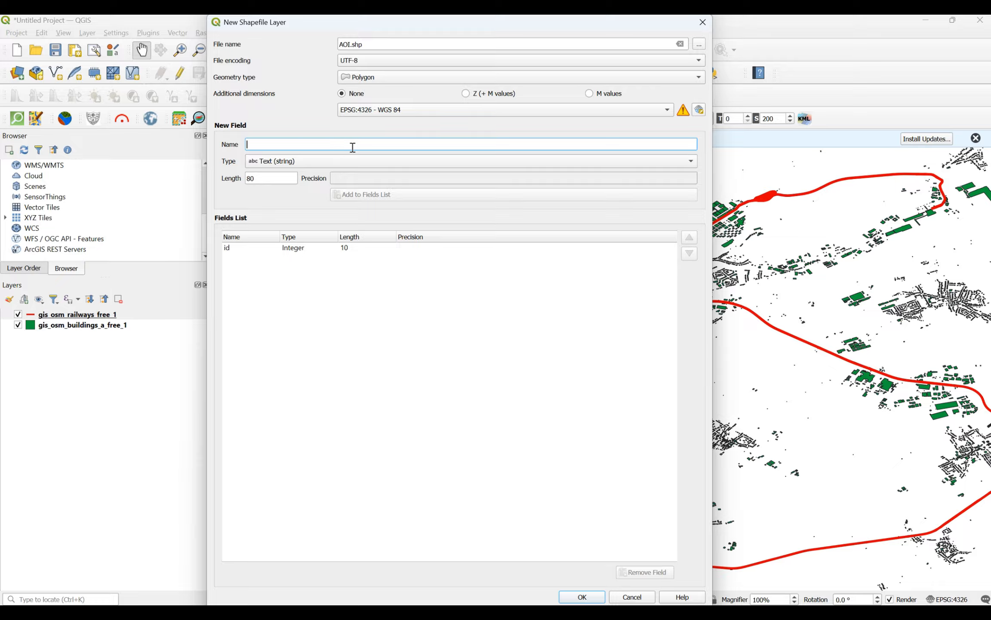
pyautogui.write('Area')
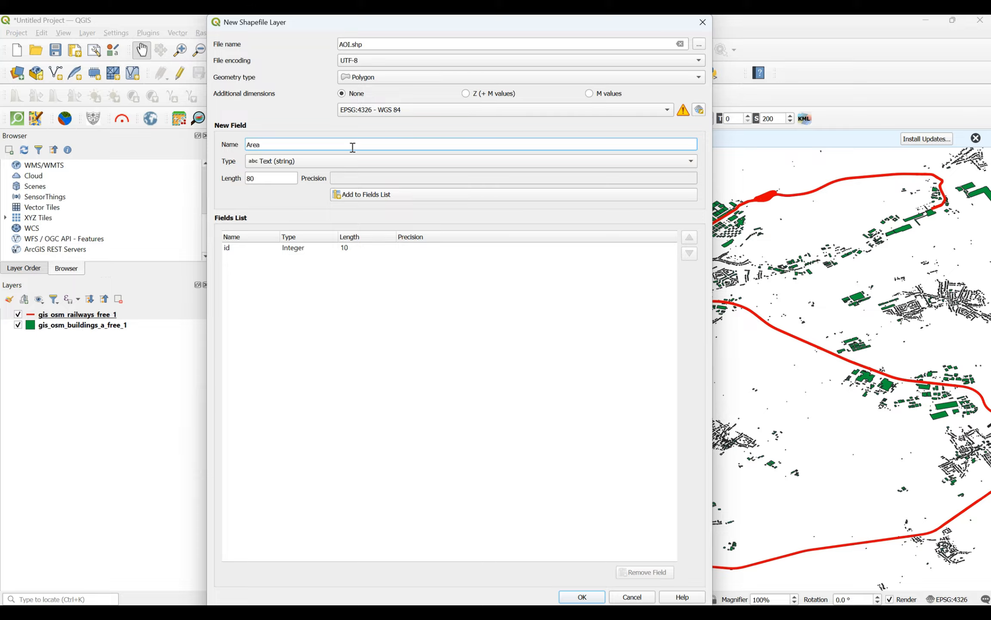
pyautogui.click(585, 596)
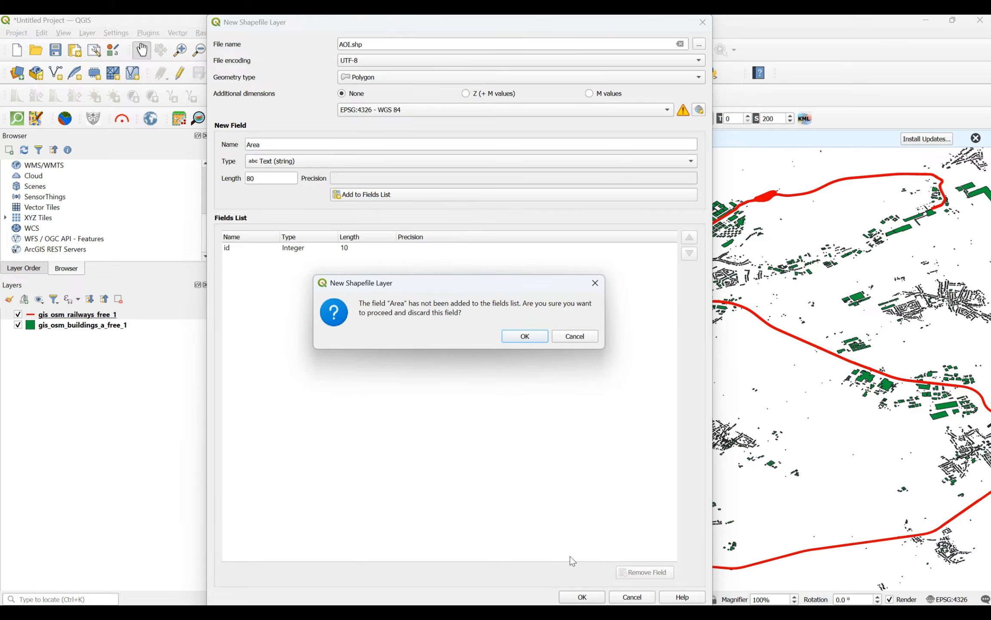
pyautogui.click(541, 336)
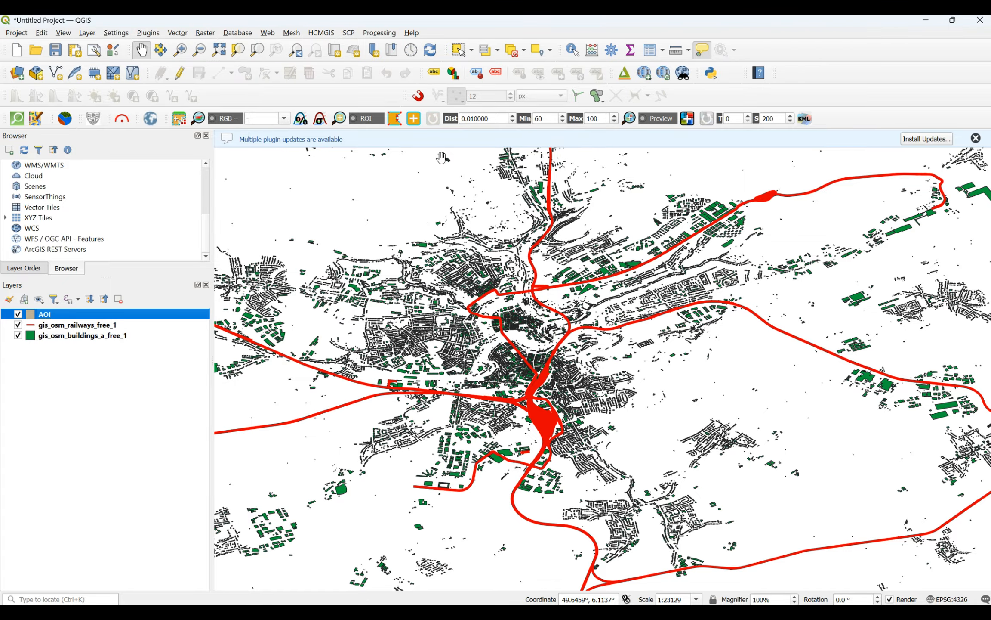
# Step: Enable editing on the AOI layer and draw a roughly rectangular four-corner polygon around the city centre, leaving its id empty
pyautogui.scroll(2, 654, 221)
pyautogui.scroll(-2, 560, 285)
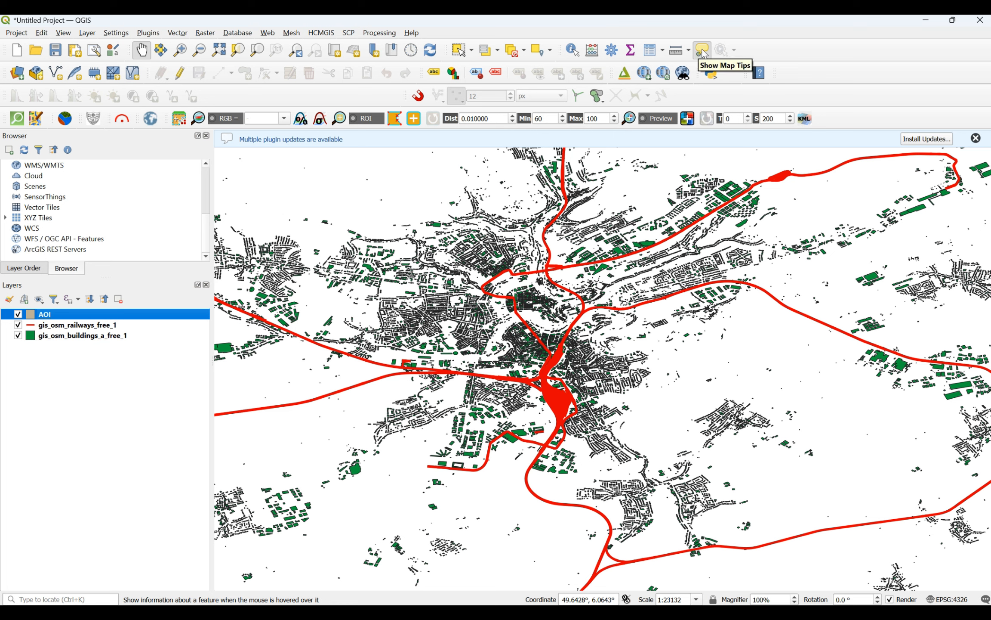
pyautogui.click(179, 80)
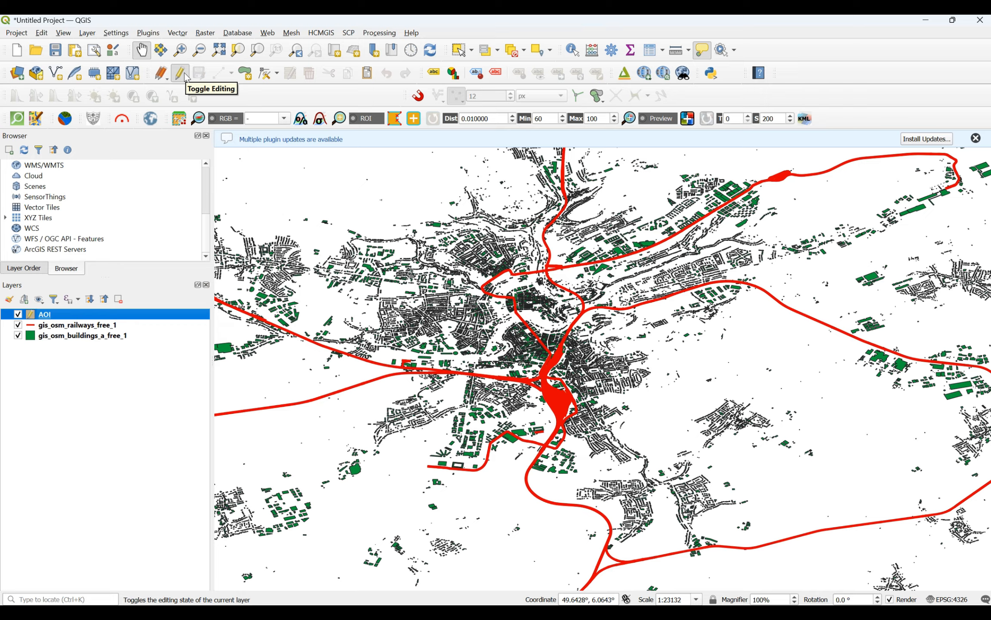
pyautogui.click(253, 74)
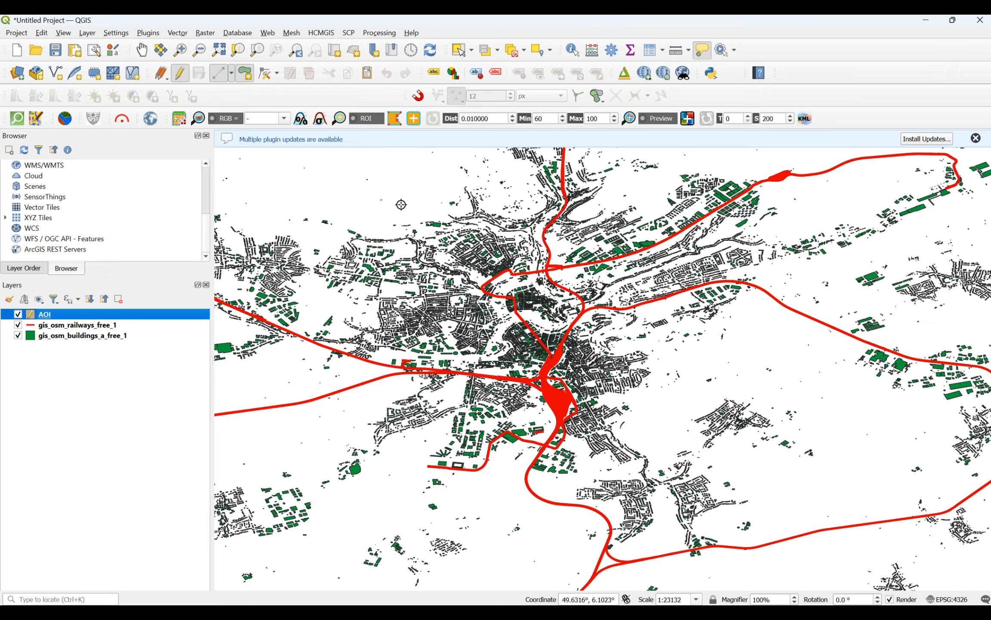
pyautogui.click(382, 190)
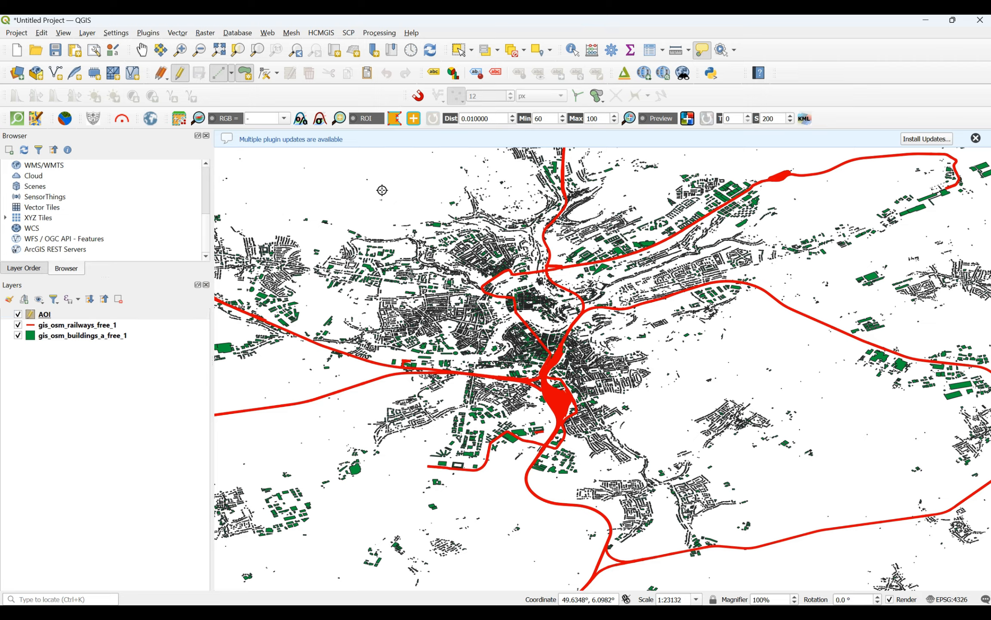
pyautogui.click(653, 187)
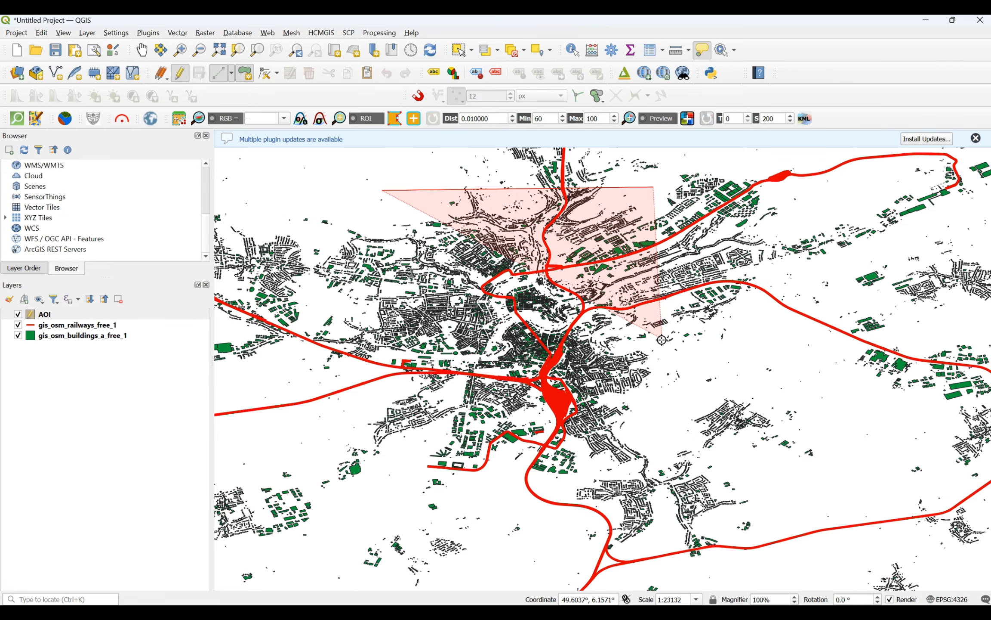
pyautogui.click(659, 417)
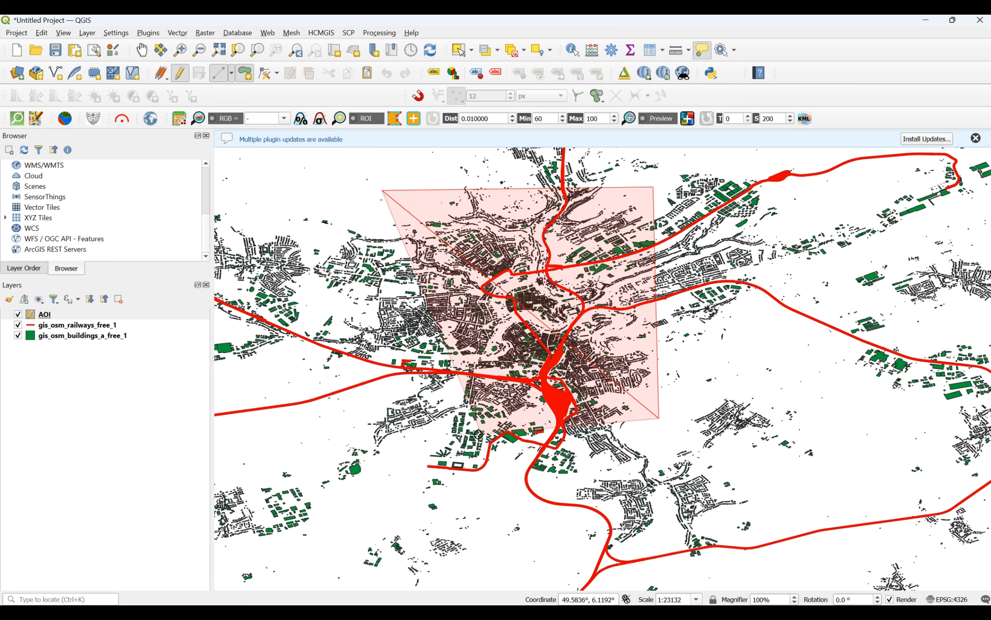
pyautogui.rightClick(381, 421)
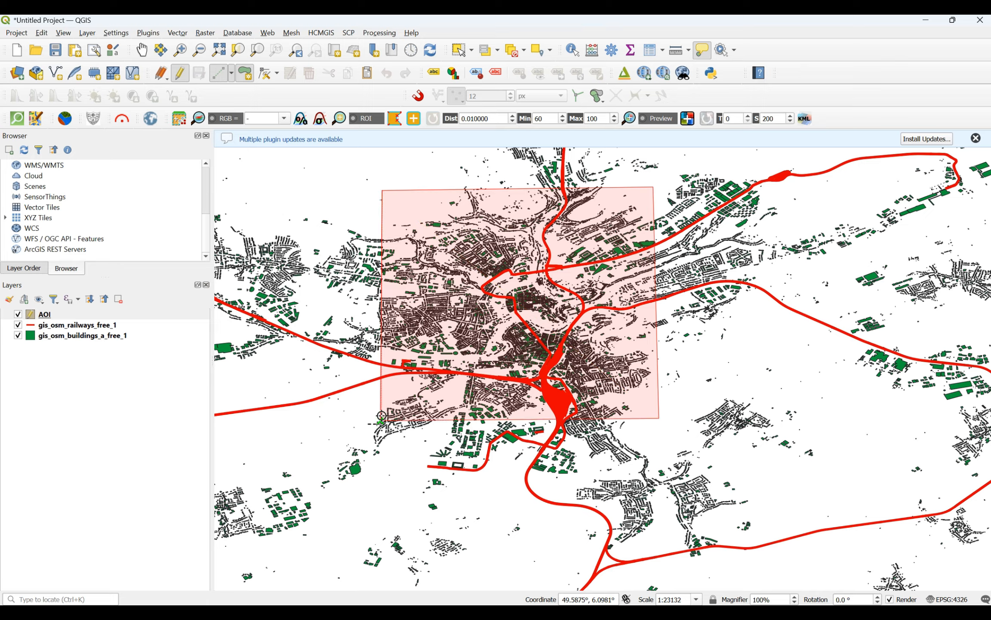
pyautogui.rightClick(381, 418)
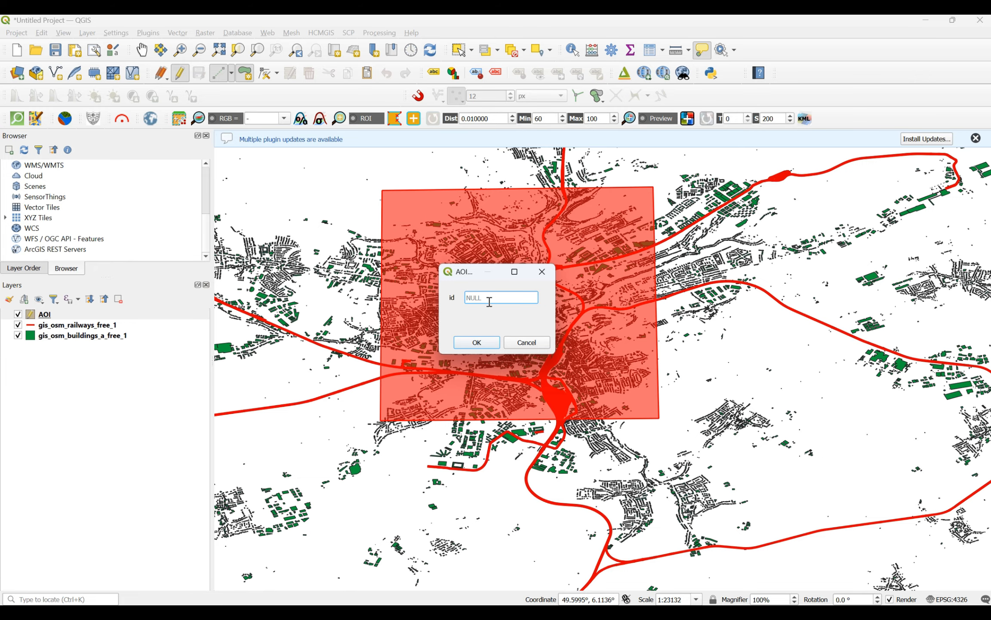
pyautogui.click(477, 343)
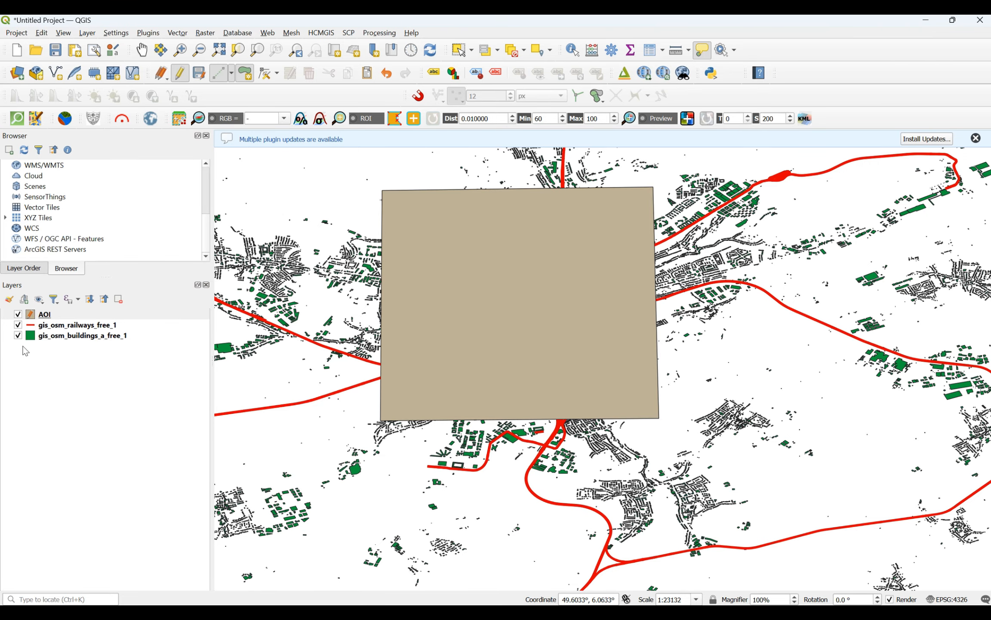
# Step: Change the AOI layer's fill symbol from Simple Fill to the Outline: Simple Line symbol layer type
pyautogui.rightClick(34, 319)
pyautogui.click(67, 349)
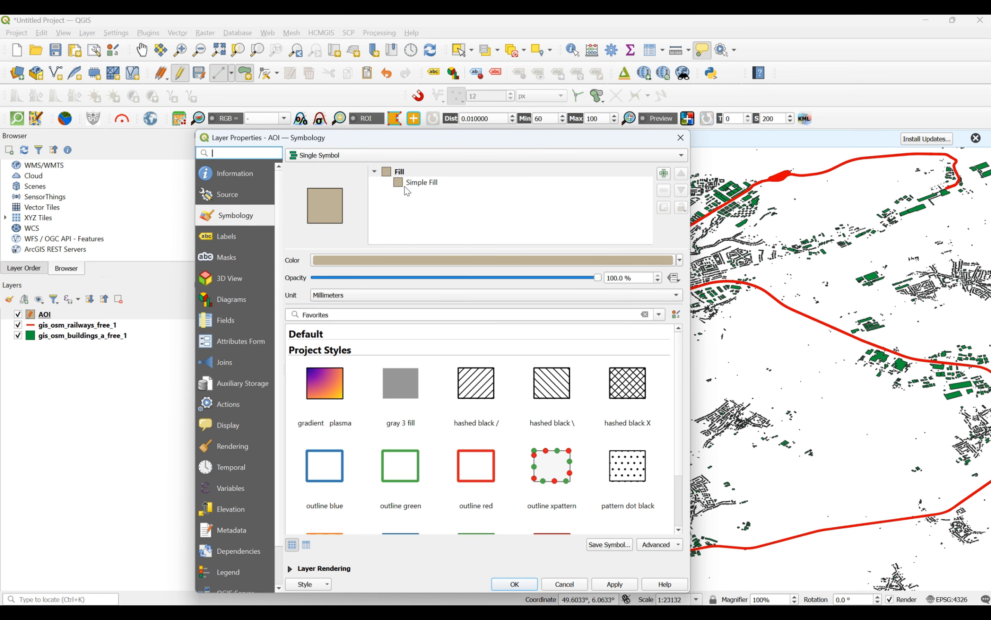
pyautogui.click(407, 185)
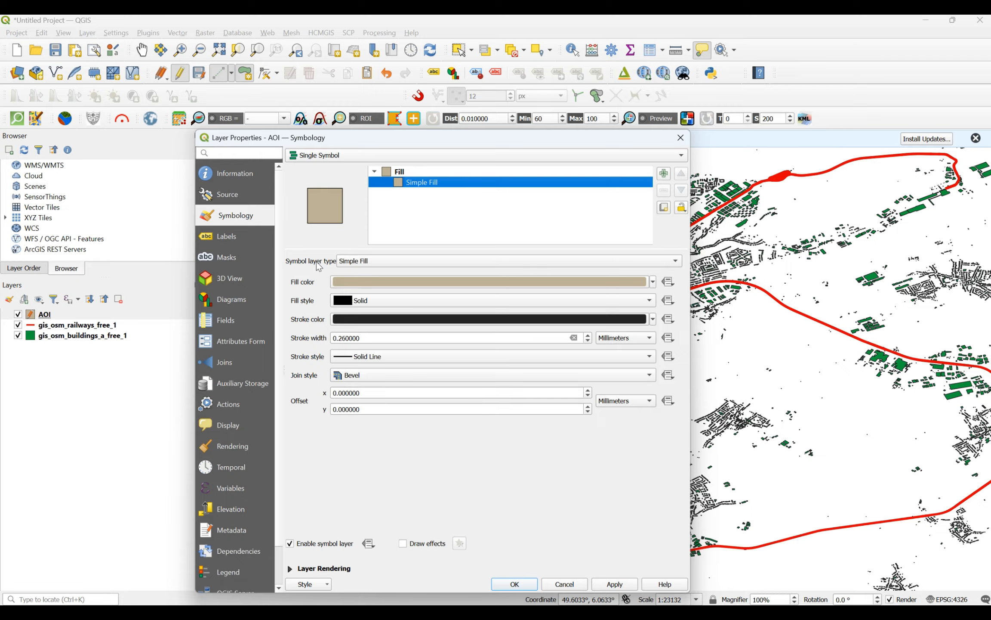
pyautogui.click(376, 262)
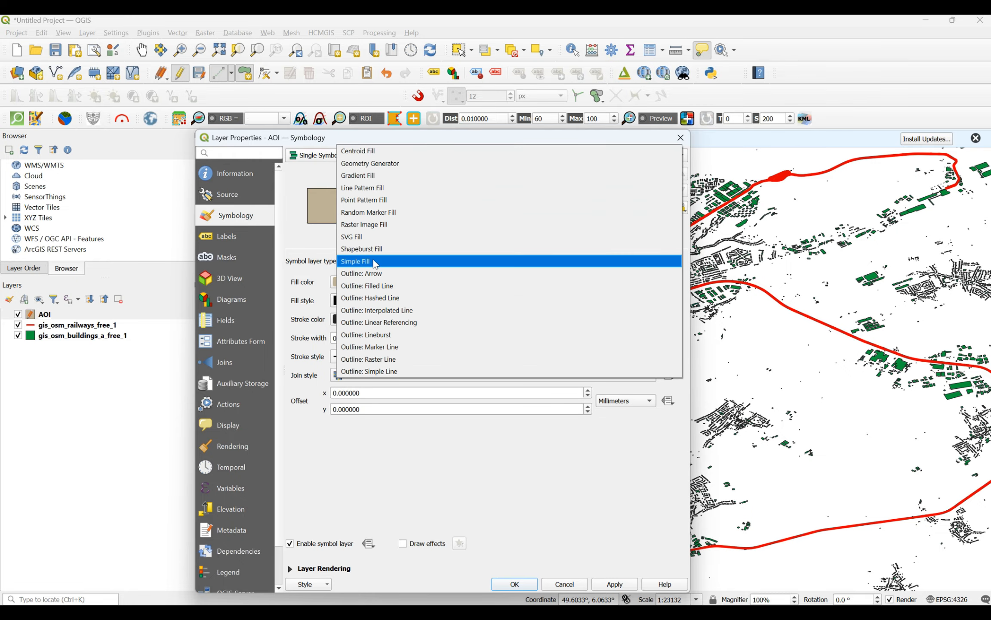
pyautogui.click(377, 370)
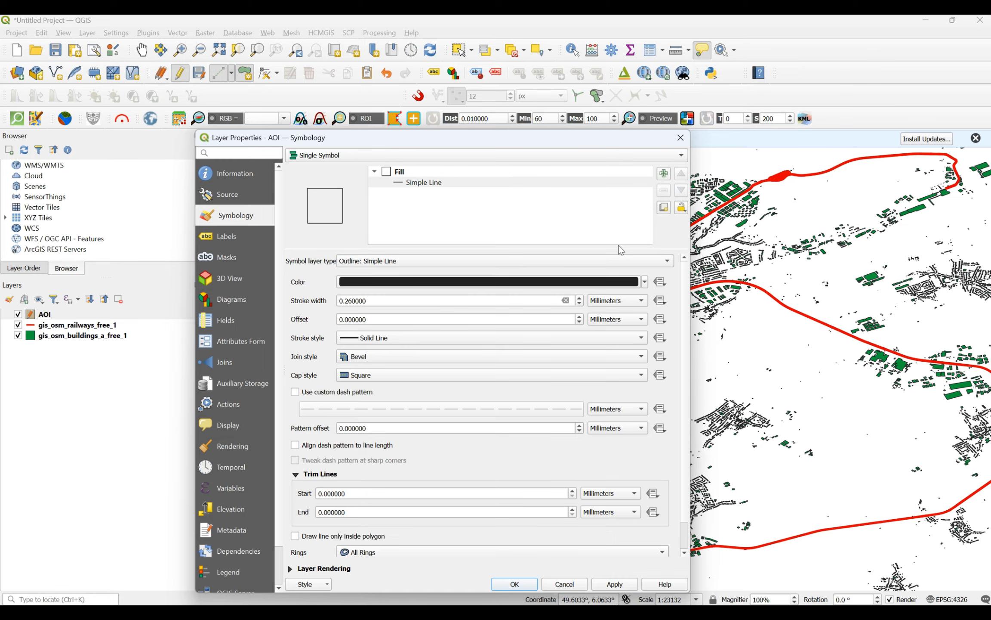
# Step: Set the AOI outline's stroke width to 1.06 millimetres and apply the style
pyautogui.click(643, 281)
pyautogui.click(642, 282)
pyautogui.click(580, 297)
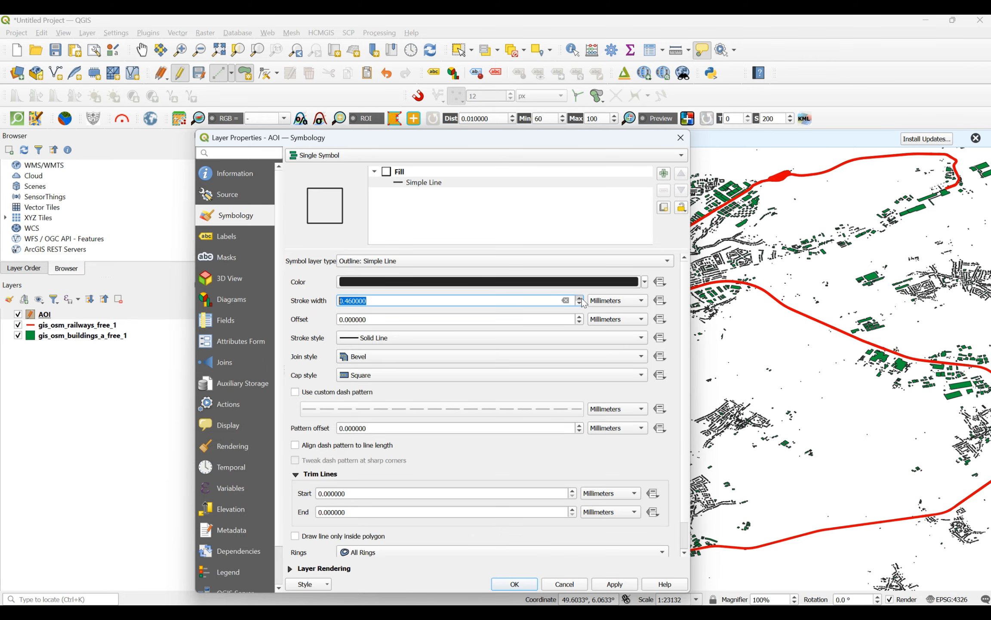
pyautogui.click(581, 299)
pyautogui.click(581, 298)
pyautogui.click(581, 298)
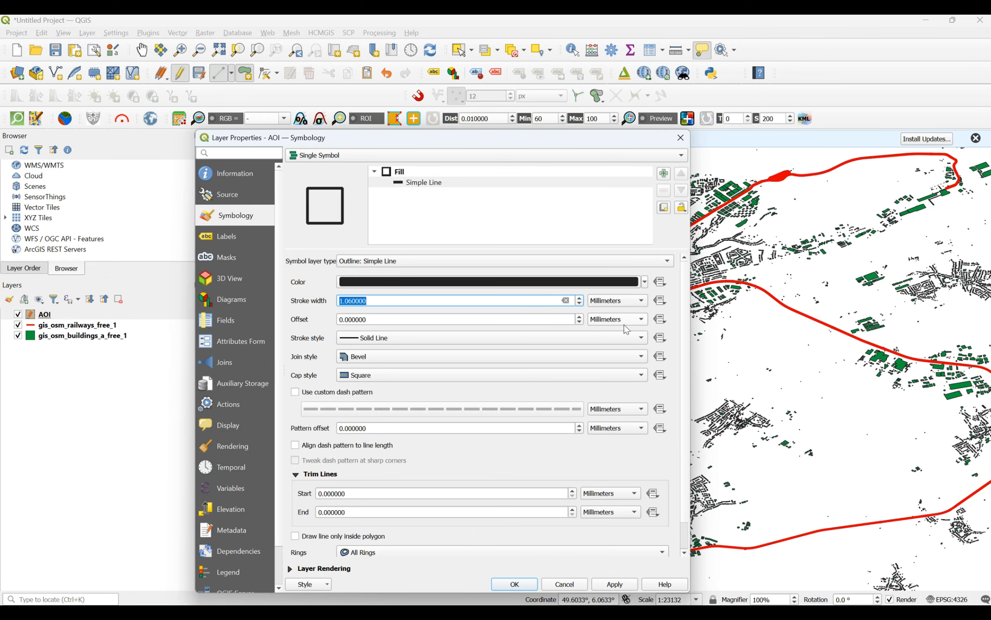
pyautogui.click(619, 585)
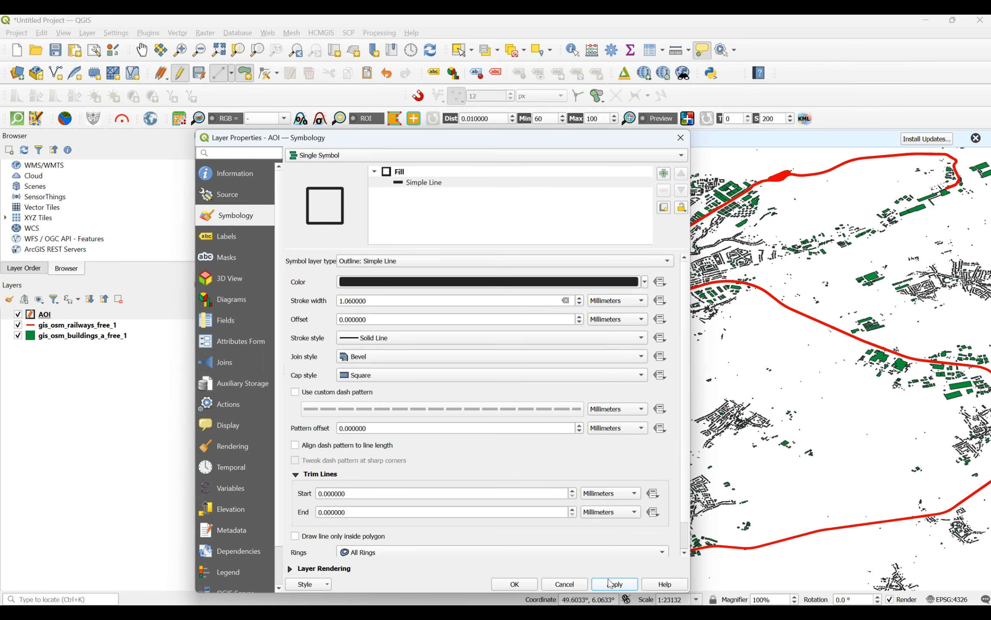
# Step: Accept the AOI layer's outline styling and close its layer properties
pyautogui.click(515, 584)
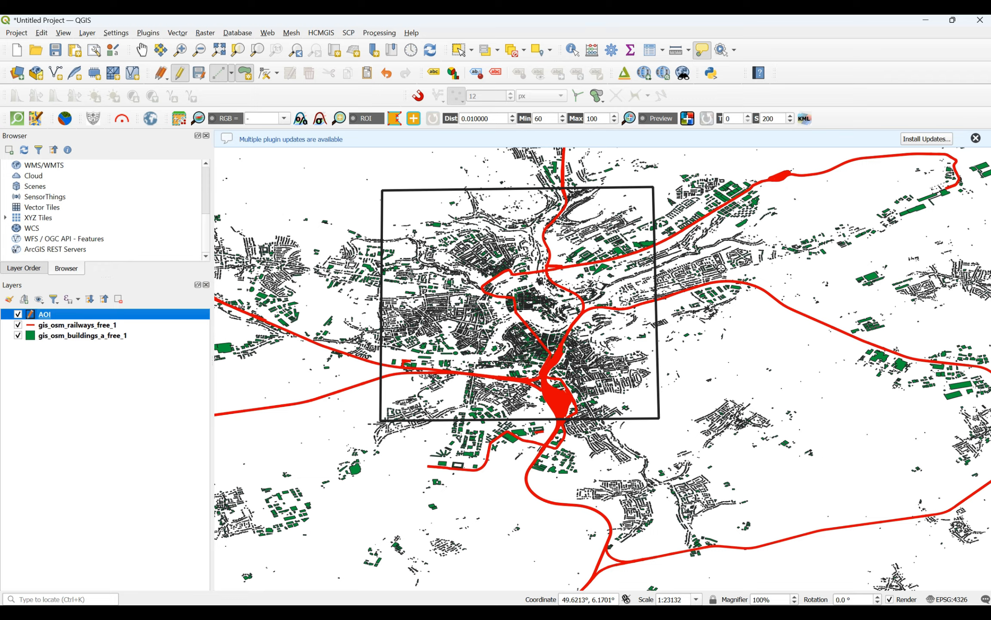
pyautogui.moveTo(583, 338)
# Step: Set up the Clip geoprocessing tool with gis_osm_railways_free_1 as the input layer and AOI as the overlay layer
pyautogui.click(178, 34)
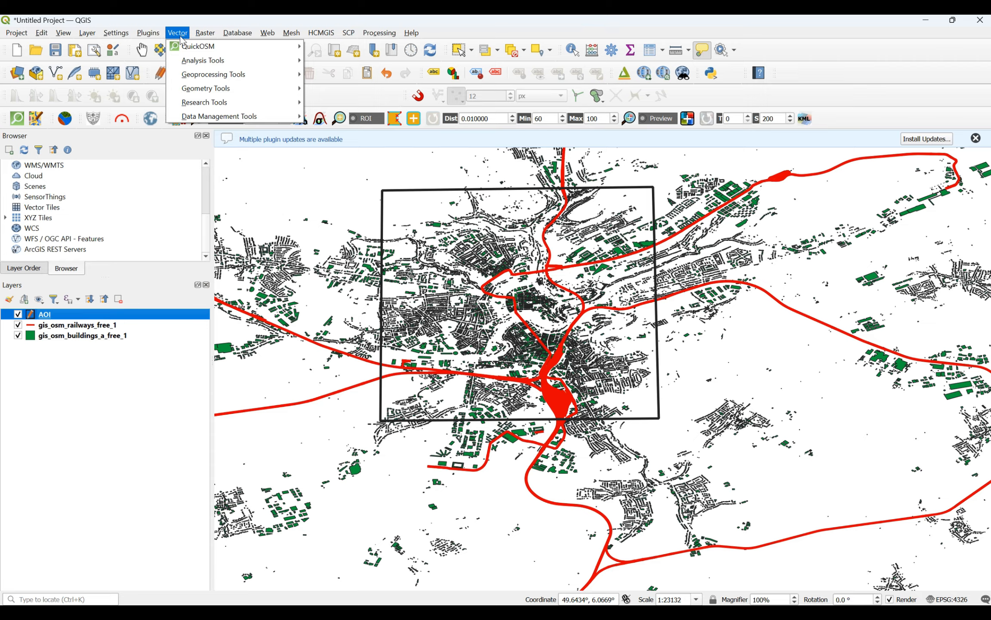
pyautogui.moveTo(186, 64)
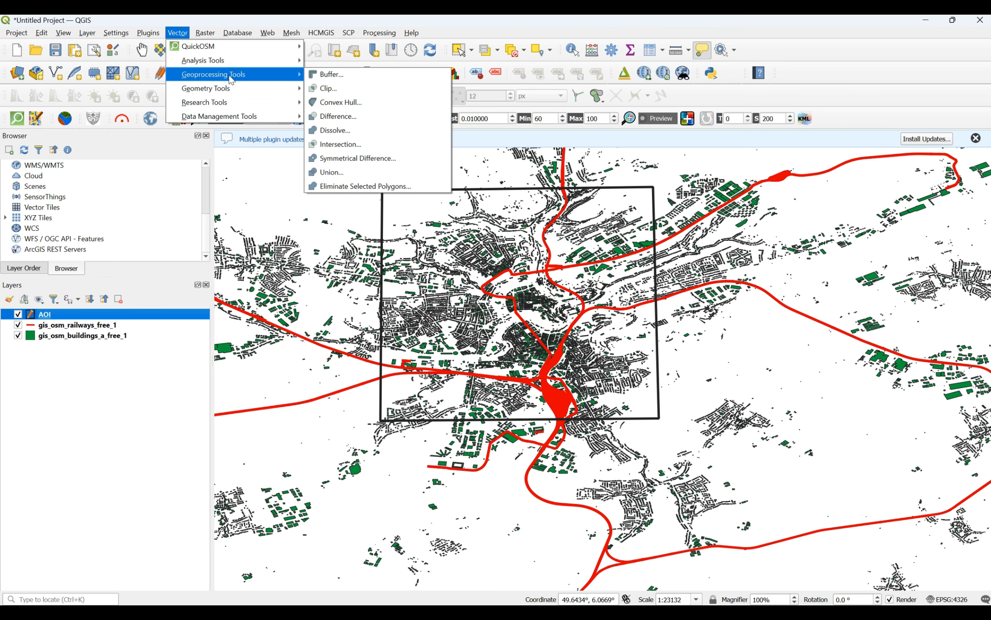
pyautogui.click(331, 88)
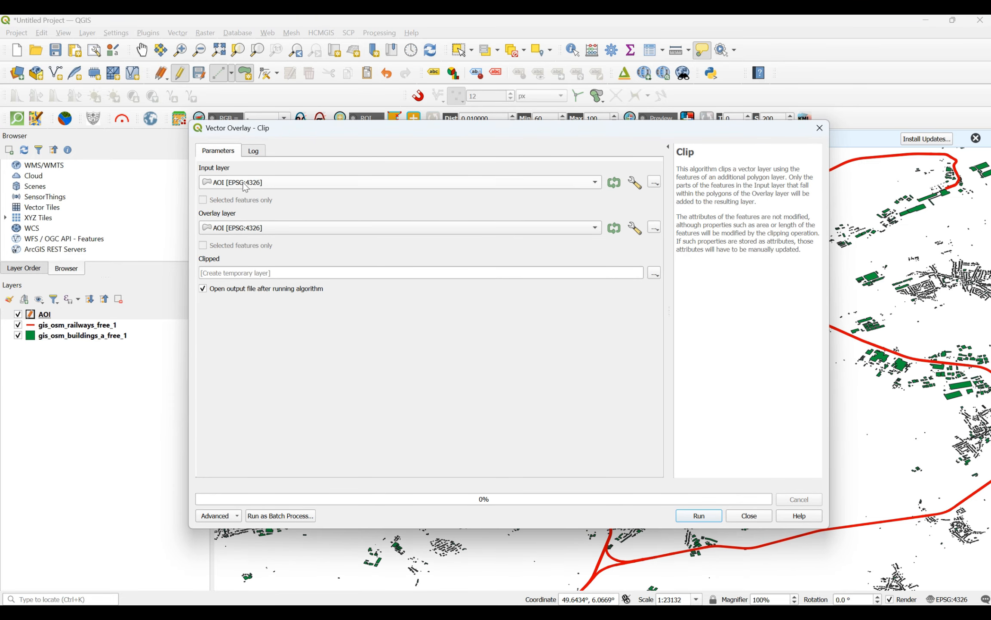
pyautogui.click(368, 183)
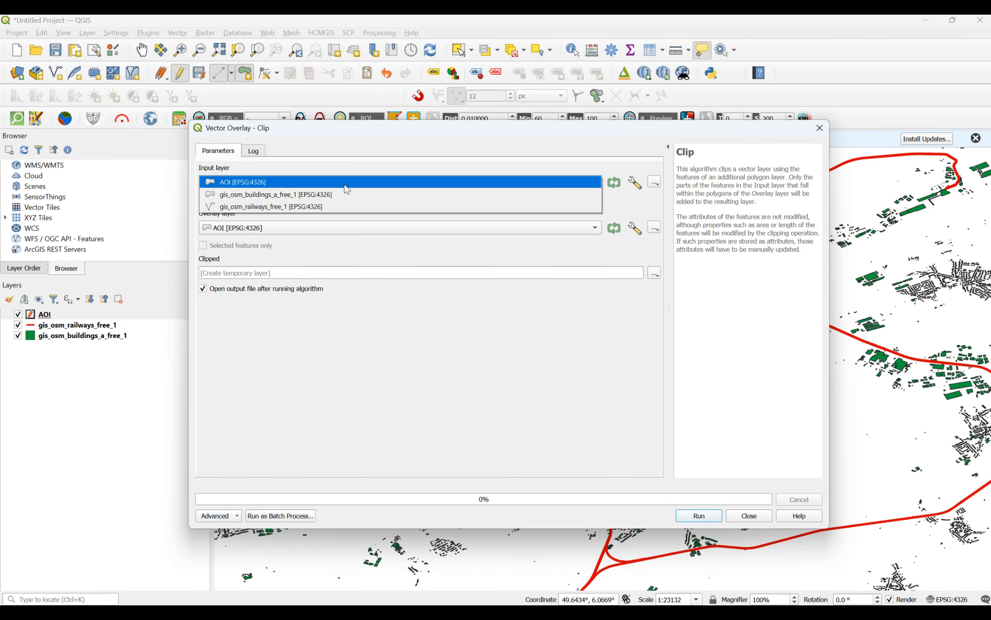
pyautogui.click(260, 207)
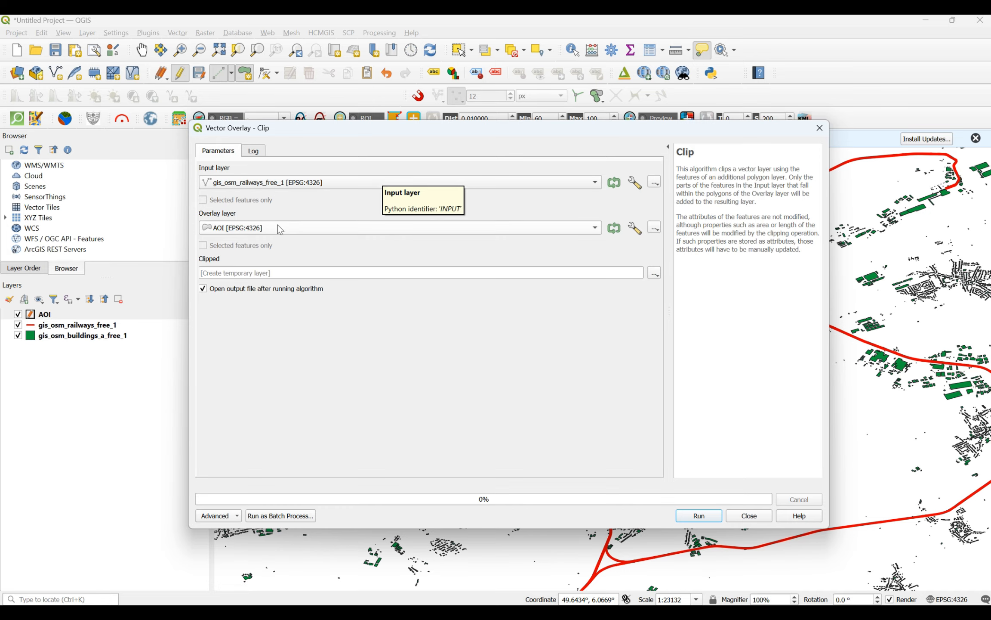
pyautogui.click(307, 232)
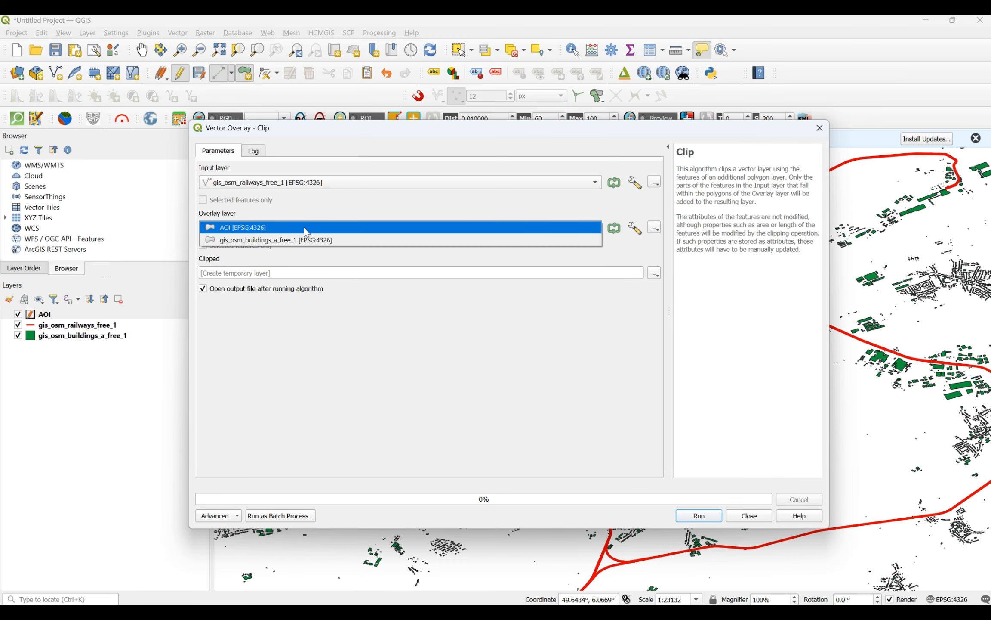
pyautogui.click(254, 228)
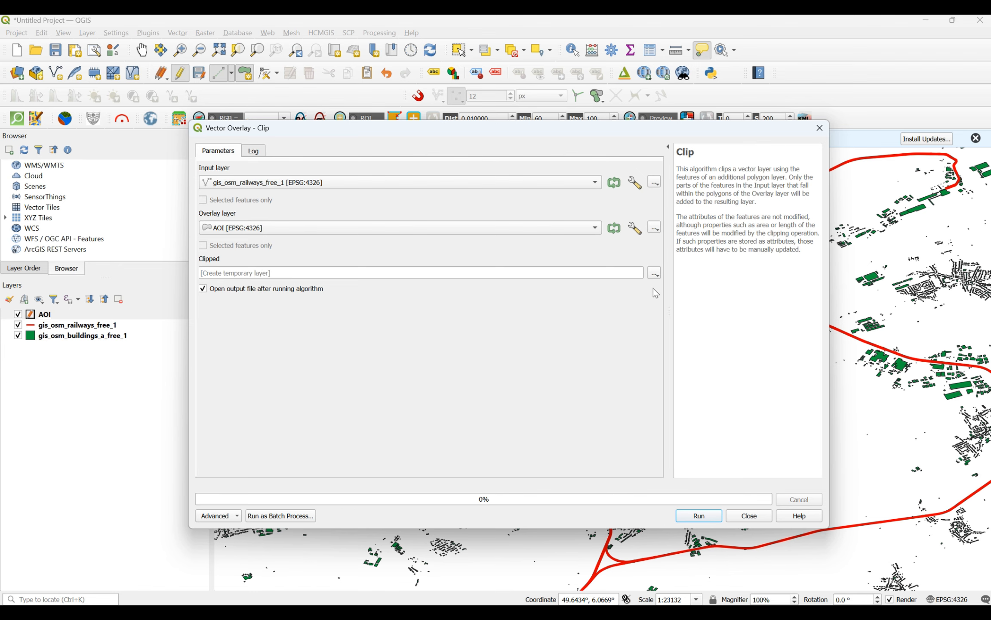
# Step: Keep the clip output as a temporary layer, run the clip, and close the tool
pyautogui.click(655, 273)
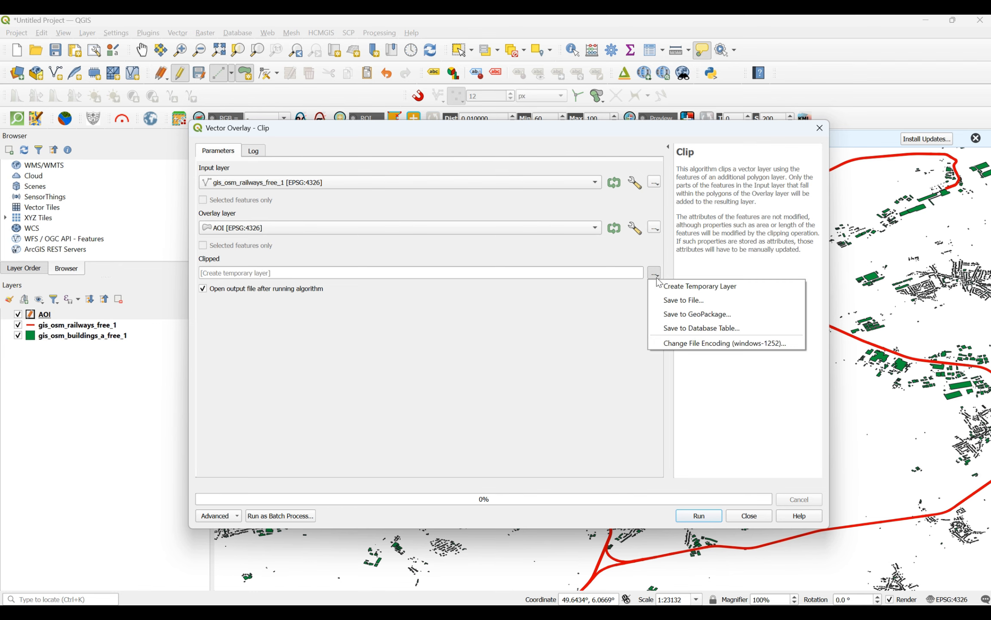
pyautogui.click(622, 314)
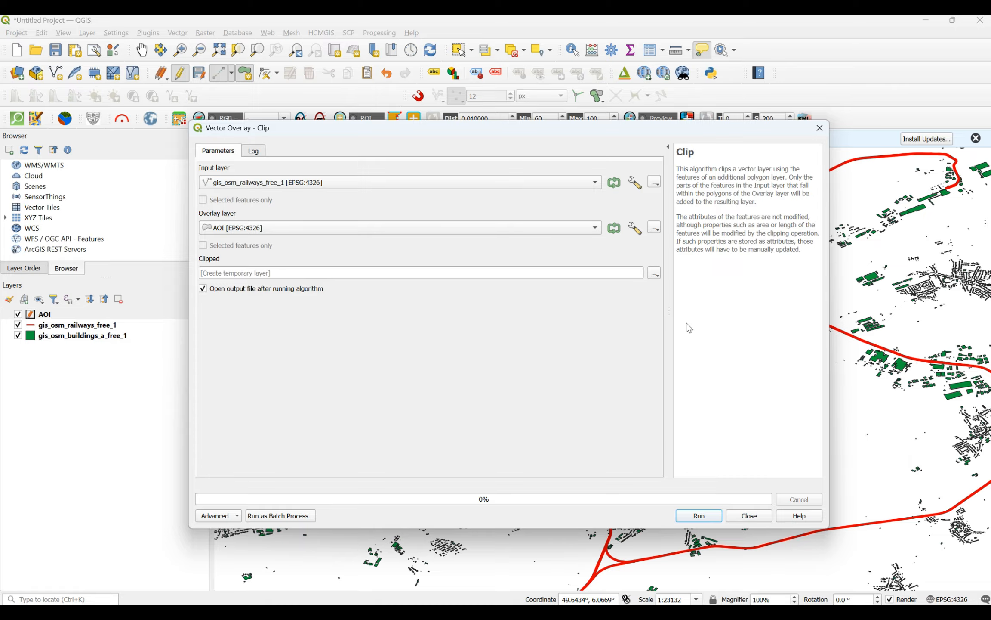
pyautogui.click(695, 515)
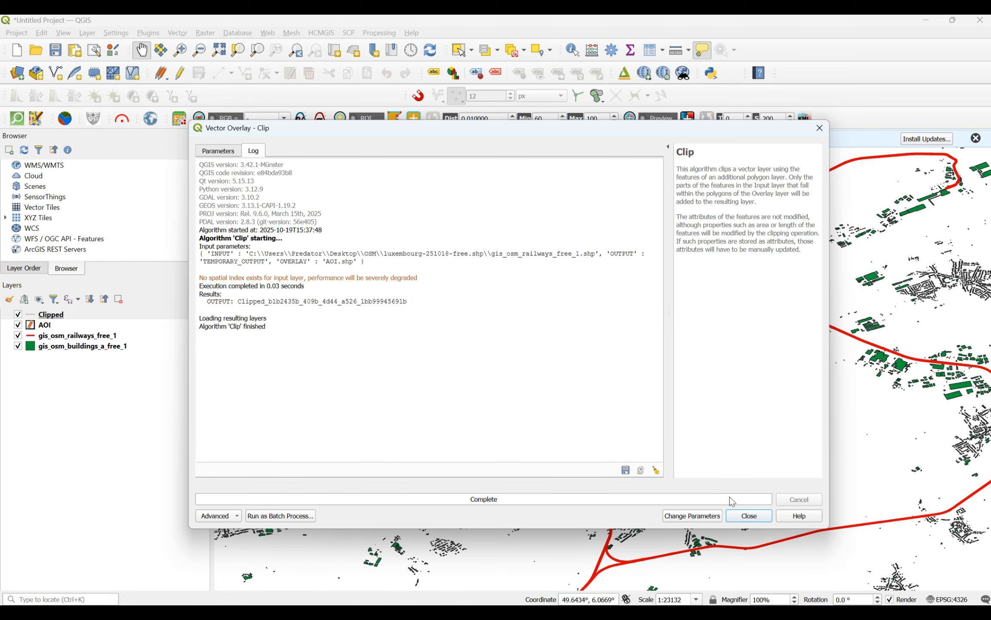
pyautogui.click(749, 516)
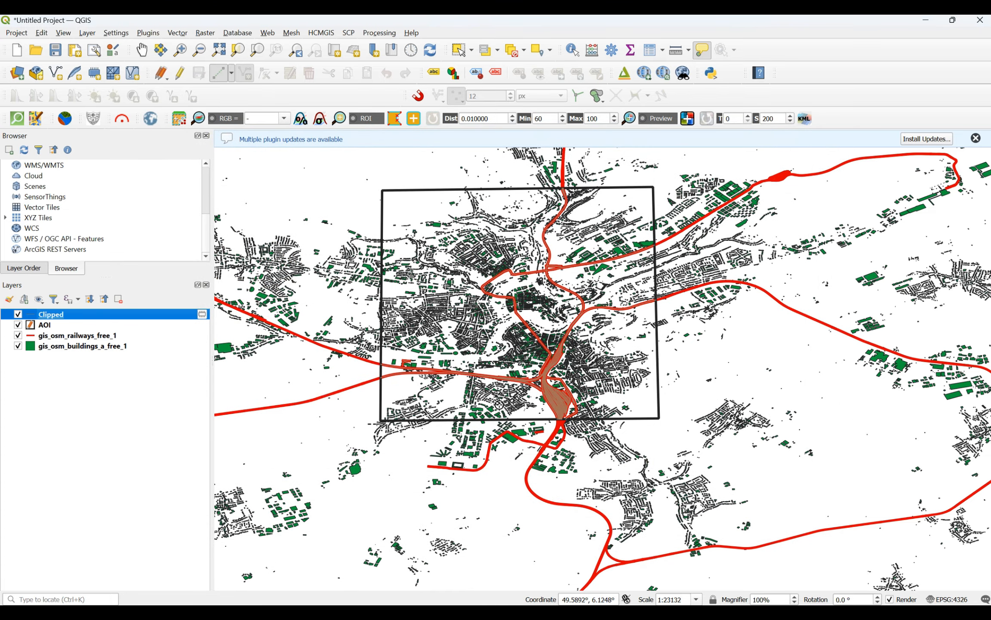
# Step: Hide the original gis_osm_buildings_a_free_1 and gis_osm_railways_free_1 layers to check the clipped railways inside the AOI
pyautogui.click(18, 346)
pyautogui.click(18, 336)
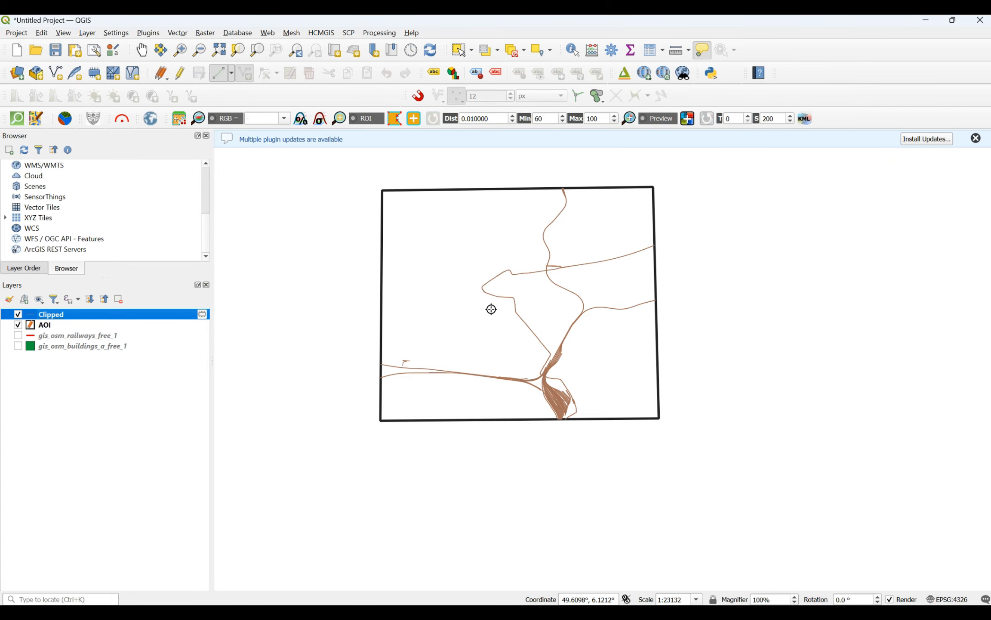
pyautogui.scroll(-1, 491, 307)
pyautogui.scroll(2, 492, 307)
pyautogui.scroll(-1, 491, 307)
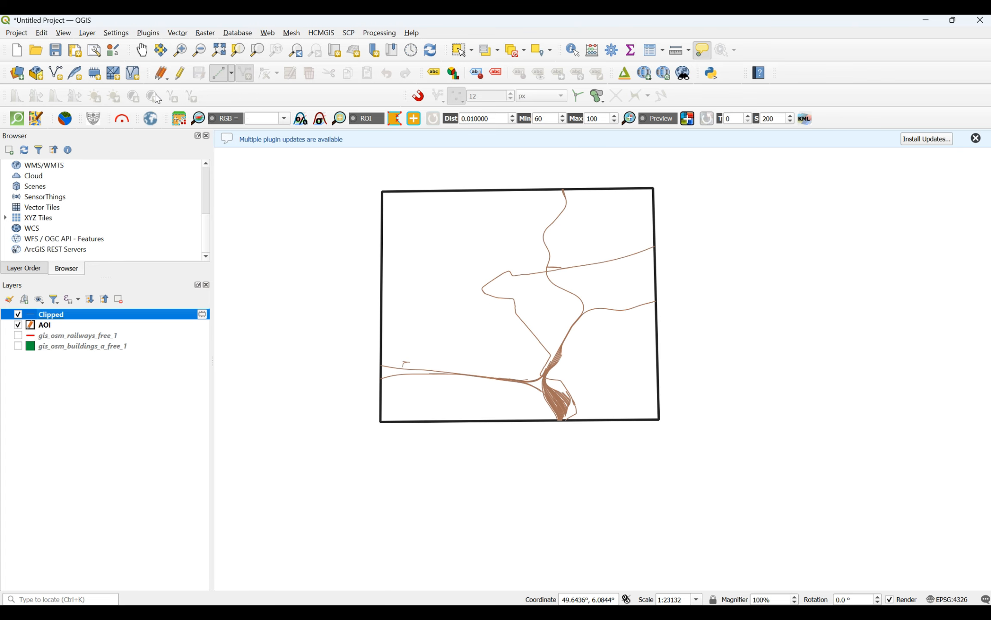
pyautogui.scroll(-1, 545, 163)
pyautogui.scroll(1, 544, 164)
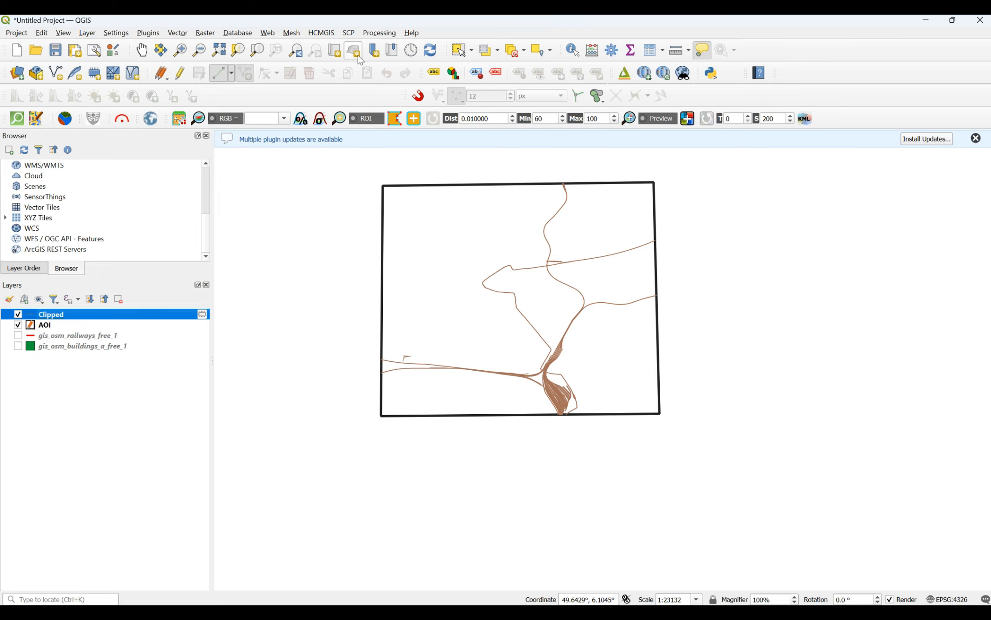
# Step: Activate the Pan Map tool and look over the clipped railways within the AOI outline
pyautogui.click(142, 55)
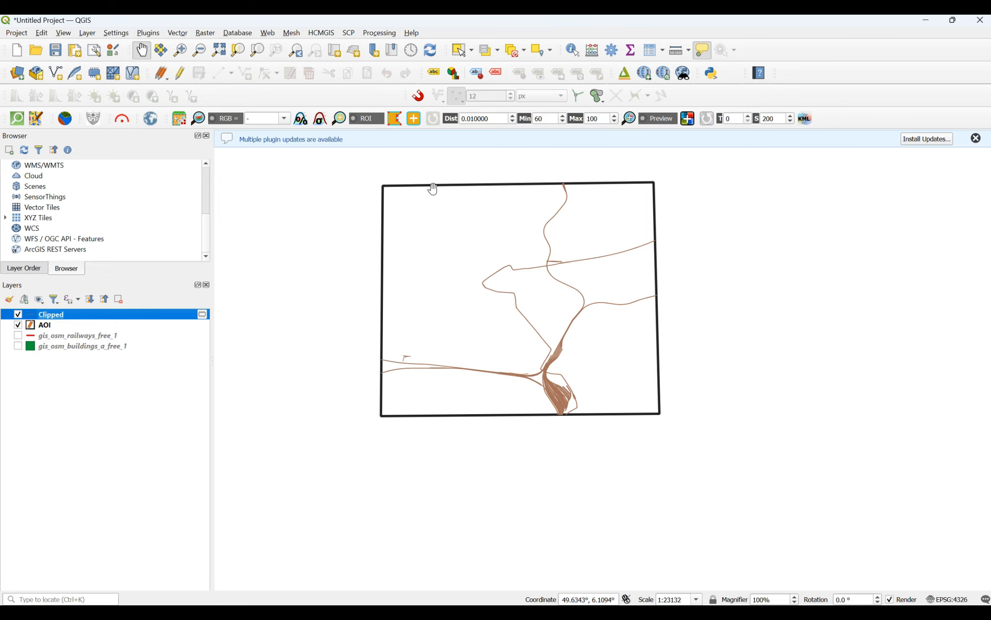
pyautogui.scroll(-1, 456, 167)
pyautogui.scroll(1, 456, 167)
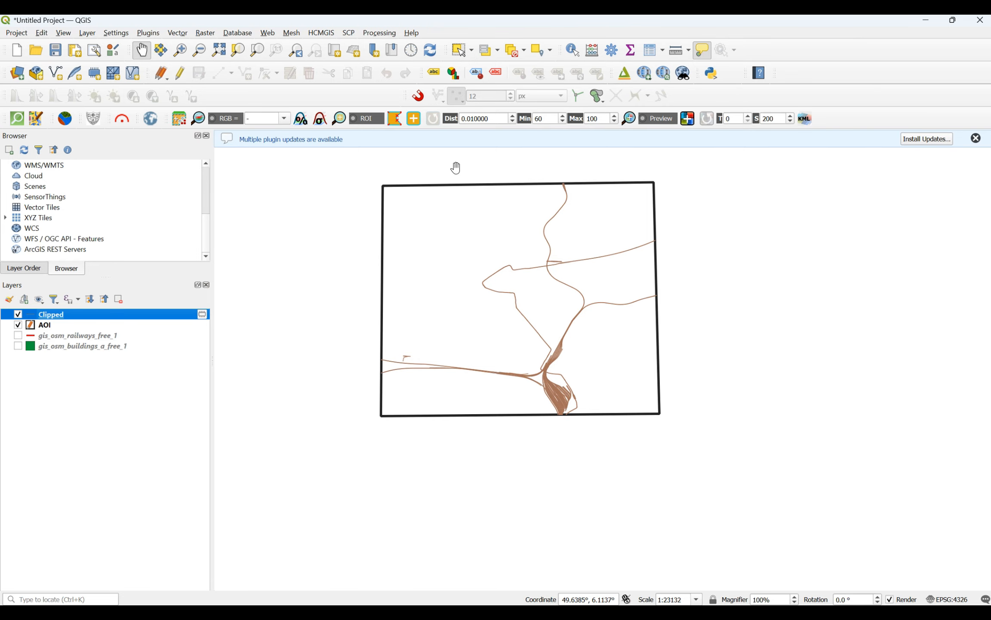